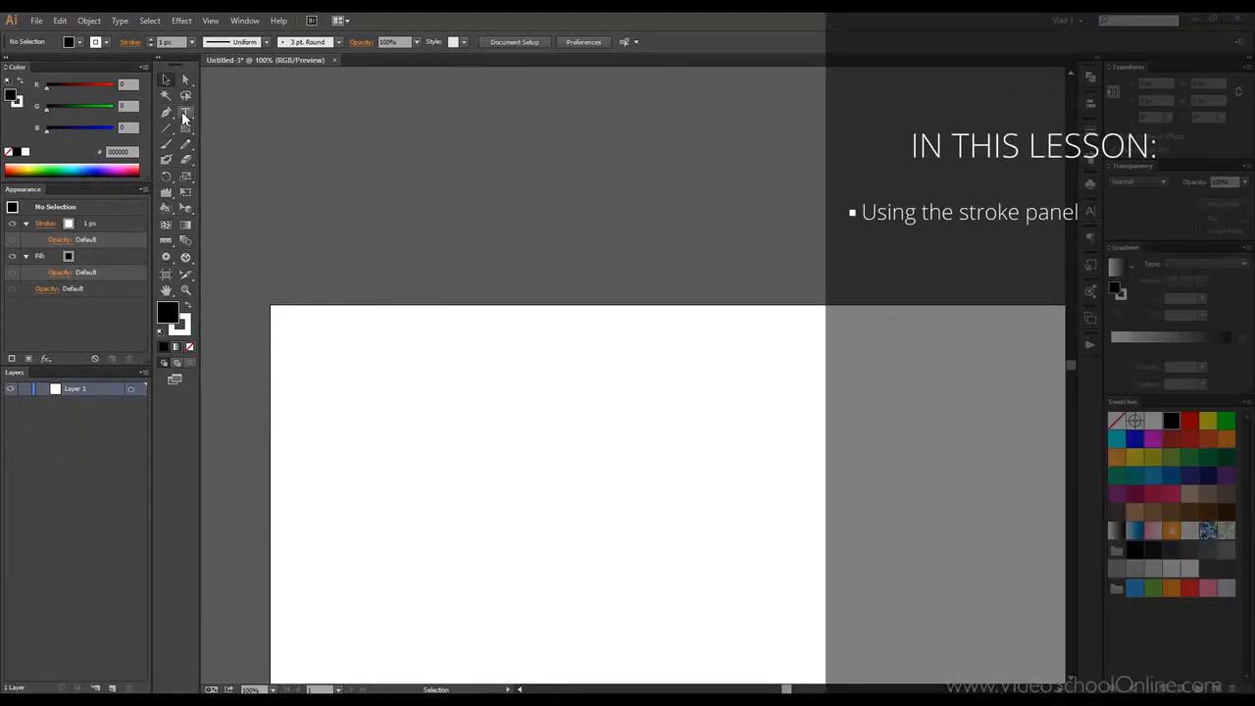
# Create a point text line reading "Lesson 23 is now." near the artboard's upper left with the Type tool.
pyautogui.moveTo(183, 115); pyautogui.dragTo(314, 113)
pyautogui.scroll(-2, 390, 186)
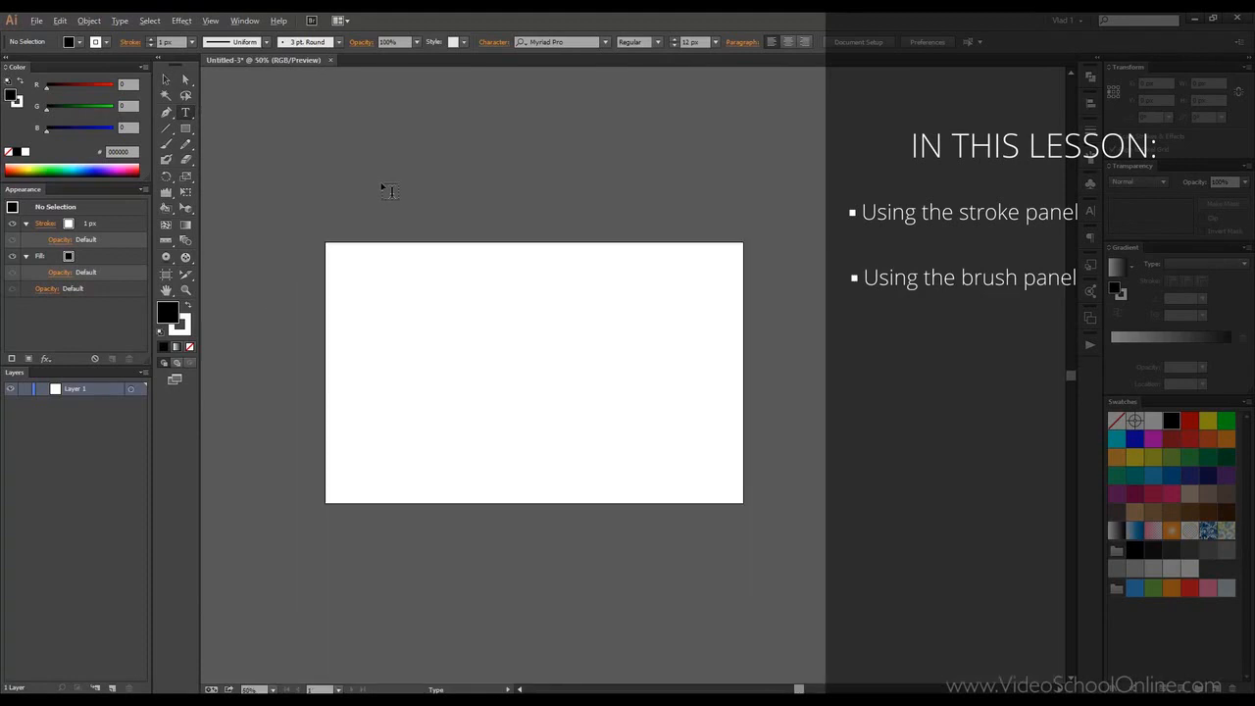
pyautogui.scroll(2, 437, 269)
pyautogui.click(394, 285)
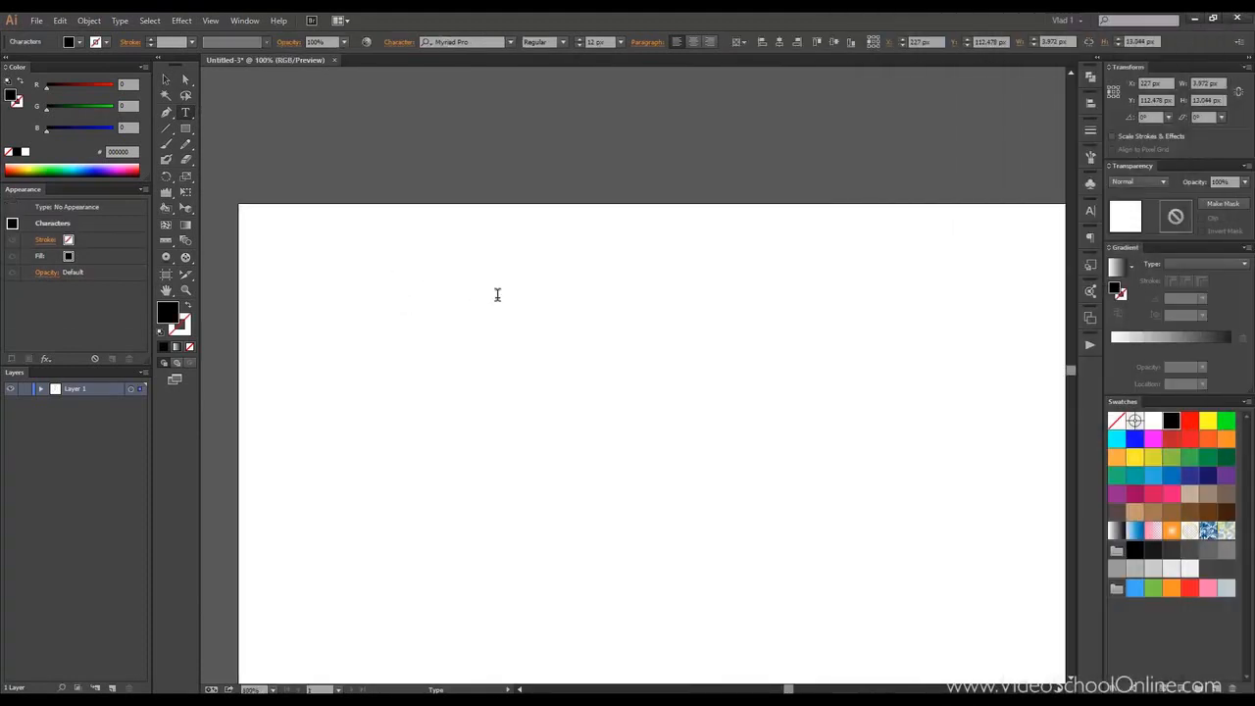
pyautogui.write('Lesson 23 is now.')
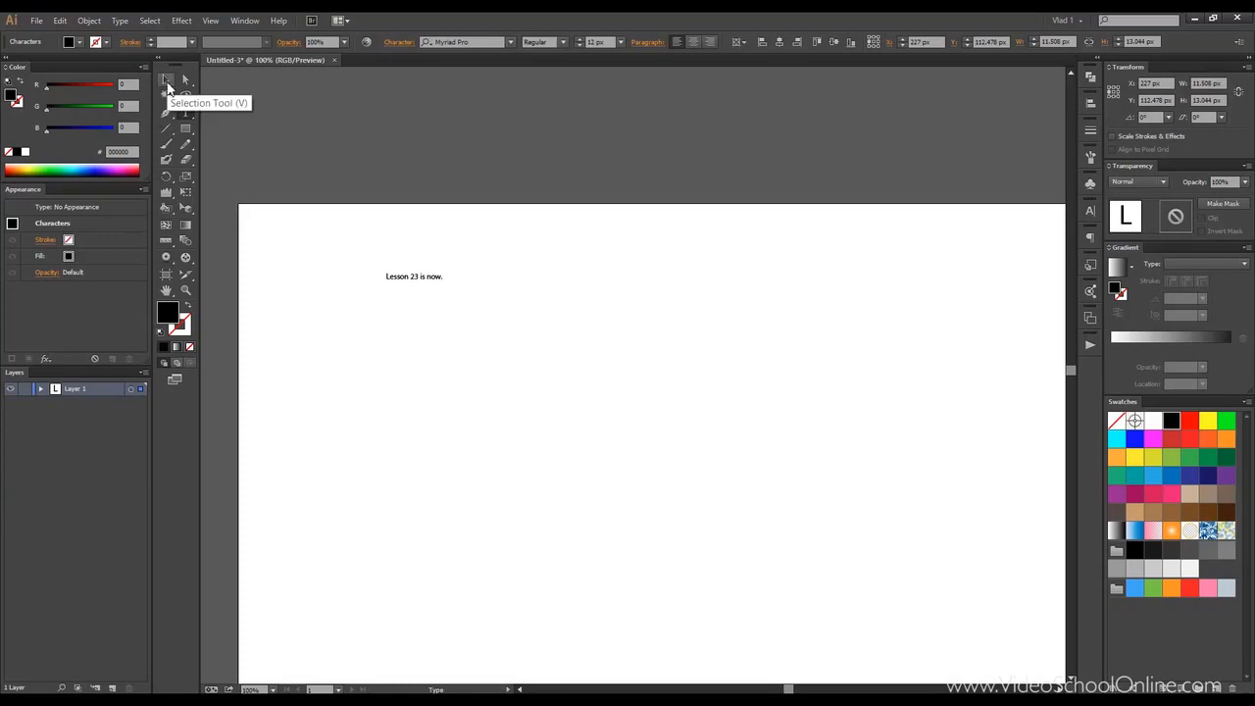
# Scale up the "Lesson 23 is now." line, set its font size to 72 and deselect it.
pyautogui.click(166, 87)
pyautogui.moveTo(453, 284); pyautogui.dragTo(689, 394)
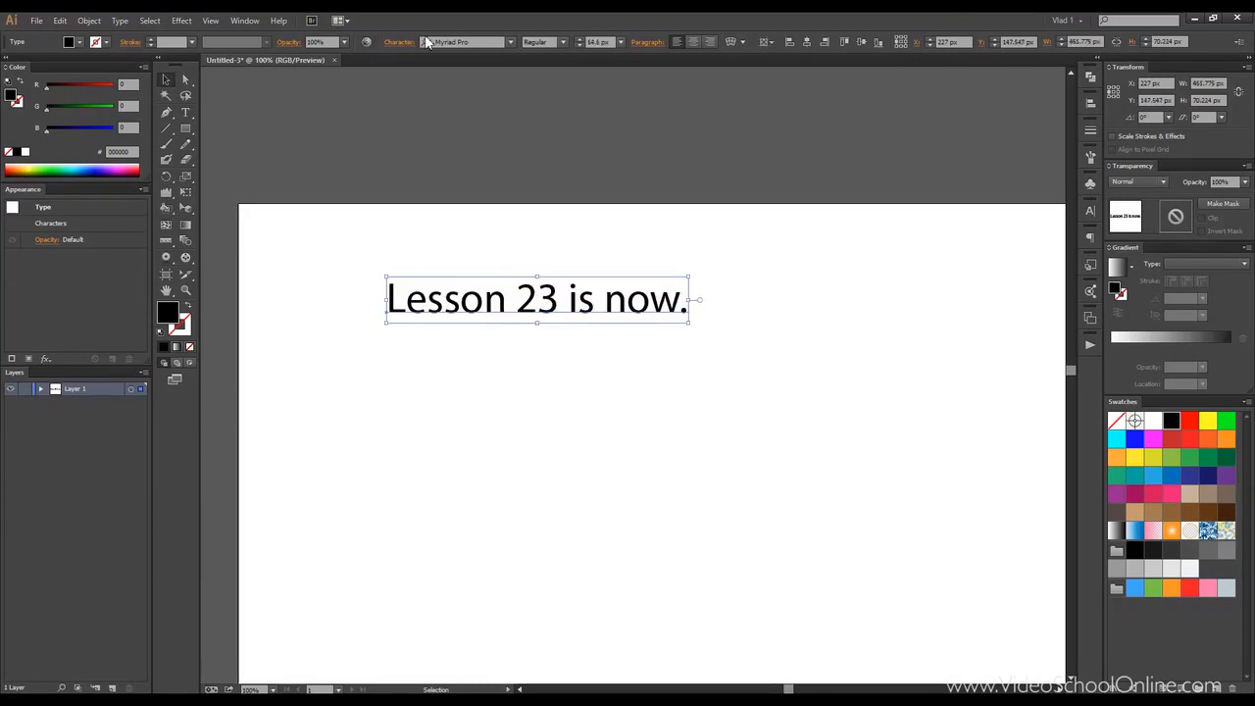
pyautogui.click(620, 42)
pyautogui.click(637, 274)
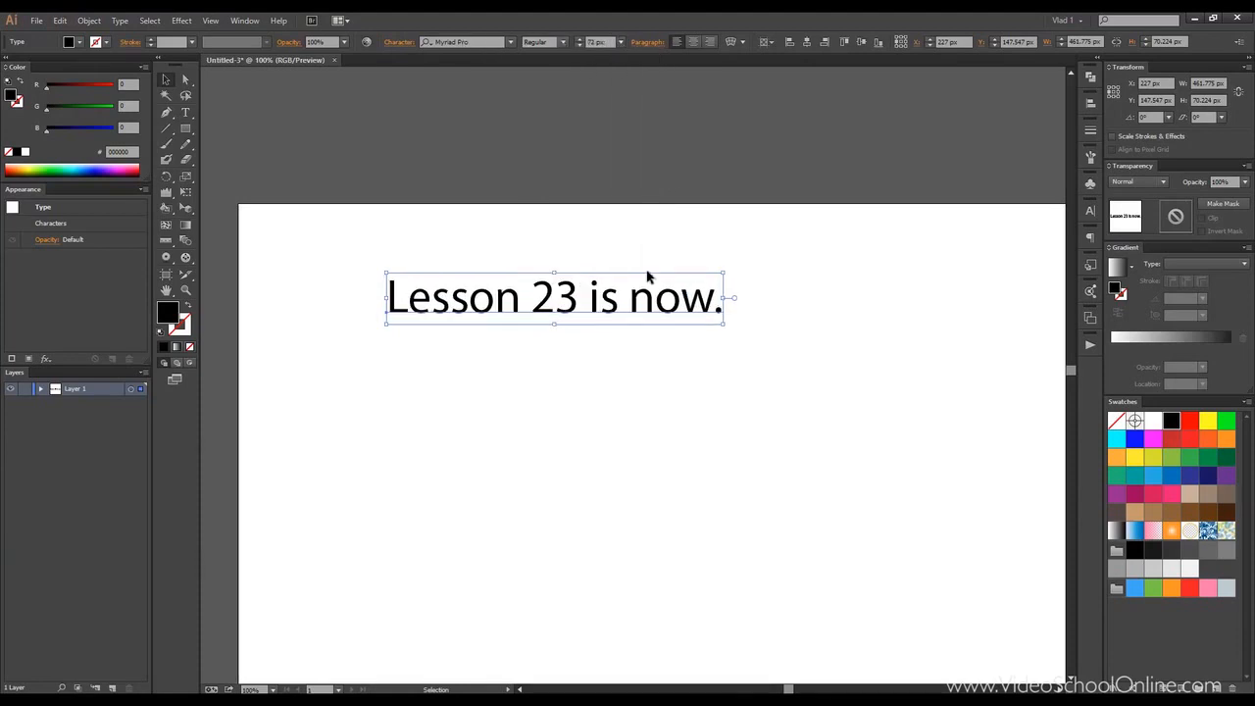
pyautogui.click(737, 236)
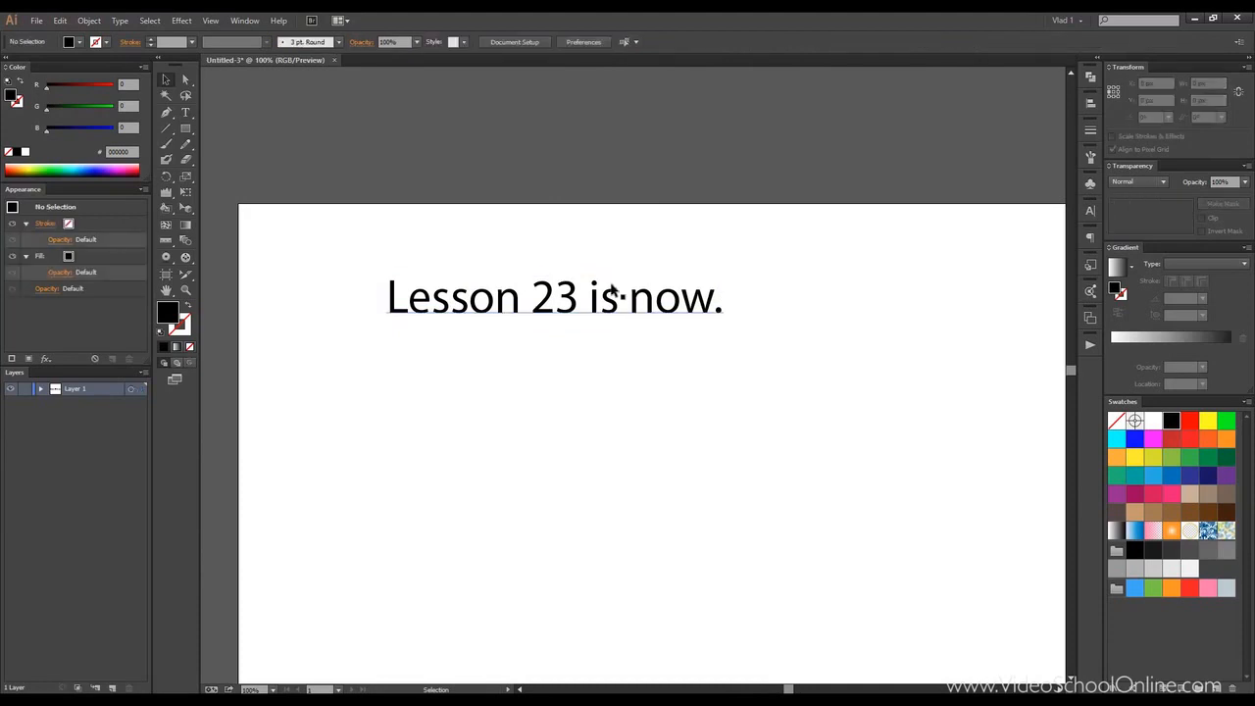
# Change the "Lesson 23 is now." line's font to Neometric Medium and dismiss the mail notification.
pyautogui.click(682, 296)
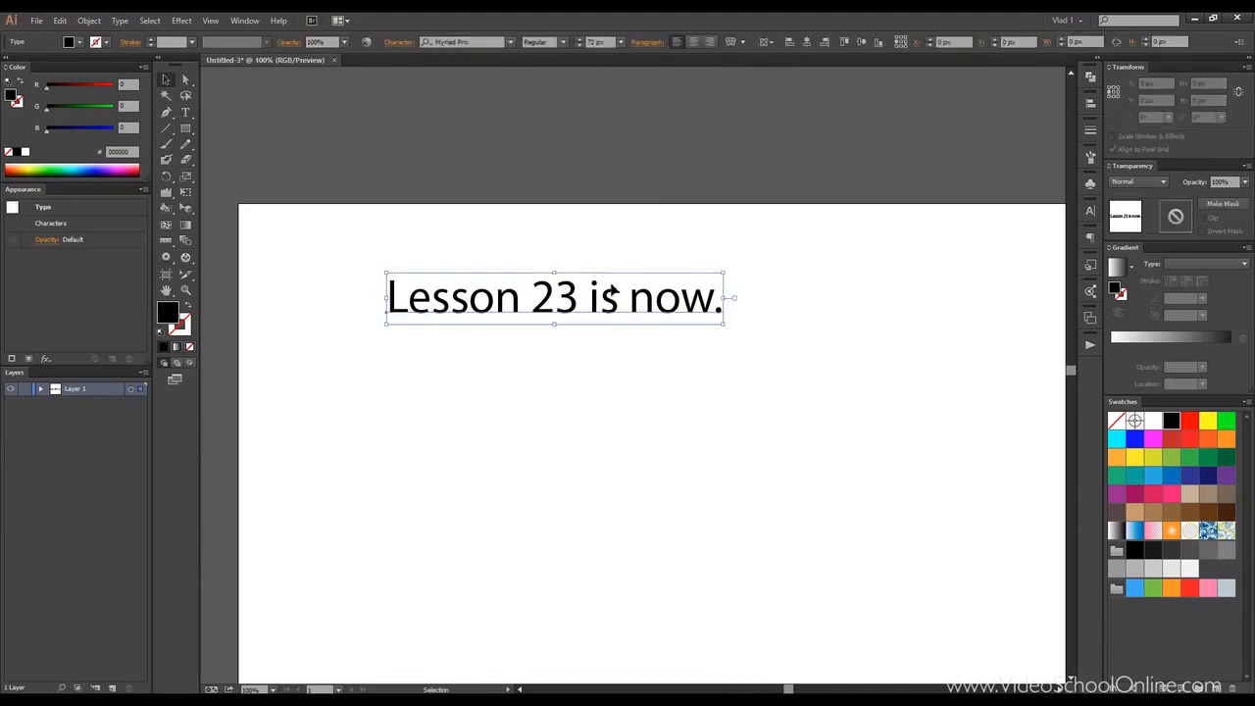
pyautogui.click(612, 244)
pyautogui.click(604, 296)
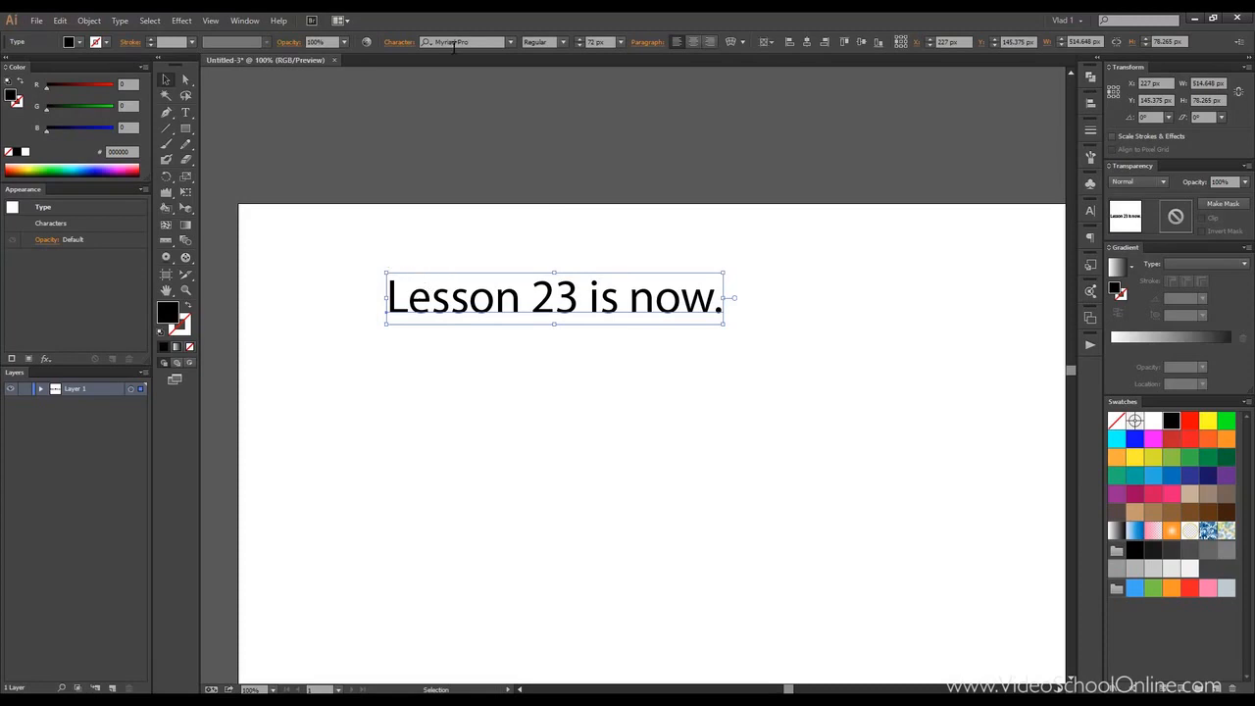
pyautogui.click(509, 42)
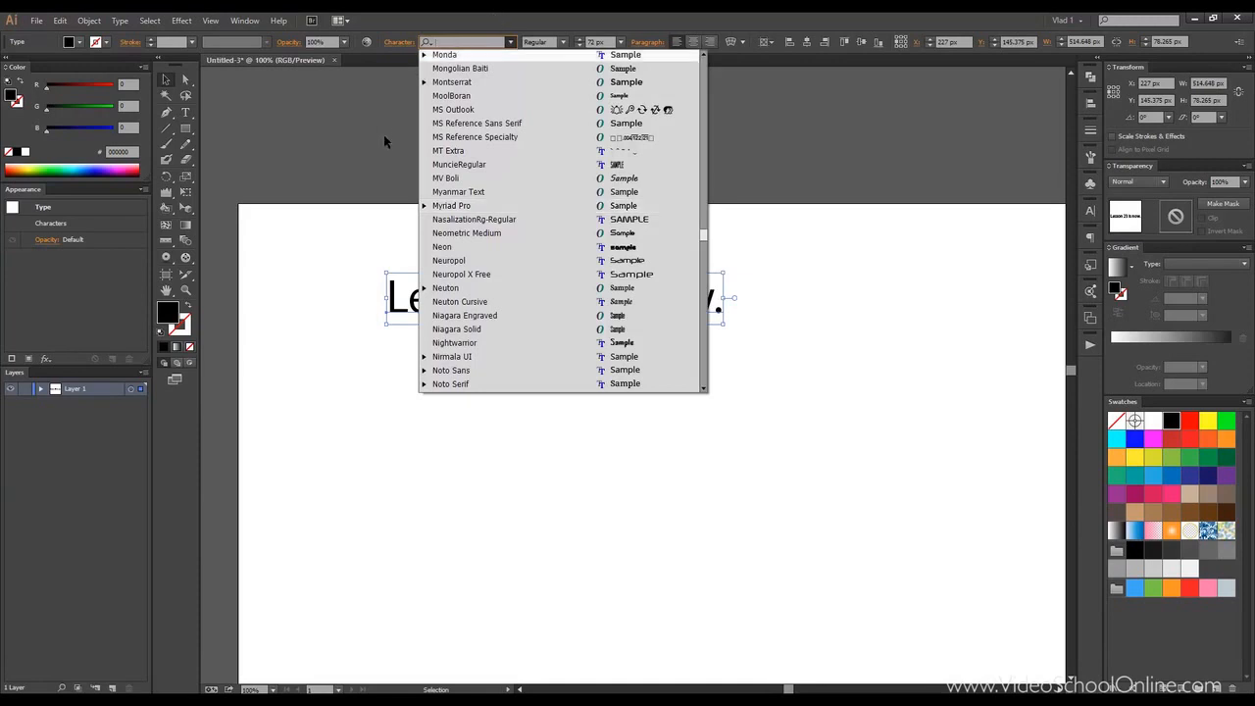
pyautogui.click(472, 236)
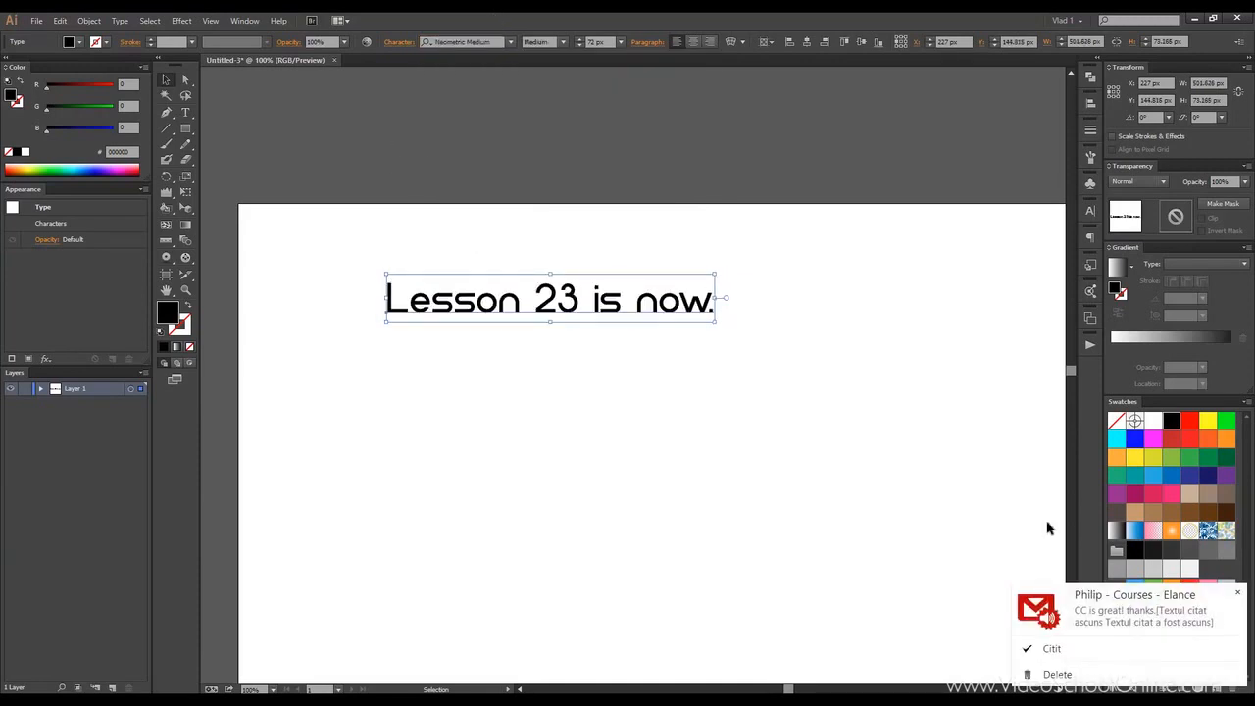
pyautogui.click(1237, 595)
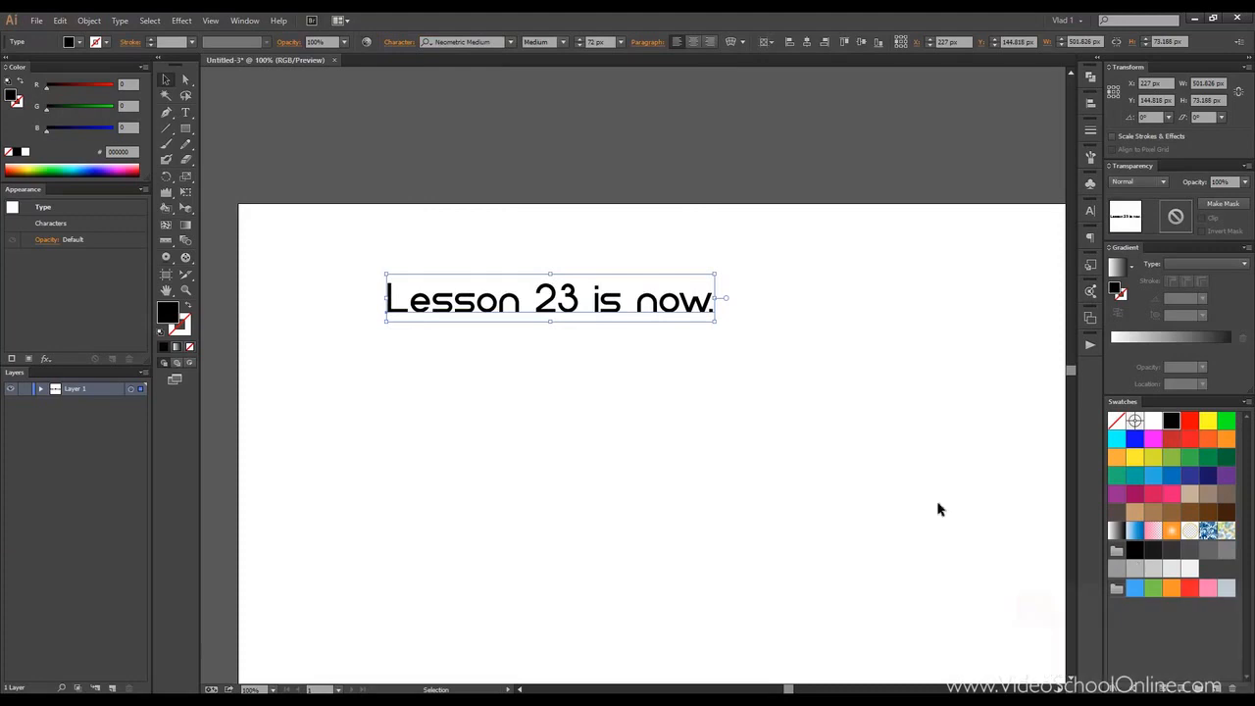
pyautogui.click(456, 224)
pyautogui.click(490, 302)
pyautogui.click(446, 236)
pyautogui.click(469, 303)
# Try to place area type on the empty artboard below the text line and dismiss the warning.
pyautogui.click(187, 113)
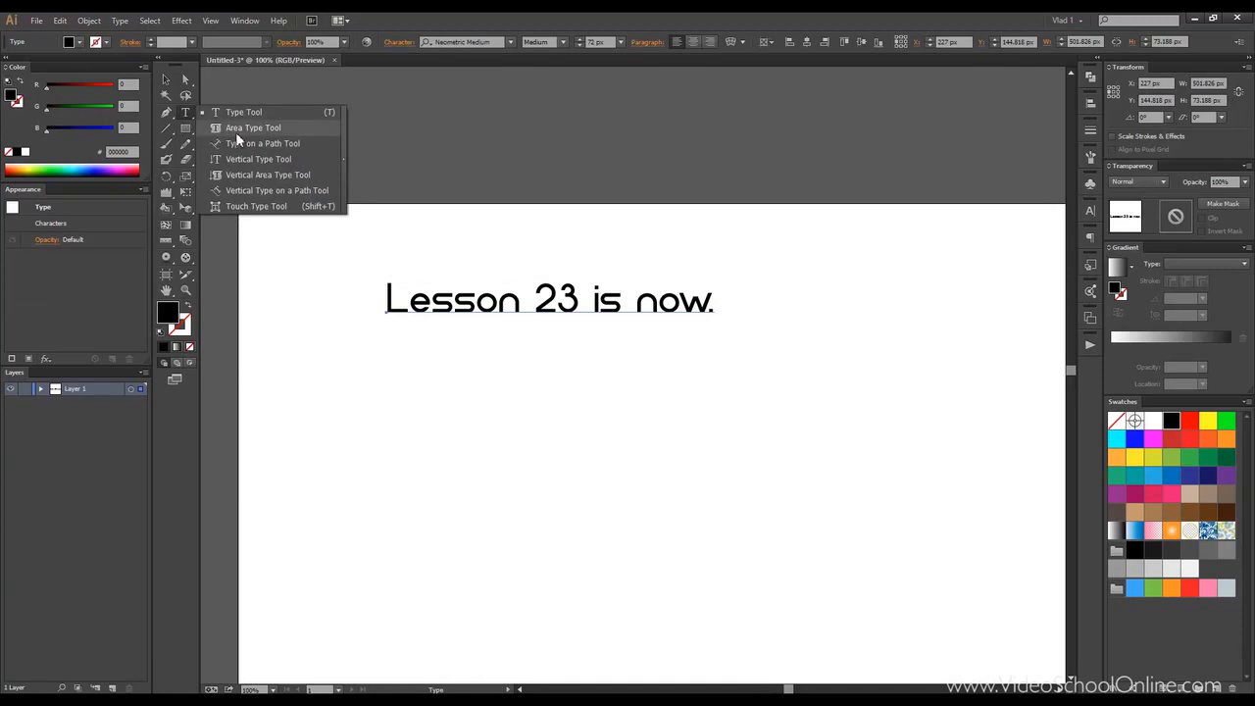
pyautogui.click(235, 131)
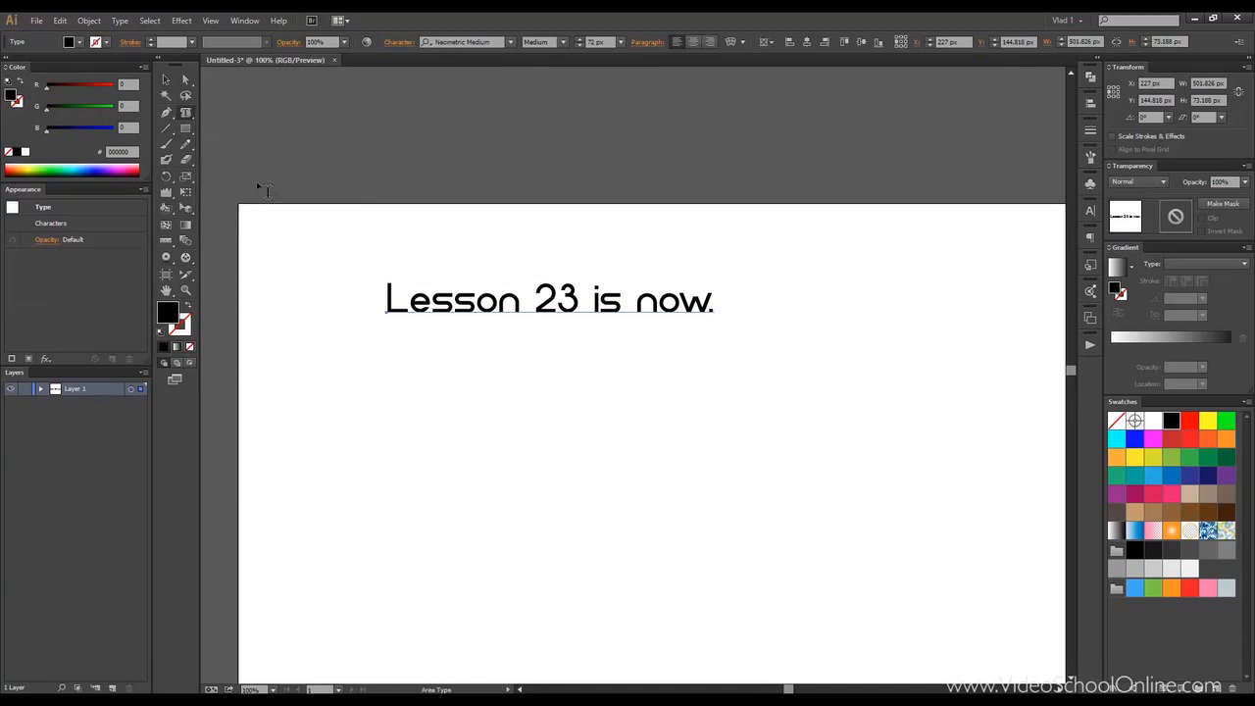
pyautogui.click(388, 365)
pyautogui.click(726, 382)
# Move the "Lesson 23 is now." line off the artboard, just above its upper edge, and deselect it.
pyautogui.click(166, 81)
pyautogui.click(365, 141)
pyautogui.moveTo(473, 300); pyautogui.dragTo(392, 135)
pyautogui.click(364, 203)
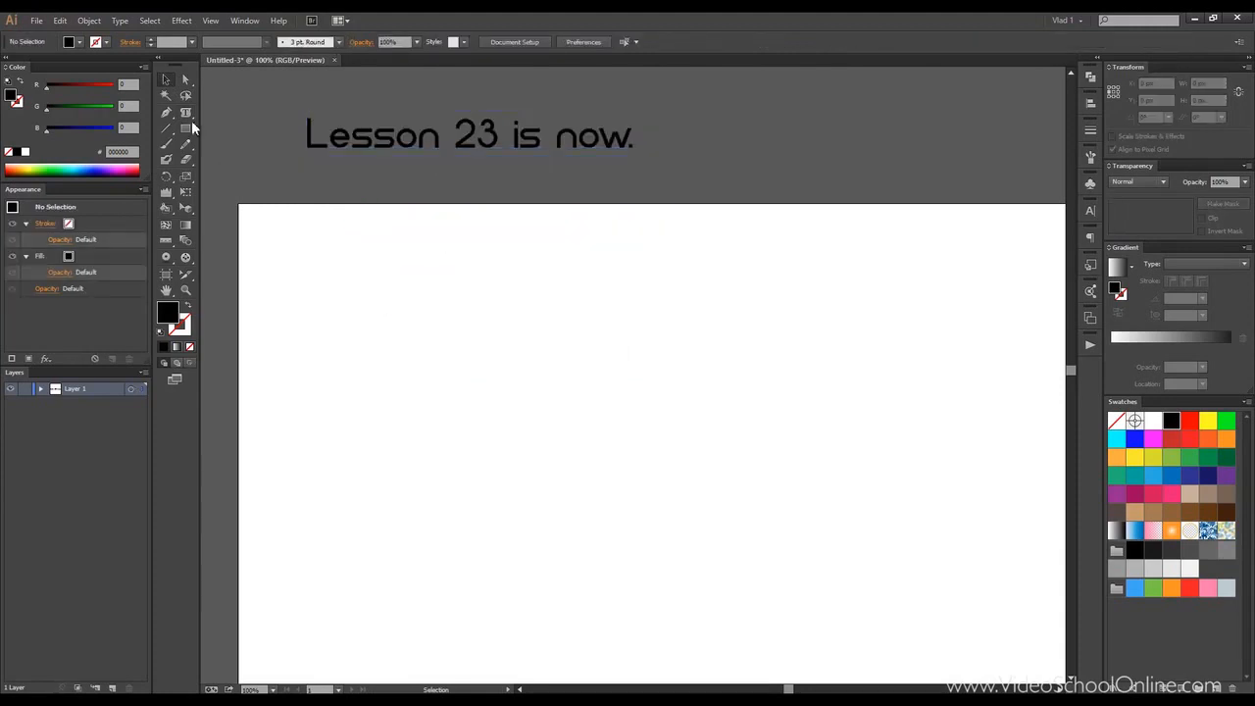
# Try once more to start area type on the cleared artboard without a path.
pyautogui.click(185, 112)
pyautogui.click(387, 267)
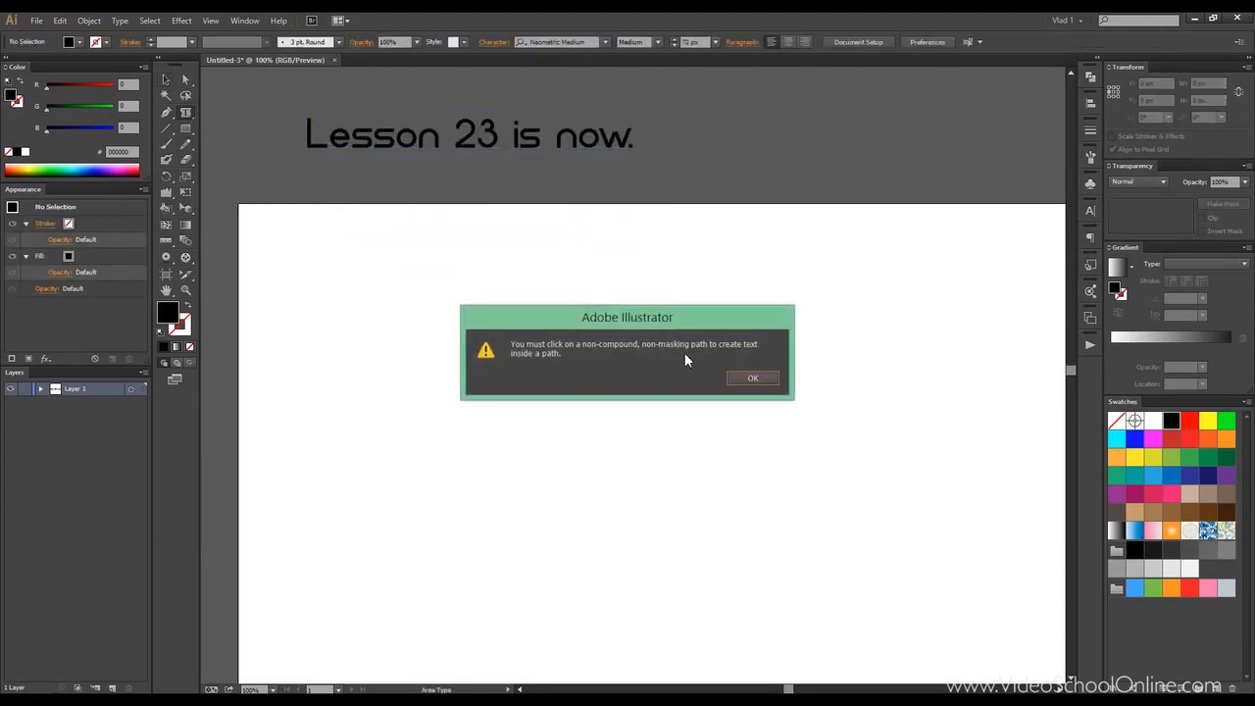
pyautogui.click(745, 377)
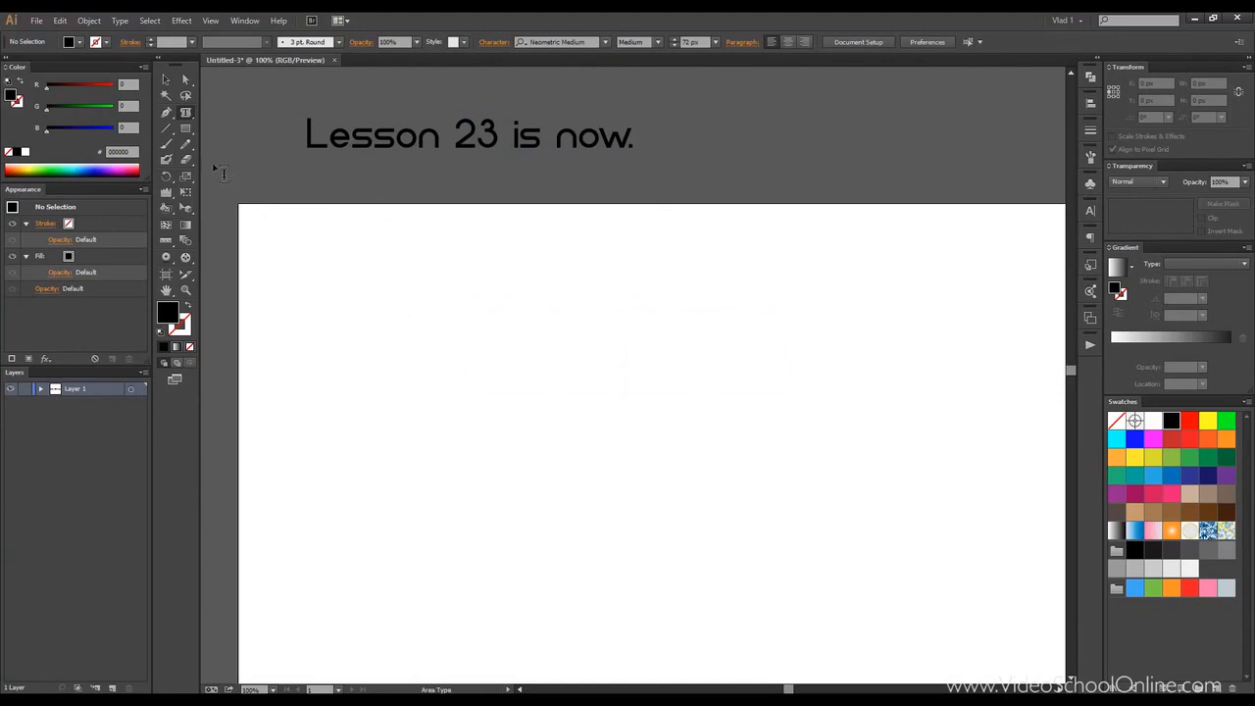
# Draw a rectangle about 880 × 320 px on the artboard and turn it into an area type container.
pyautogui.click(185, 127)
pyautogui.moveTo(306, 256); pyautogui.dragTo(883, 468)
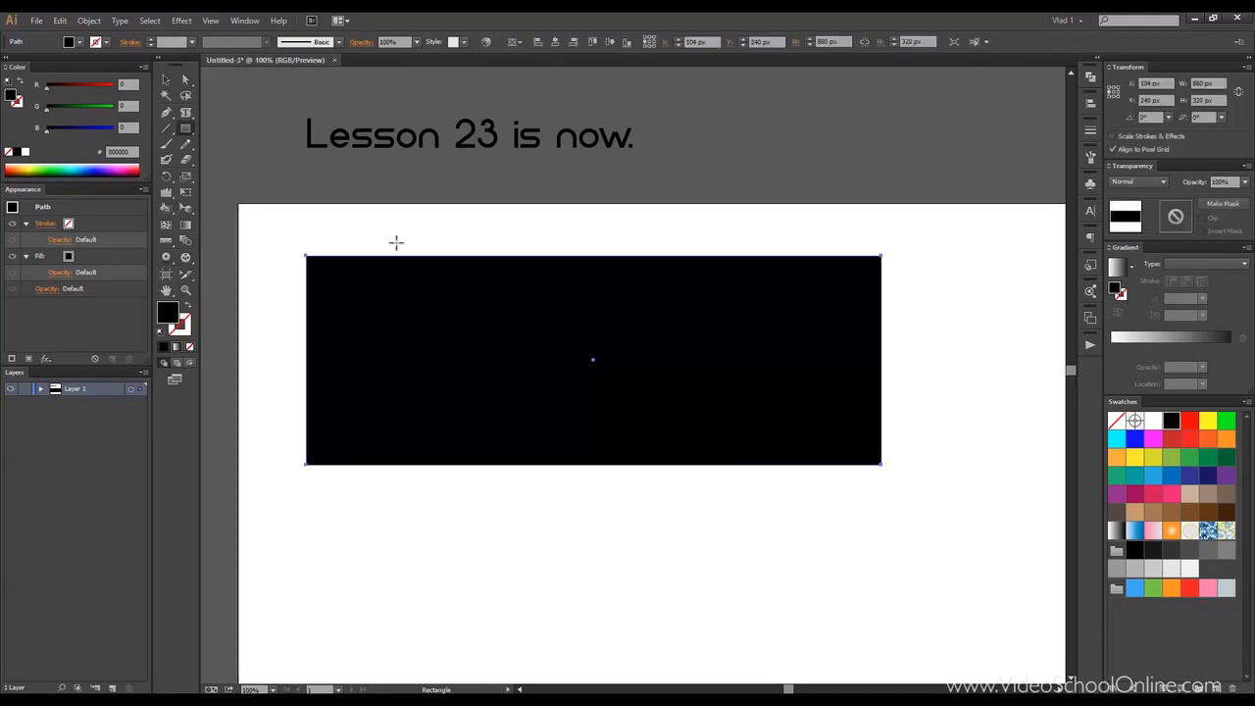
pyautogui.moveTo(188, 116); pyautogui.dragTo(245, 127)
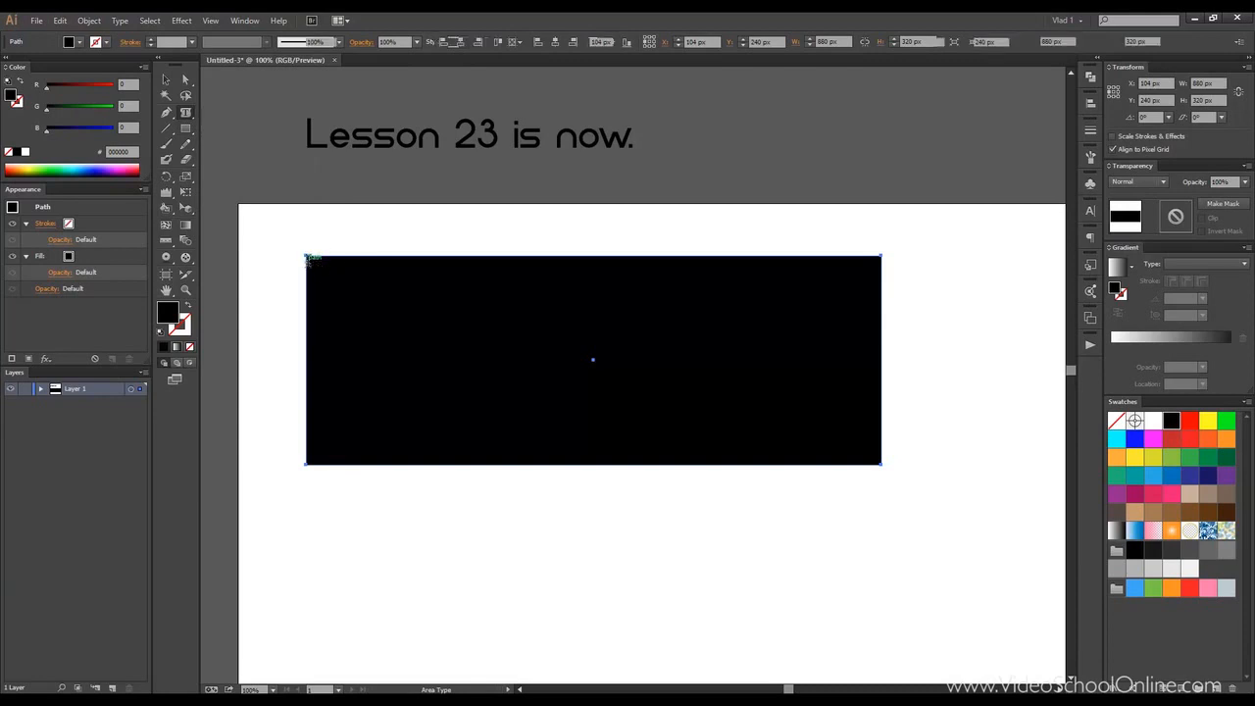
pyautogui.click(314, 266)
# Fill the rectangular type area with four lines of random placeholder letters beginning with "xcvxcv".
pyautogui.write('xc')
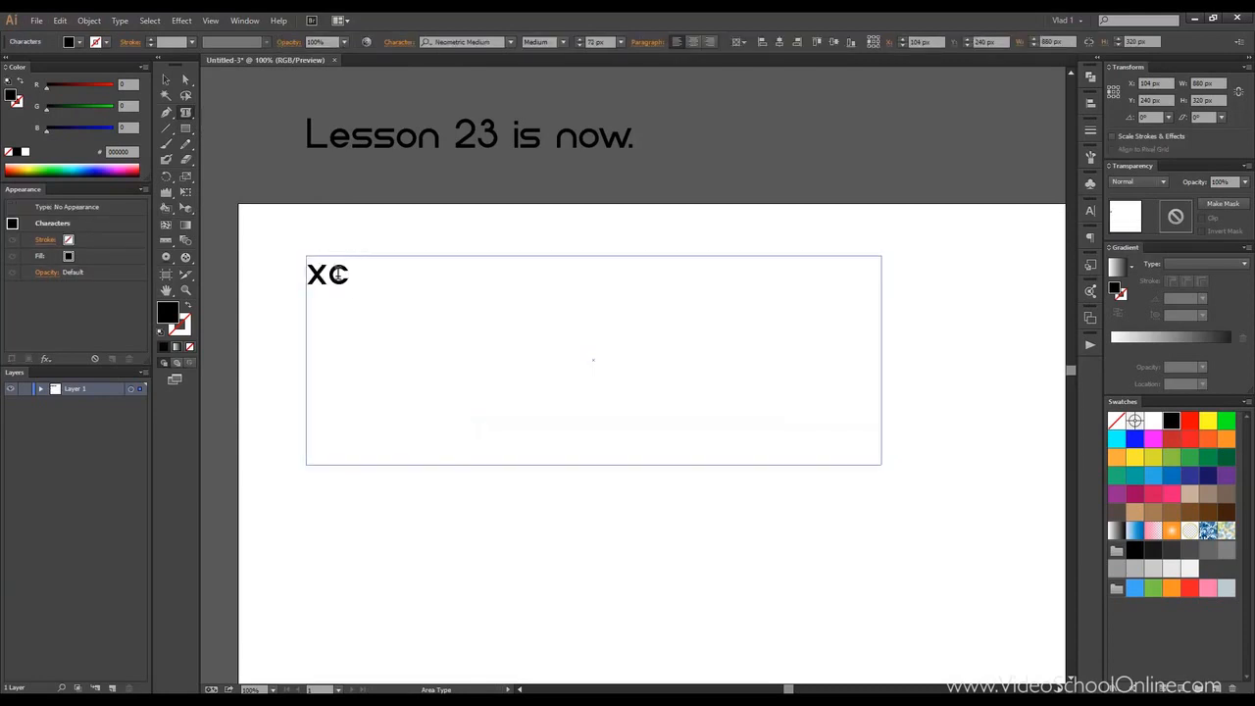
pyautogui.write('vxcvxcvxcvxcvxcvxcv')
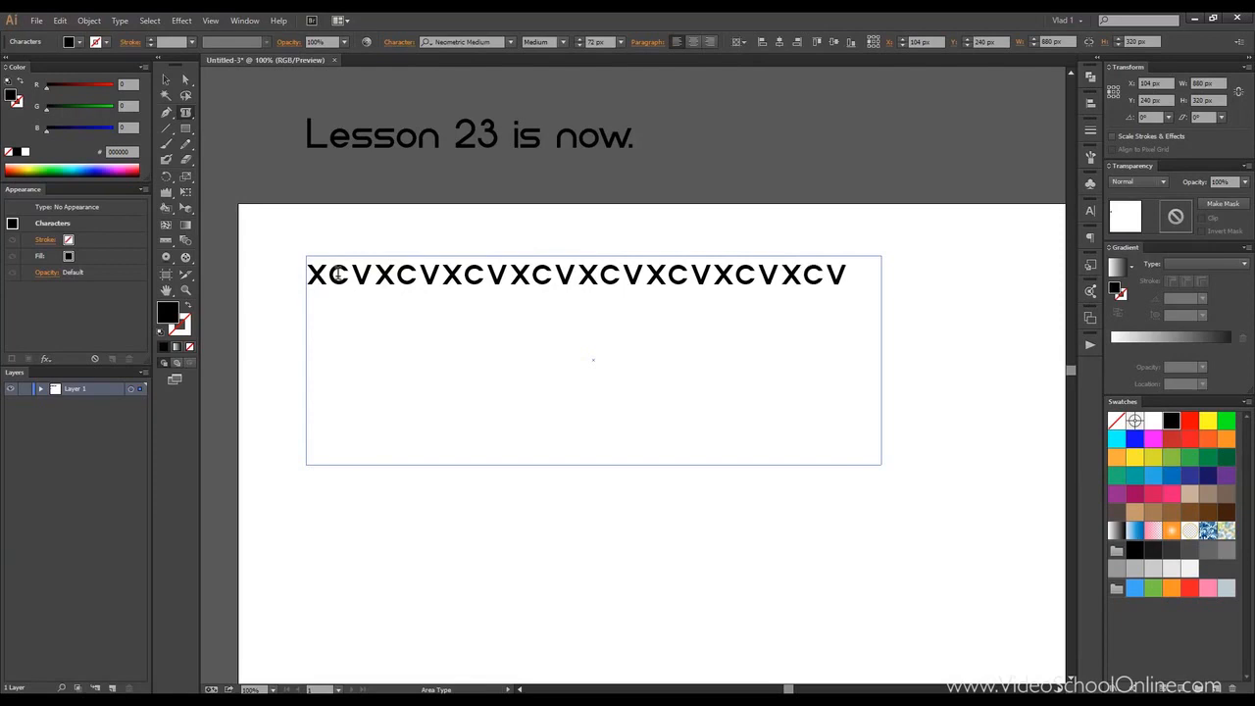
pyautogui.write('dsfgdfg df gdf gdf gdfg df')
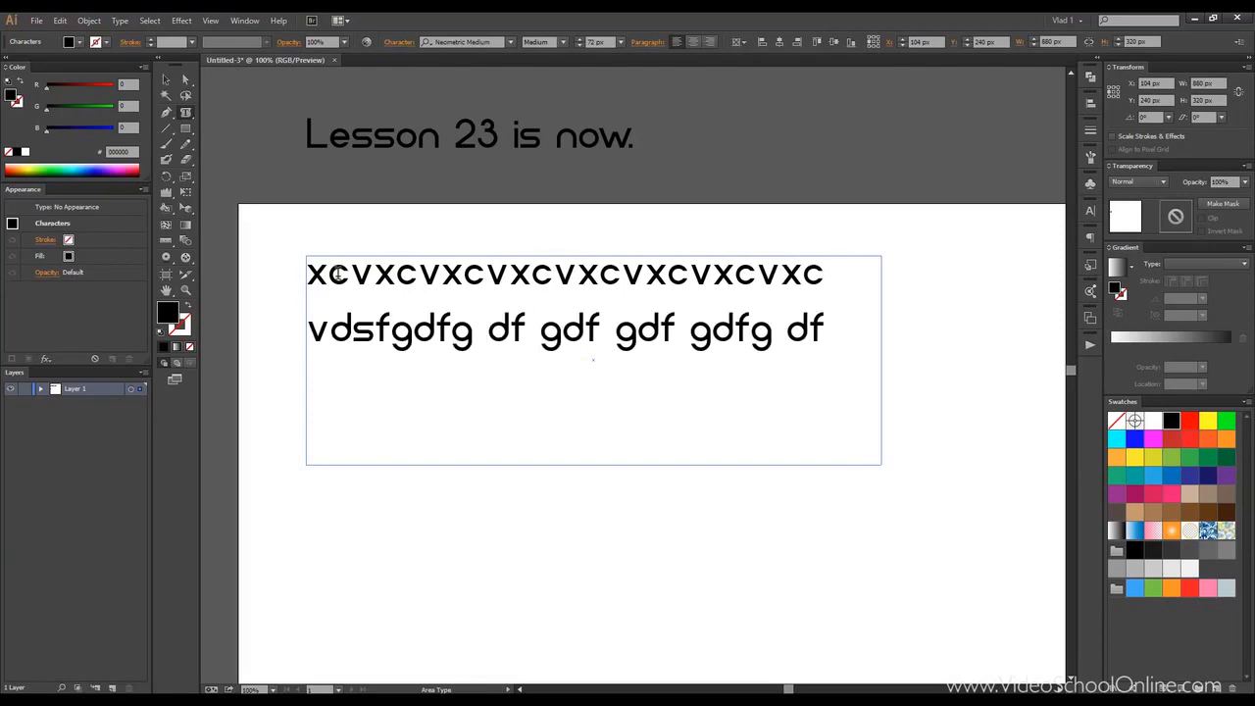
pyautogui.write('gdfgdfgdfgdfgdfgdfgdf')
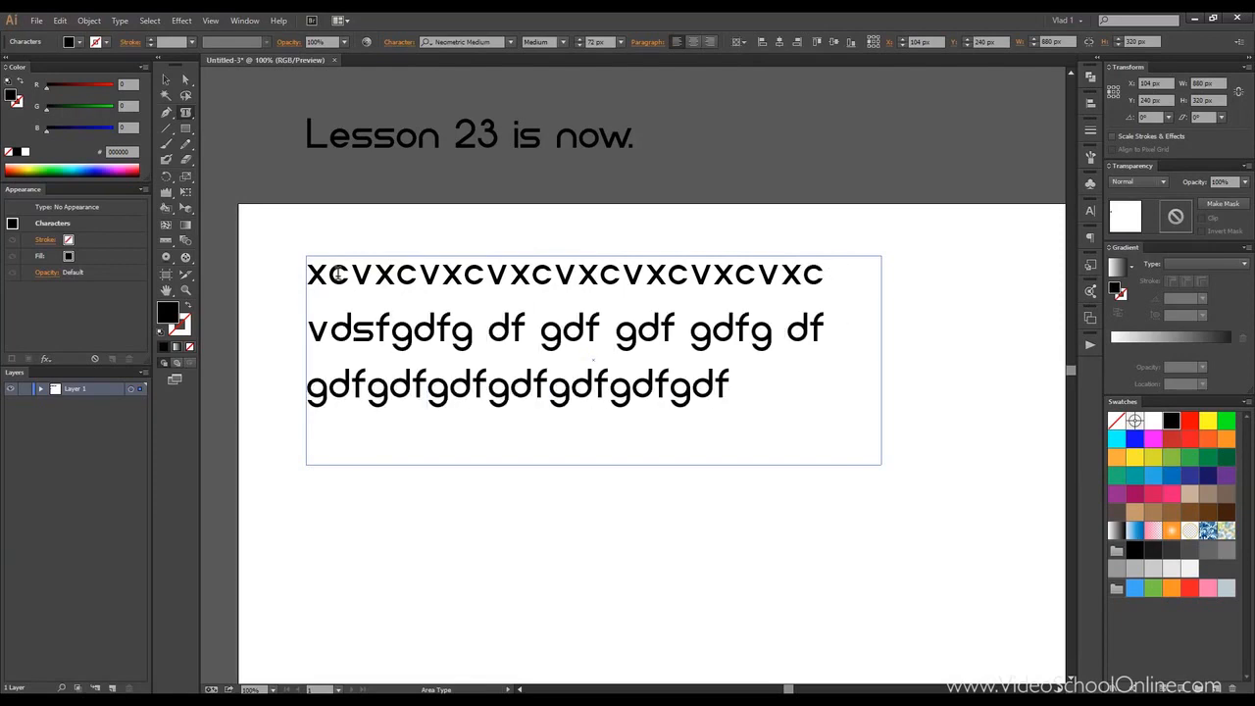
pyautogui.write('gdfgdfgdfgdfgdfgdfgdfgdfgd')
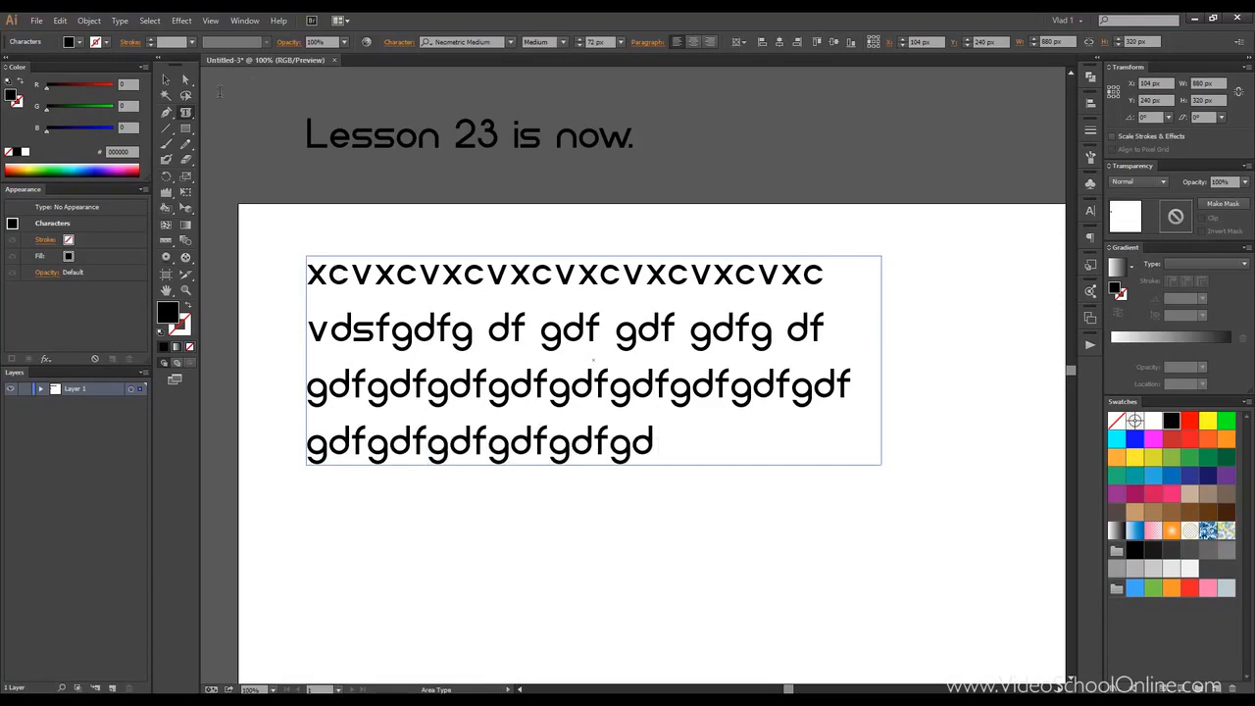
# Finish the text entry and move the rectangular text block straight up to the artboard's upper edge.
pyautogui.press('Escape')
pyautogui.click(273, 220)
pyautogui.moveTo(366, 276); pyautogui.dragTo(365, 218)
pyautogui.click(275, 181)
# Draw a circle about 310 px in diameter with the Ellipse tool below the rectangular text block.
pyautogui.click(185, 131)
pyautogui.moveTo(185, 137); pyautogui.dragTo(255, 175)
pyautogui.moveTo(181, 140); pyautogui.dragTo(223, 156)
pyautogui.moveTo(381, 523); pyautogui.dragTo(482, 598)
pyautogui.moveTo(385, 395); pyautogui.dragTo(471, 312)
# Convert the circle into an area type container and fill it with repeated "sdf" placeholder text.
pyautogui.press('t')
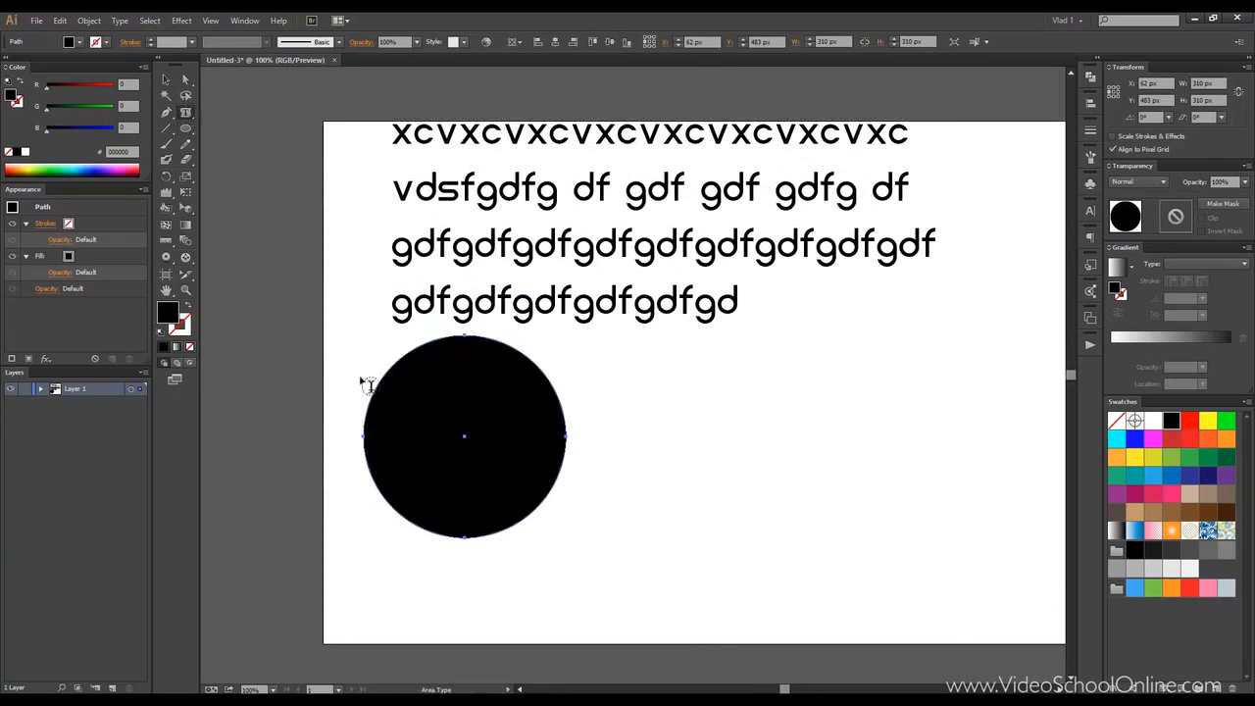
pyautogui.click(397, 381)
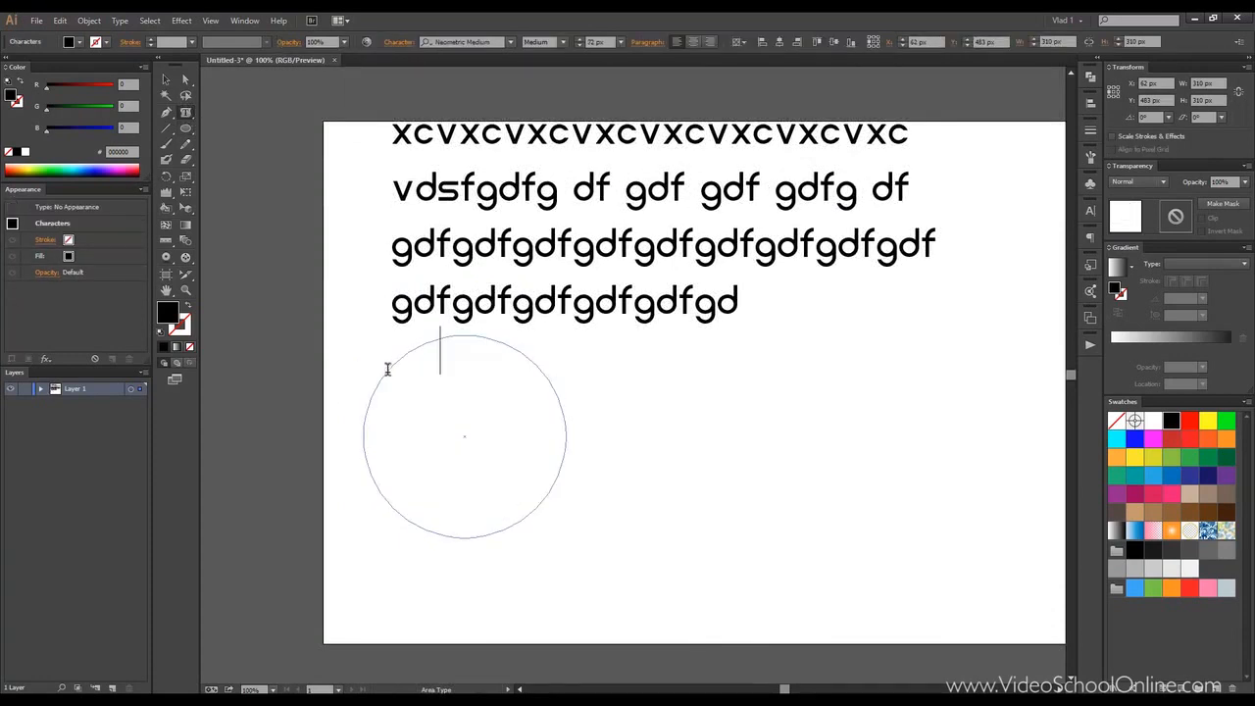
pyautogui.write('sdfsdfsdfsdfsdfsdfsdfs')
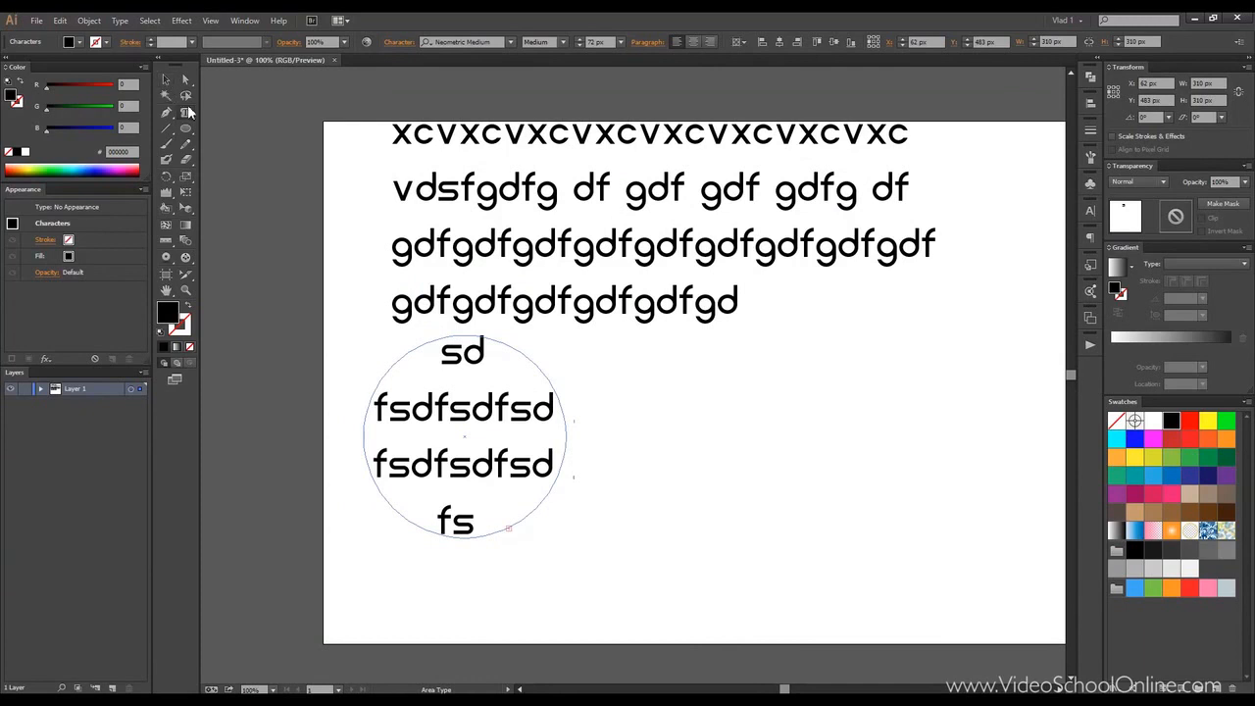
# Shift the circular text block slightly to the right beneath the rectangular block and deselect it.
pyautogui.click(168, 83)
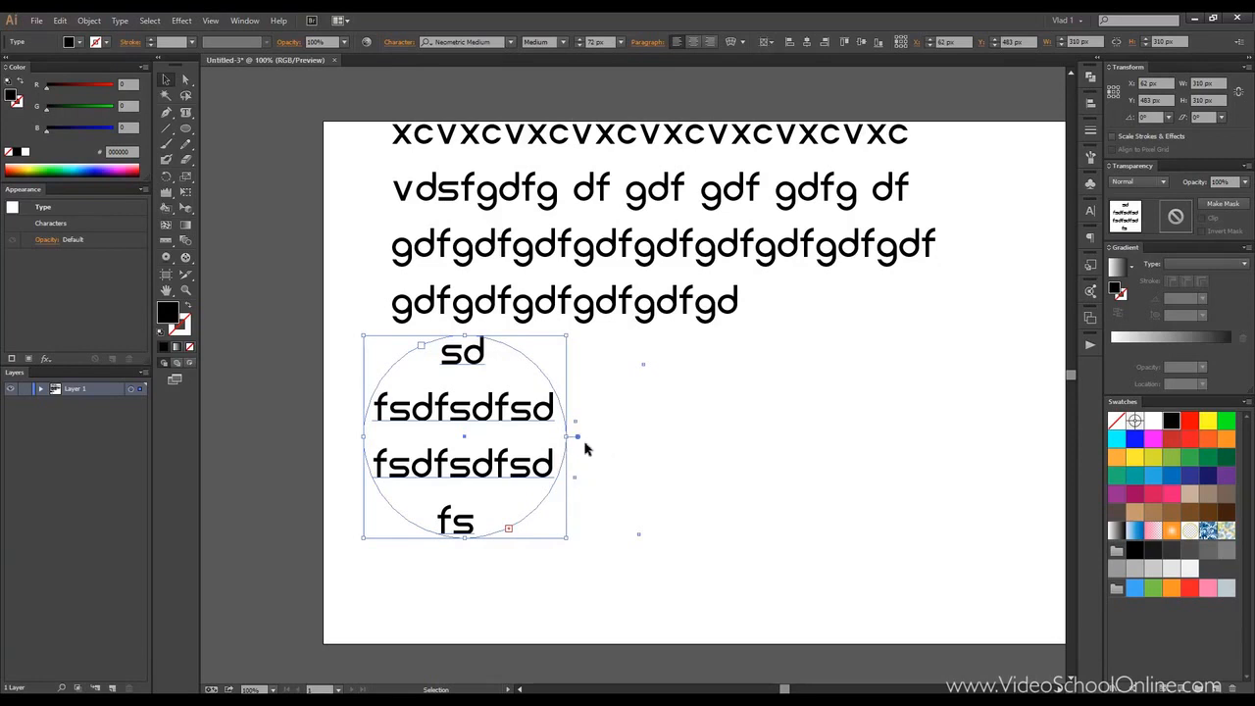
pyautogui.click(628, 409)
pyautogui.click(422, 402)
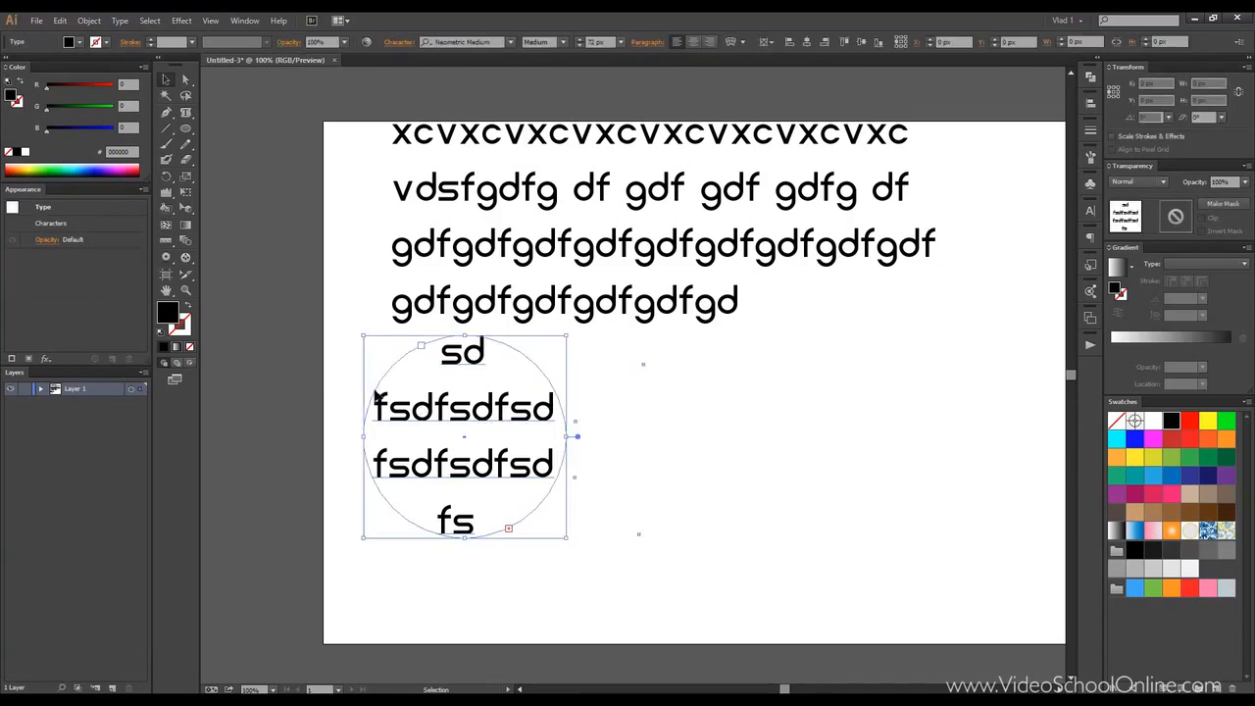
pyautogui.moveTo(424, 412); pyautogui.dragTo(442, 412)
pyautogui.click(339, 323)
# Draw a text frame about 389 × 298 px near the artboard's lower right corner with the regular Type tool.
pyautogui.moveTo(187, 114); pyautogui.dragTo(236, 137)
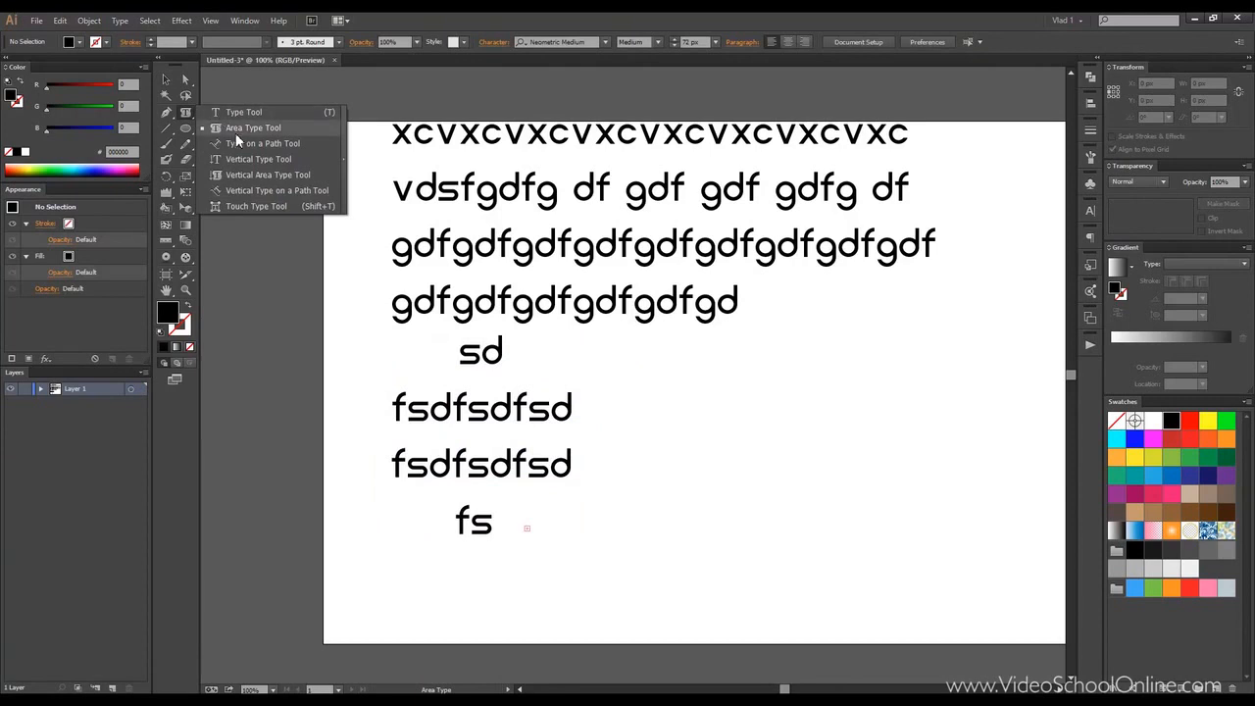
pyautogui.moveTo(235, 132); pyautogui.dragTo(245, 114)
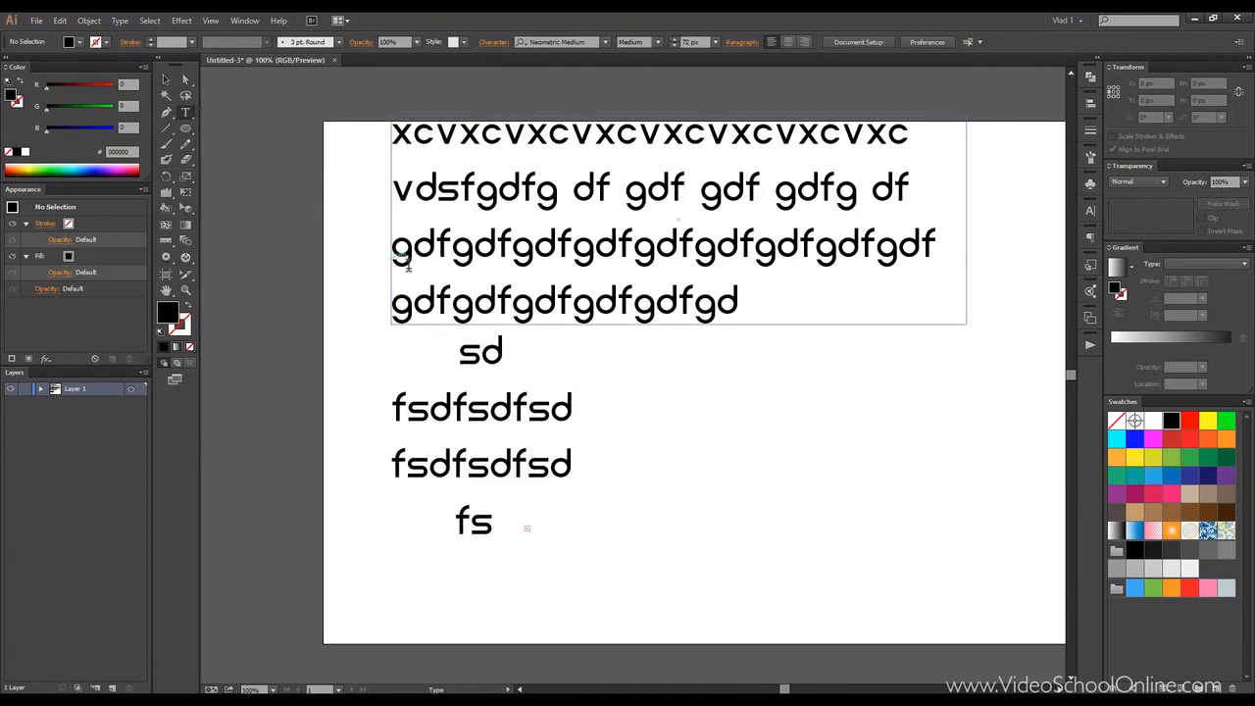
pyautogui.moveTo(526, 290); pyautogui.dragTo(246, 237)
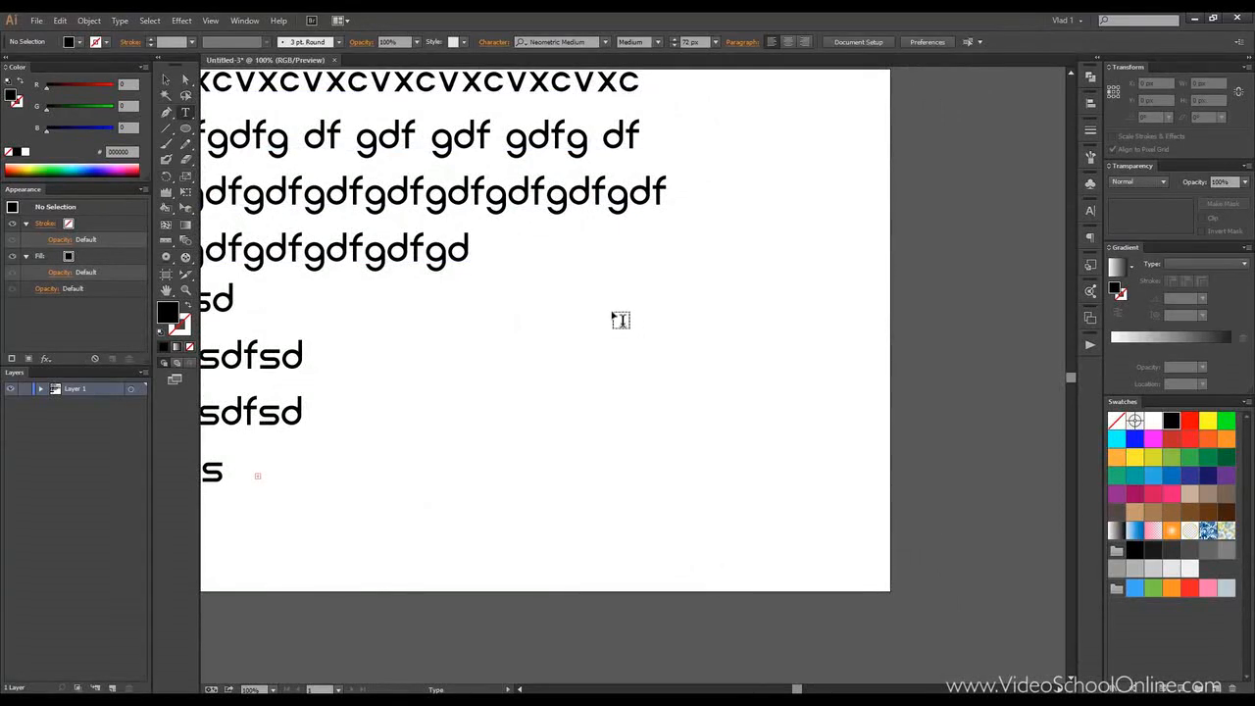
pyautogui.moveTo(611, 313); pyautogui.dragTo(864, 505)
# Enter the lines "sdasdas", "dADSadsA" and "DadsAD" in the new text frame and finish the text entry.
pyautogui.write('sdasdas')
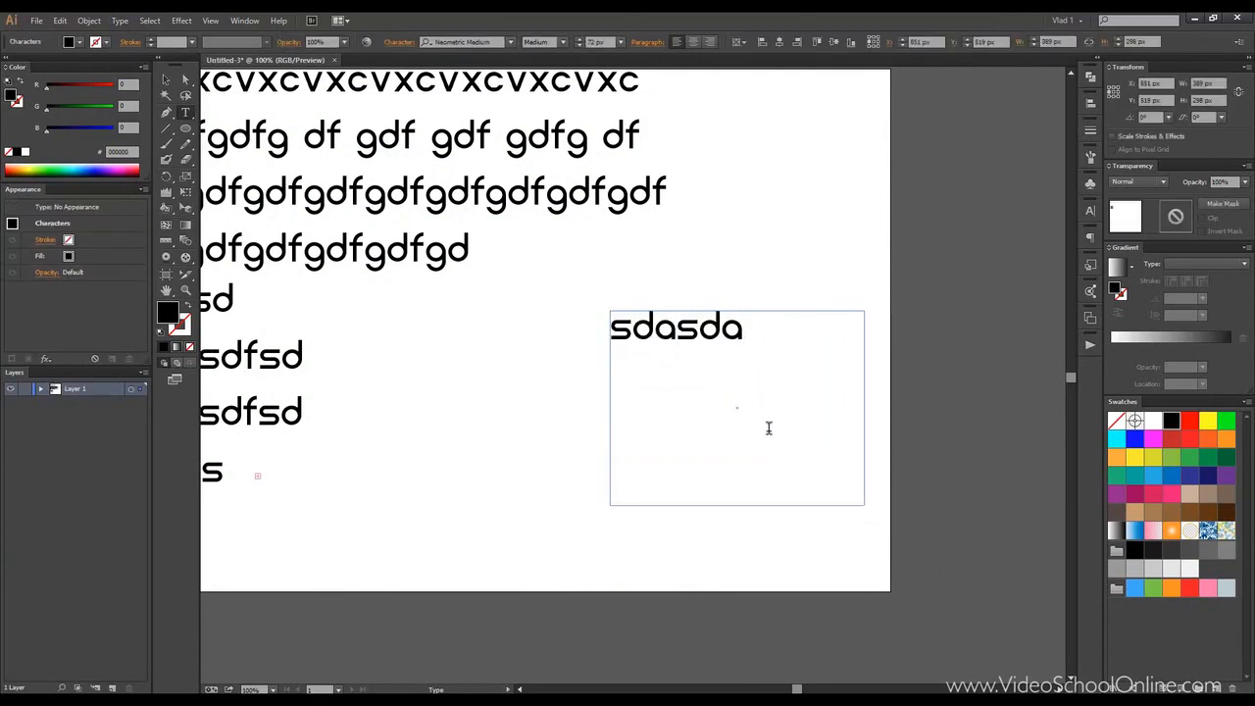
pyautogui.press('Return')
pyautogui.write('dADSadsA')
pyautogui.press('Return')
pyautogui.write('DadsAD')
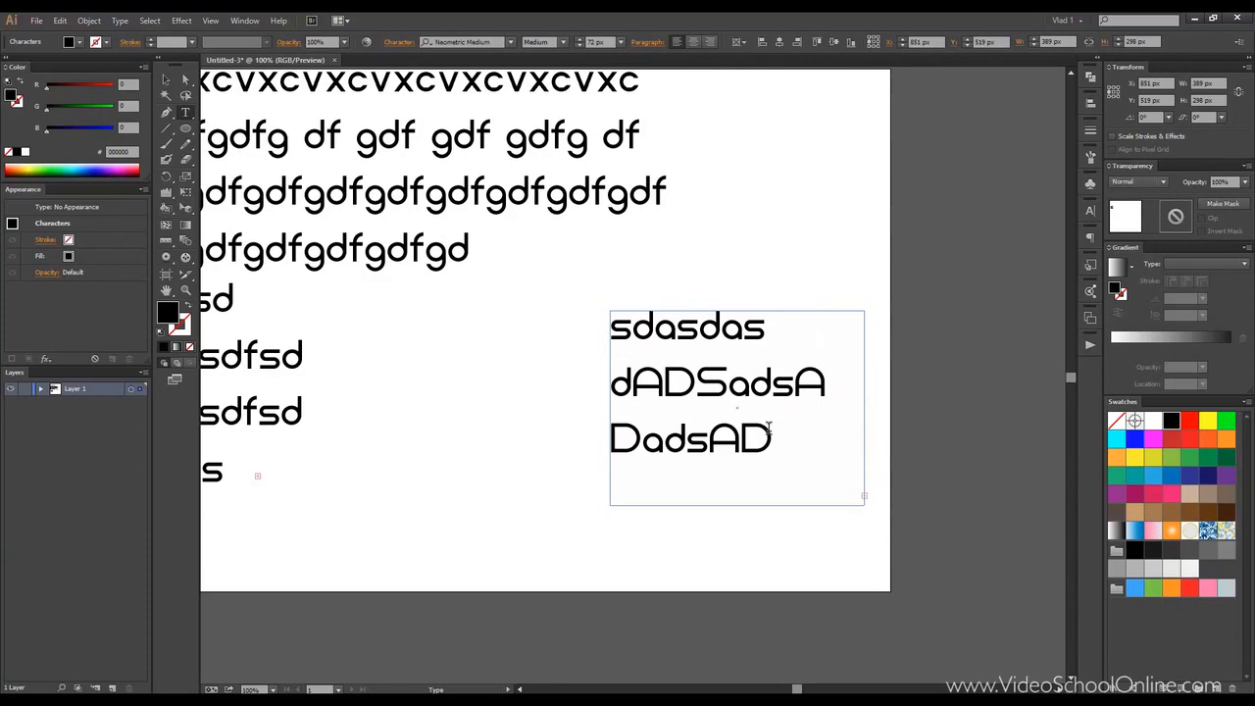
pyautogui.click(167, 79)
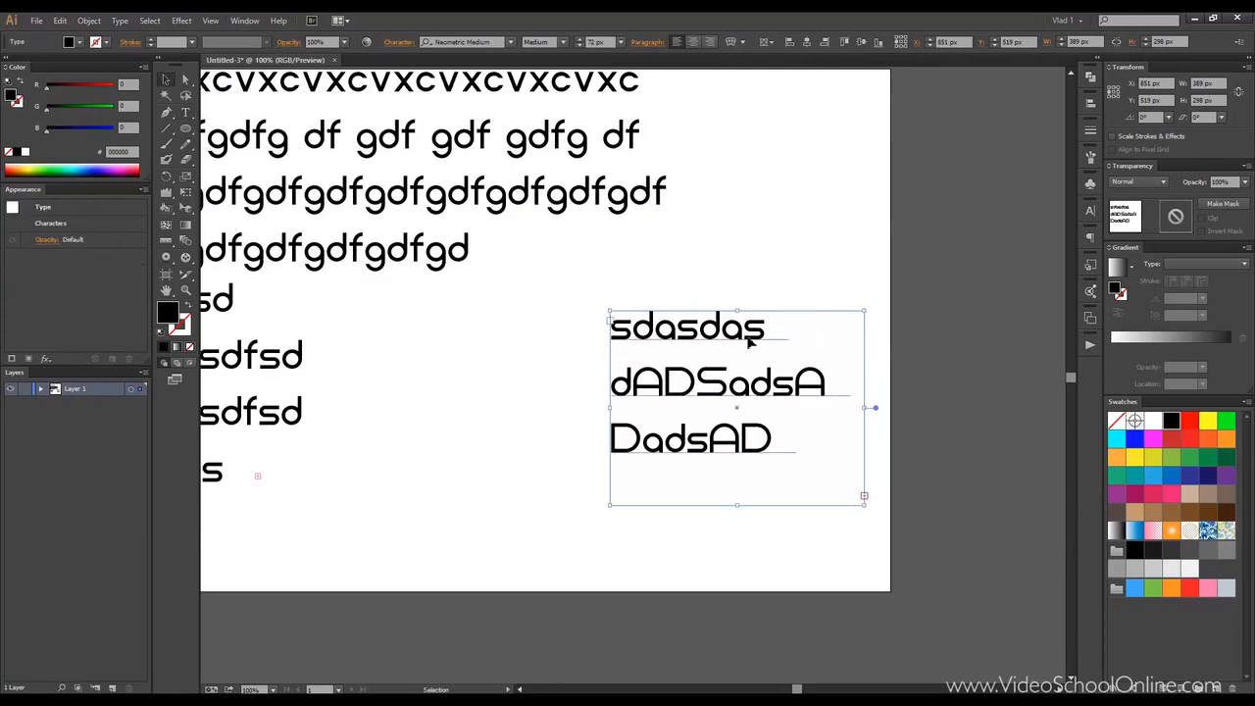
pyautogui.moveTo(611, 262); pyautogui.dragTo(793, 313)
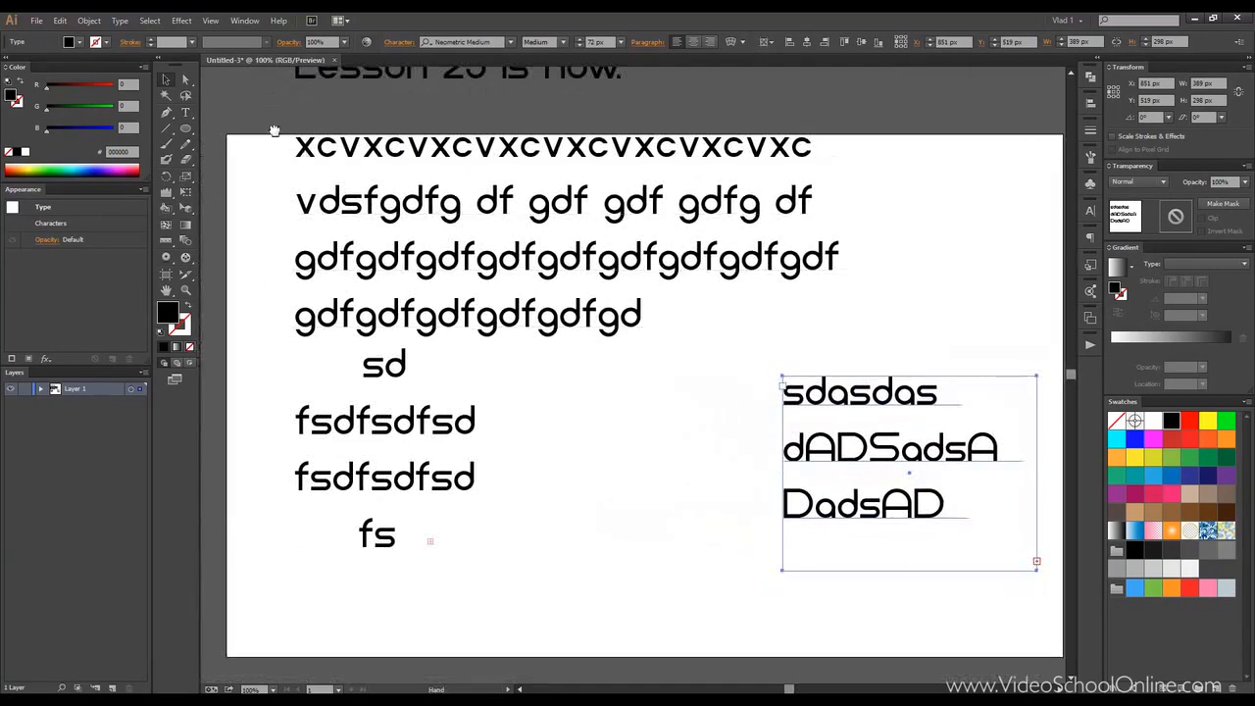
# Select all four text objects on and above the artboard and delete them.
pyautogui.scroll(1, 265, 108)
pyautogui.moveTo(253, 98); pyautogui.dragTo(946, 600)
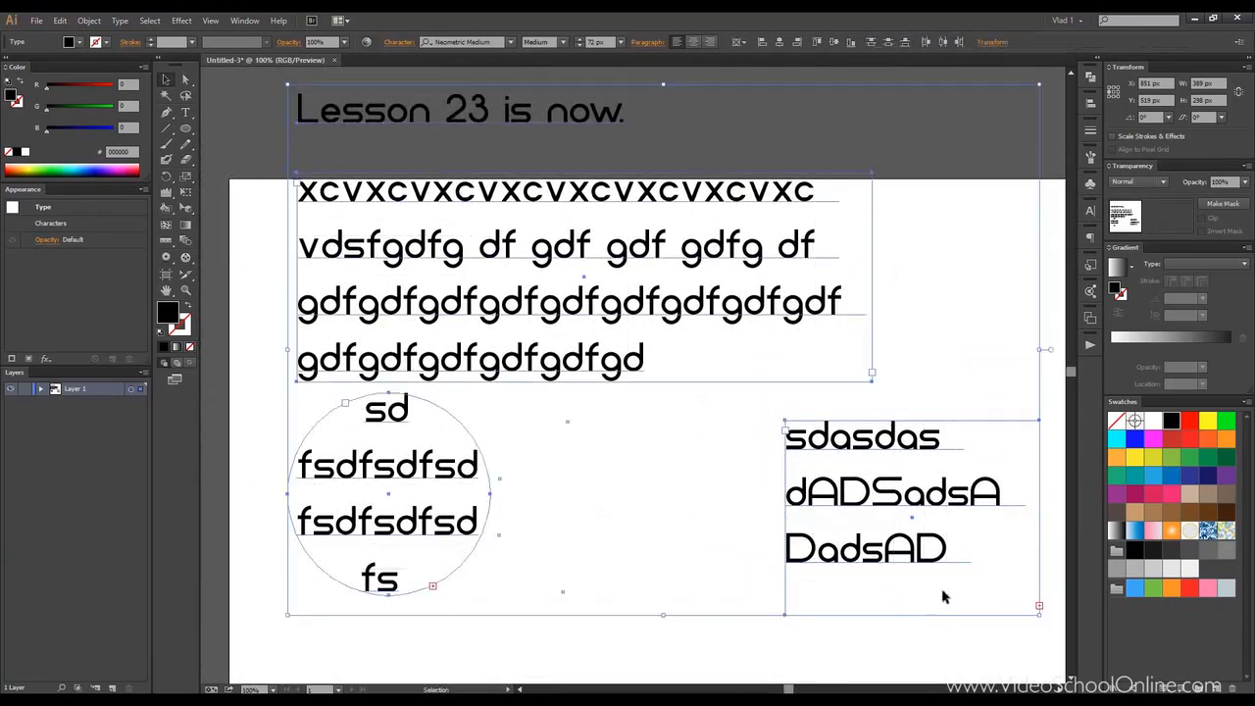
pyautogui.press('Delete')
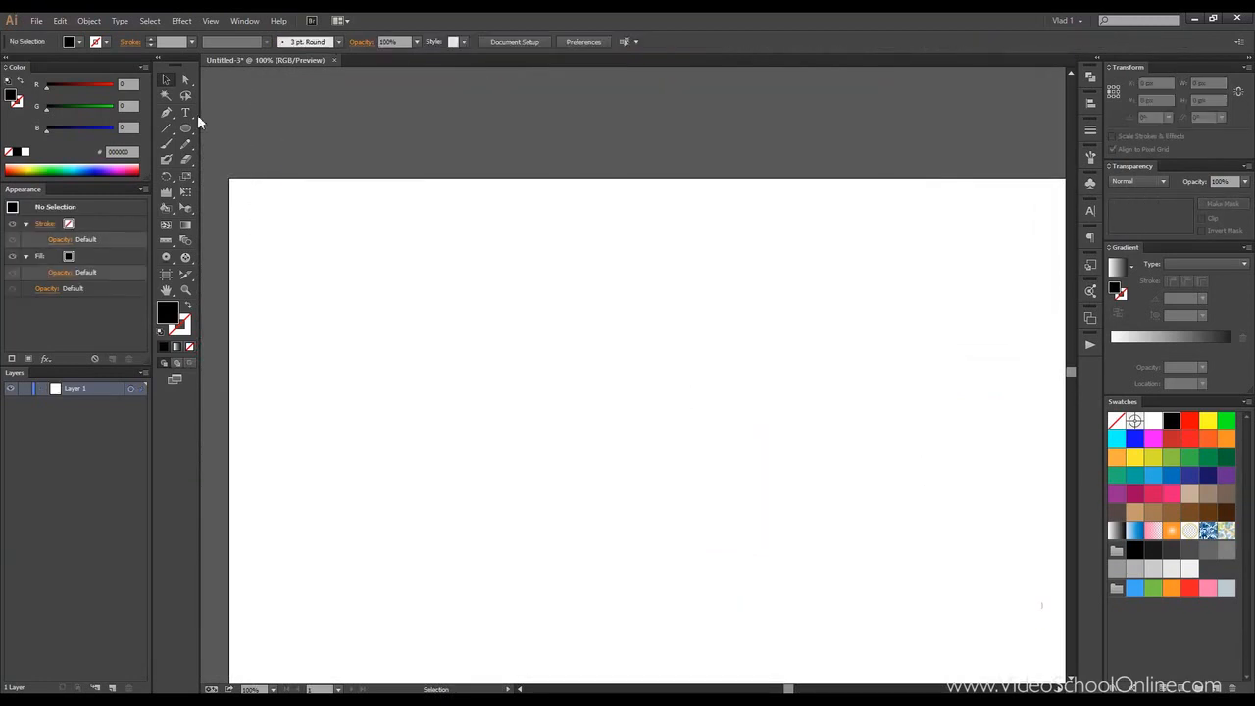
# Draw a text frame about 646 × 337 px near the artboard's upper left with the regular Type tool and fill it with "fgsd"-style placeholder text.
pyautogui.moveTo(185, 112); pyautogui.dragTo(218, 131)
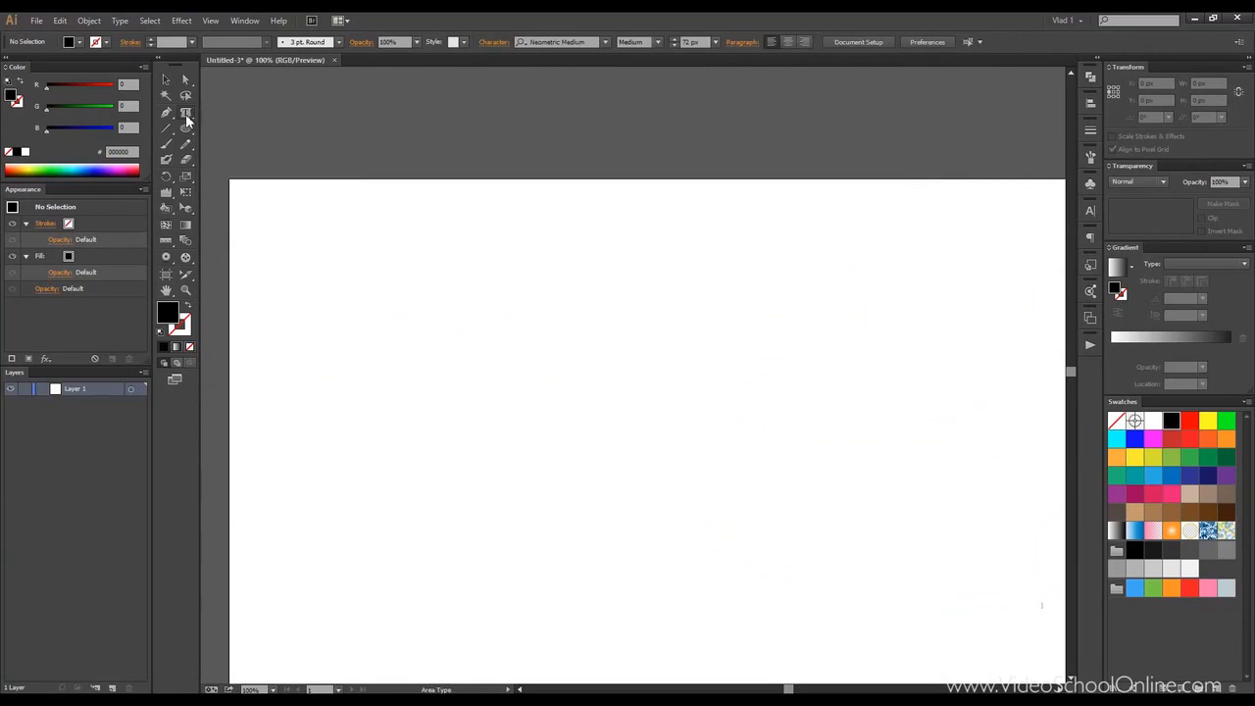
pyautogui.moveTo(189, 115); pyautogui.dragTo(223, 113)
pyautogui.moveTo(282, 229); pyautogui.dragTo(703, 449)
pyautogui.write('fgds')
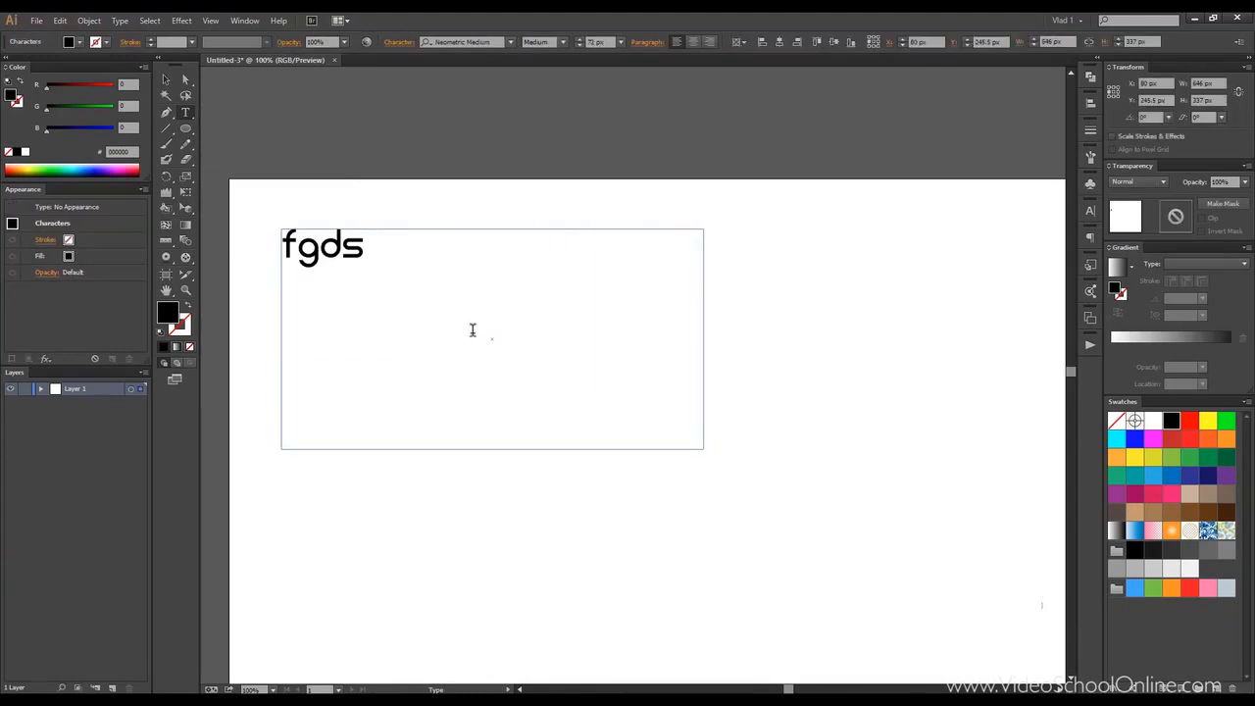
pyautogui.write('gdsfgsdfgsdfgsd fgsdfgdsfg')
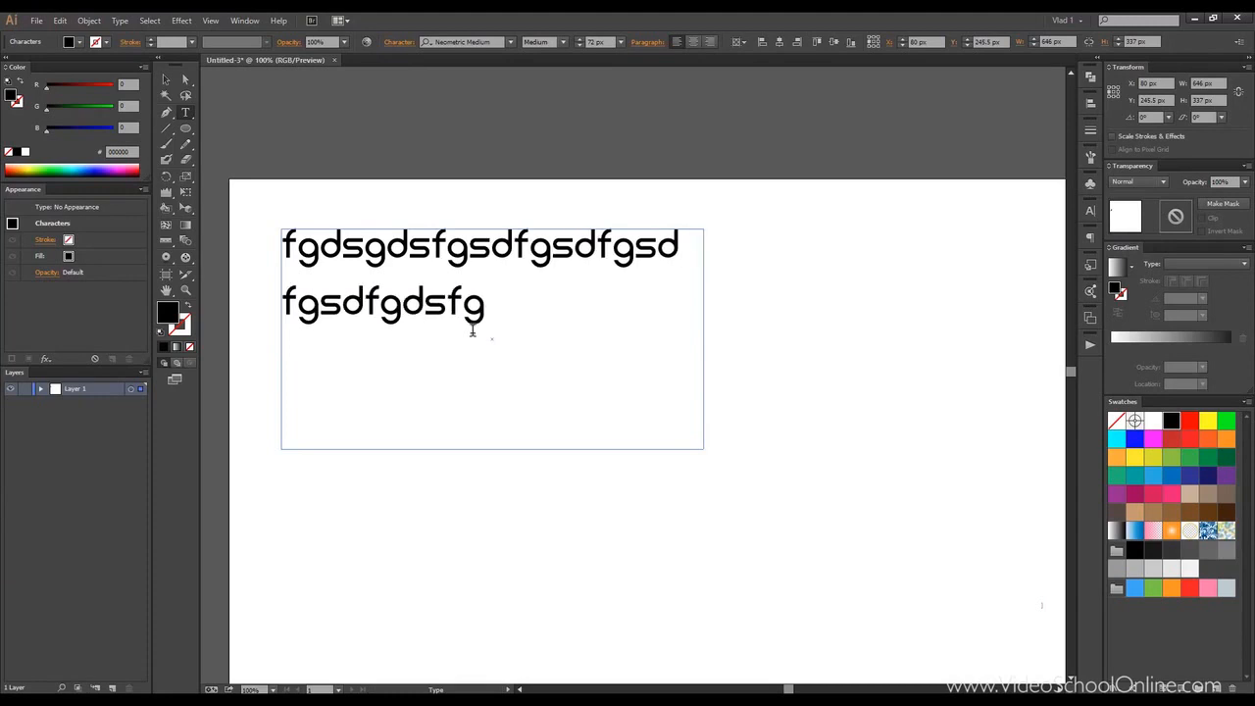
pyautogui.write('sdgfsd fgsdfgsdfgsdfgsd fgsdfgsdfgsdfgsdfg')
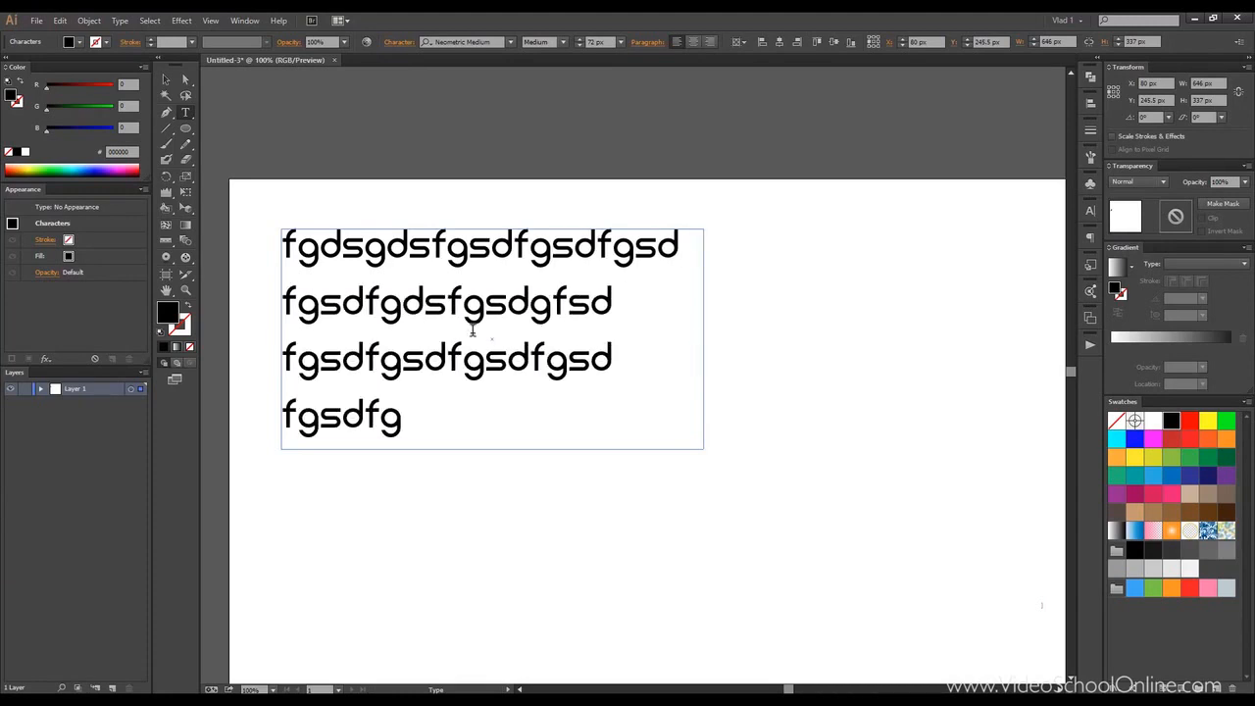
# Draw a black rectangle about 103 × 94 px over the start of the text and align it with the frame's upper left corner.
pyautogui.click(176, 79)
pyautogui.moveTo(185, 129)
pyautogui.mouseDown()
pyautogui.moveTo(236, 129)
pyautogui.moveTo(325, 194)
pyautogui.moveTo(333, 270)
pyautogui.moveTo(322, 263)
pyautogui.mouseUp()
pyautogui.click(167, 81)
pyautogui.click(241, 202)
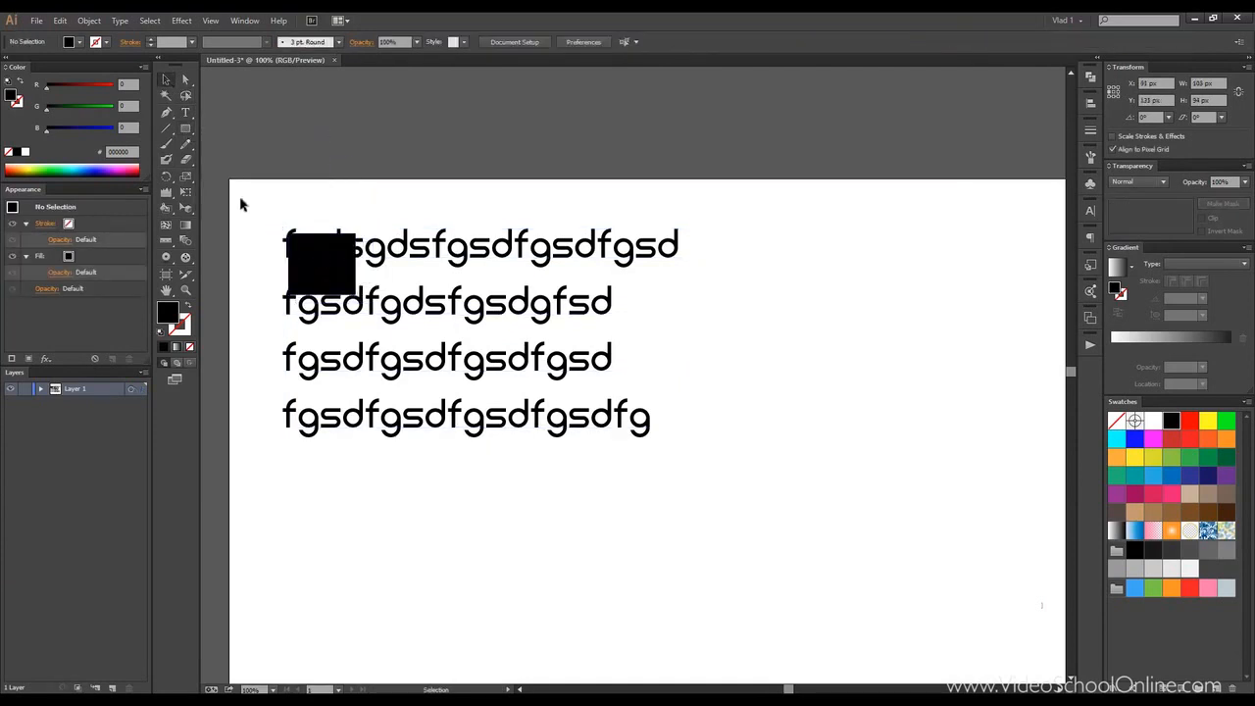
pyautogui.click(401, 275)
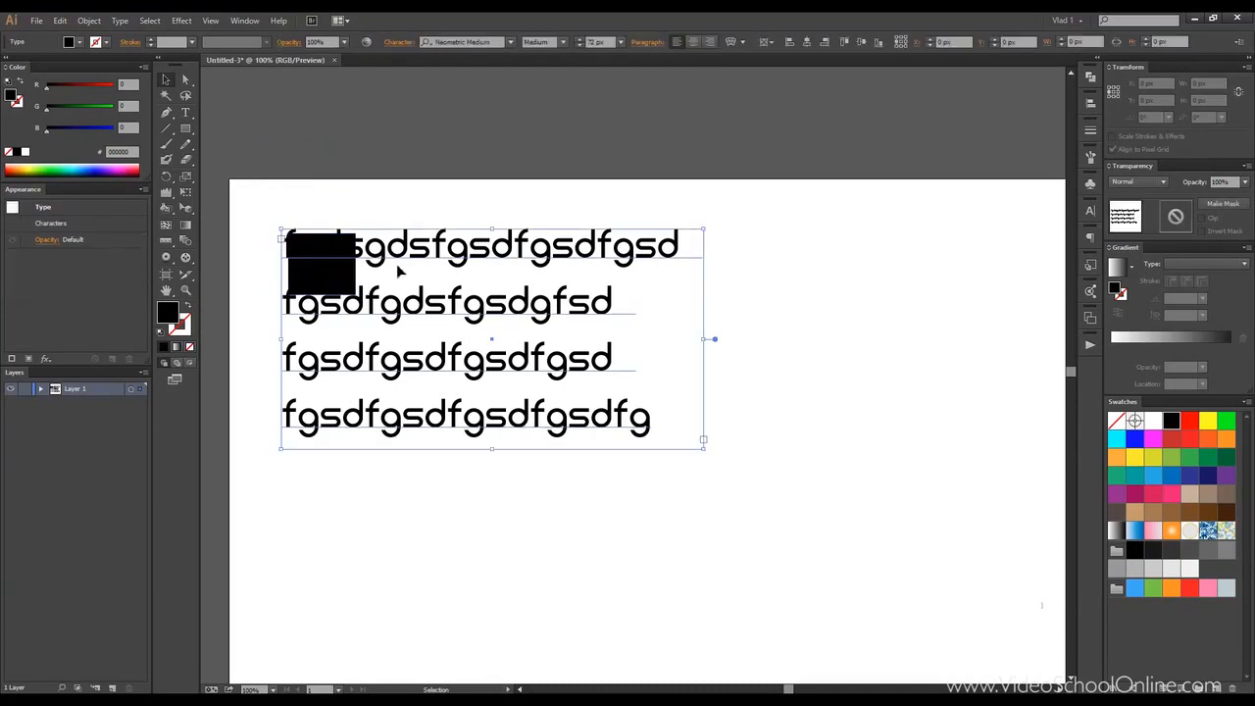
pyautogui.click(343, 287)
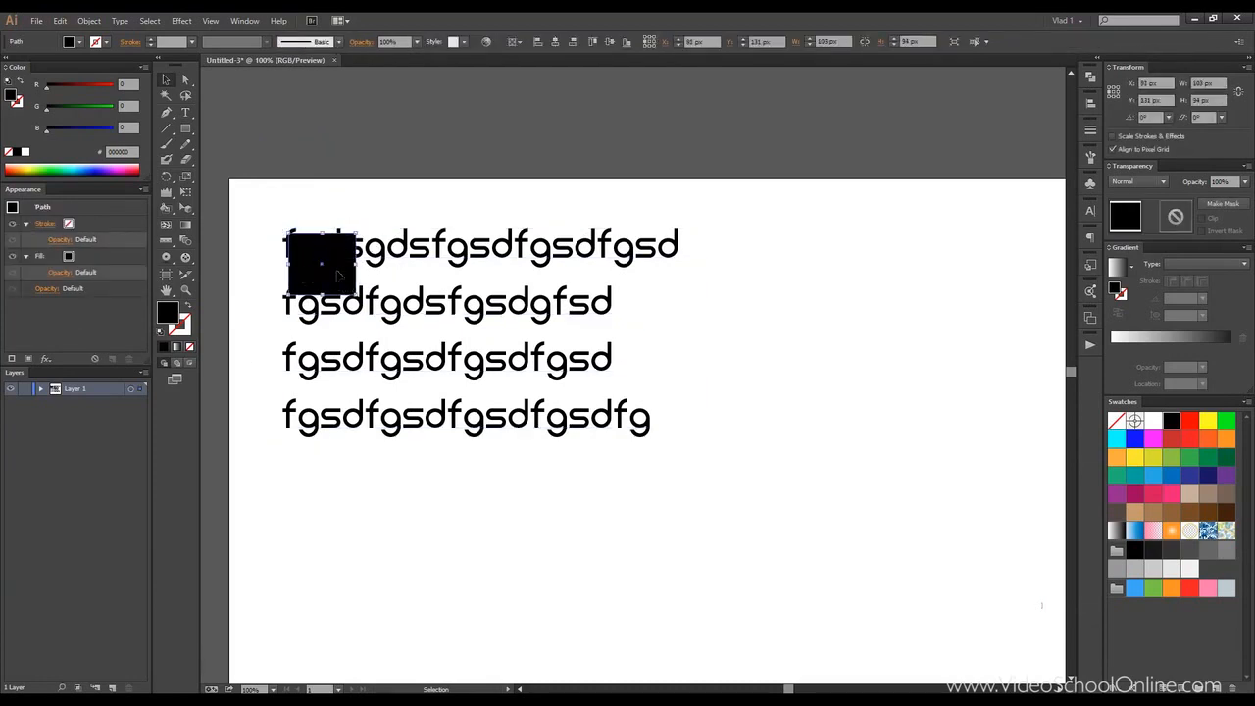
pyautogui.moveTo(317, 253); pyautogui.dragTo(309, 249)
pyautogui.click(249, 191)
# Select the black square and the text frame together, apply a text wrap, and suppress further showings of the wrap notice.
pyautogui.moveTo(251, 204); pyautogui.dragTo(763, 498)
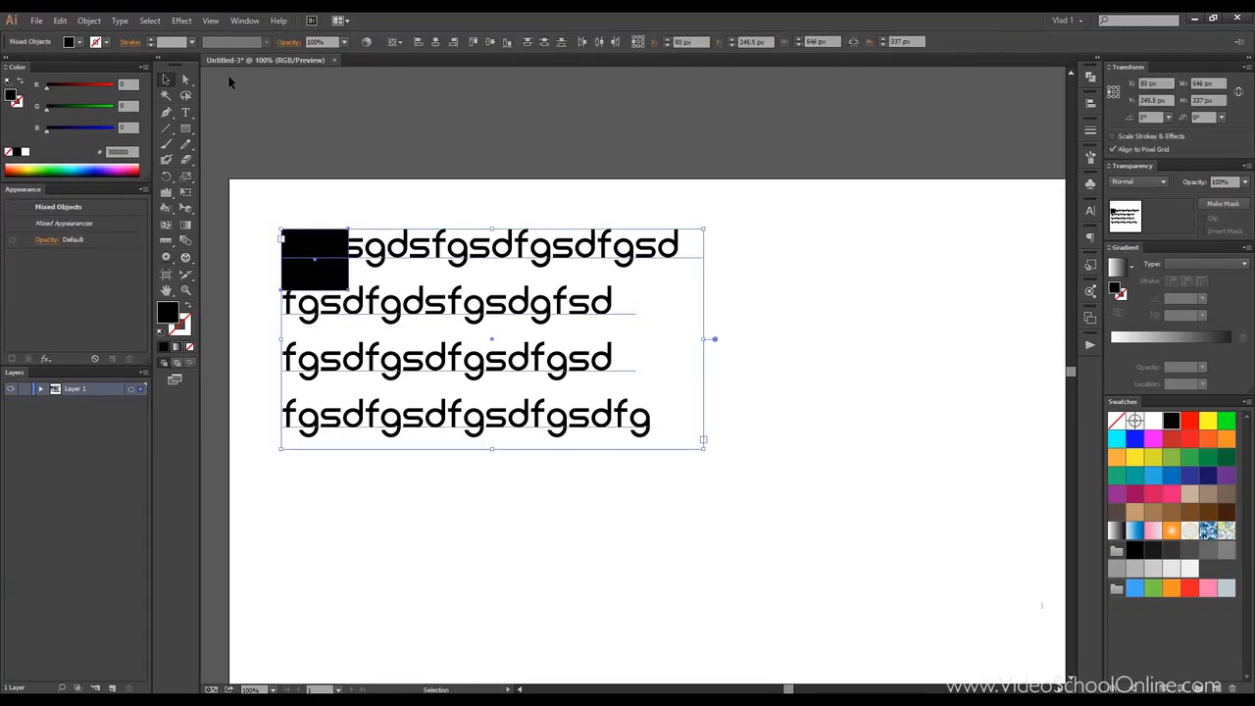
pyautogui.click(89, 21)
pyautogui.moveTo(208, 419)
pyautogui.click(312, 417)
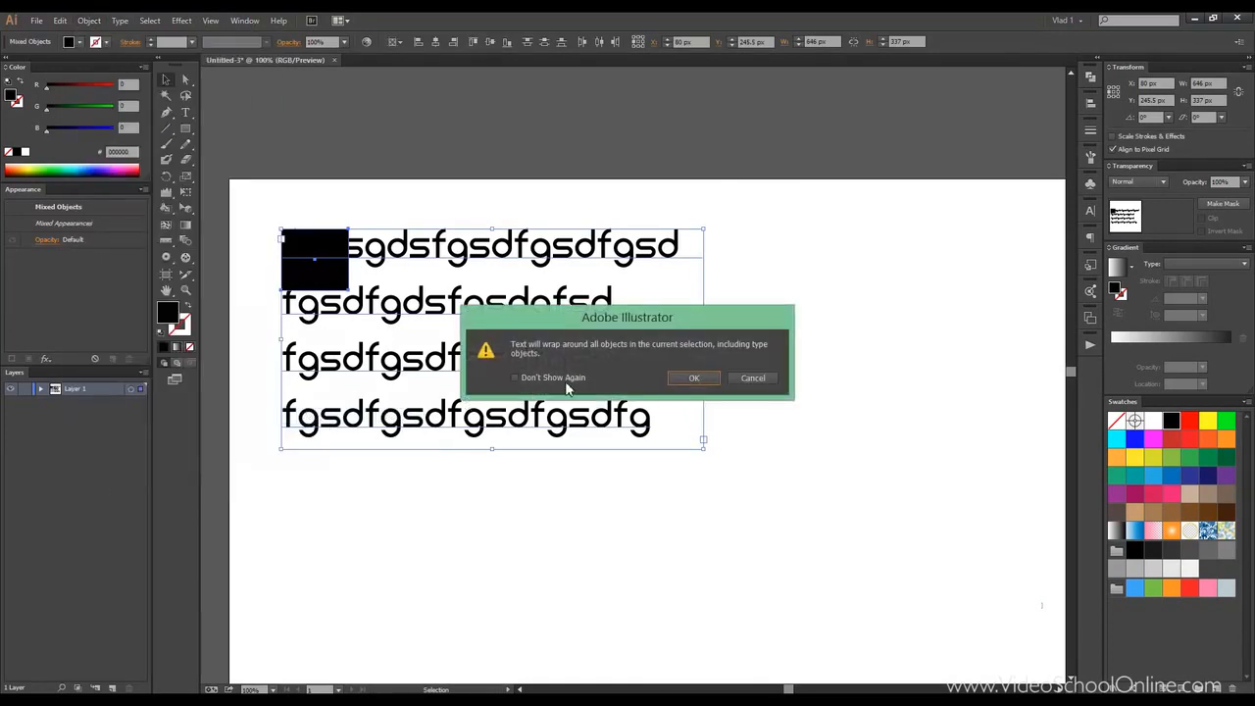
pyautogui.click(573, 377)
pyautogui.click(689, 379)
pyautogui.click(458, 190)
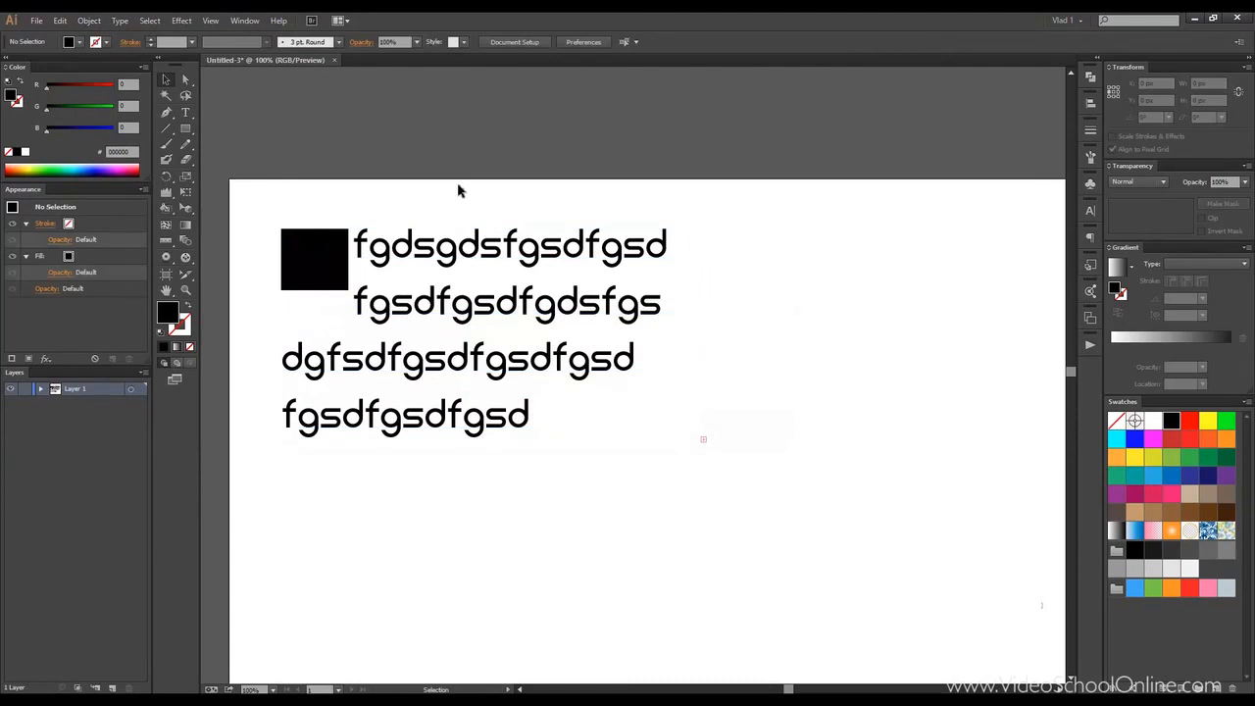
# Release the text wrap from the black square and move the square above the text frame.
pyautogui.click(335, 251)
pyautogui.moveTo(319, 256); pyautogui.dragTo(296, 235)
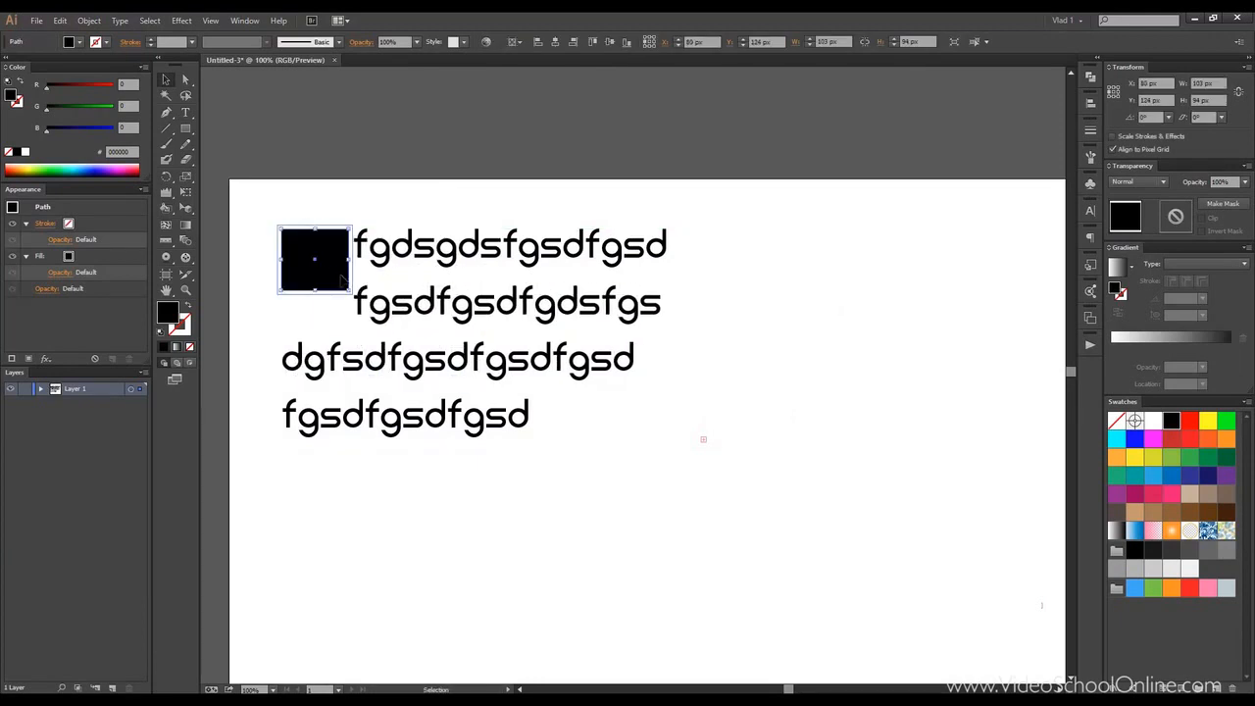
pyautogui.click(88, 21)
pyautogui.moveTo(188, 420)
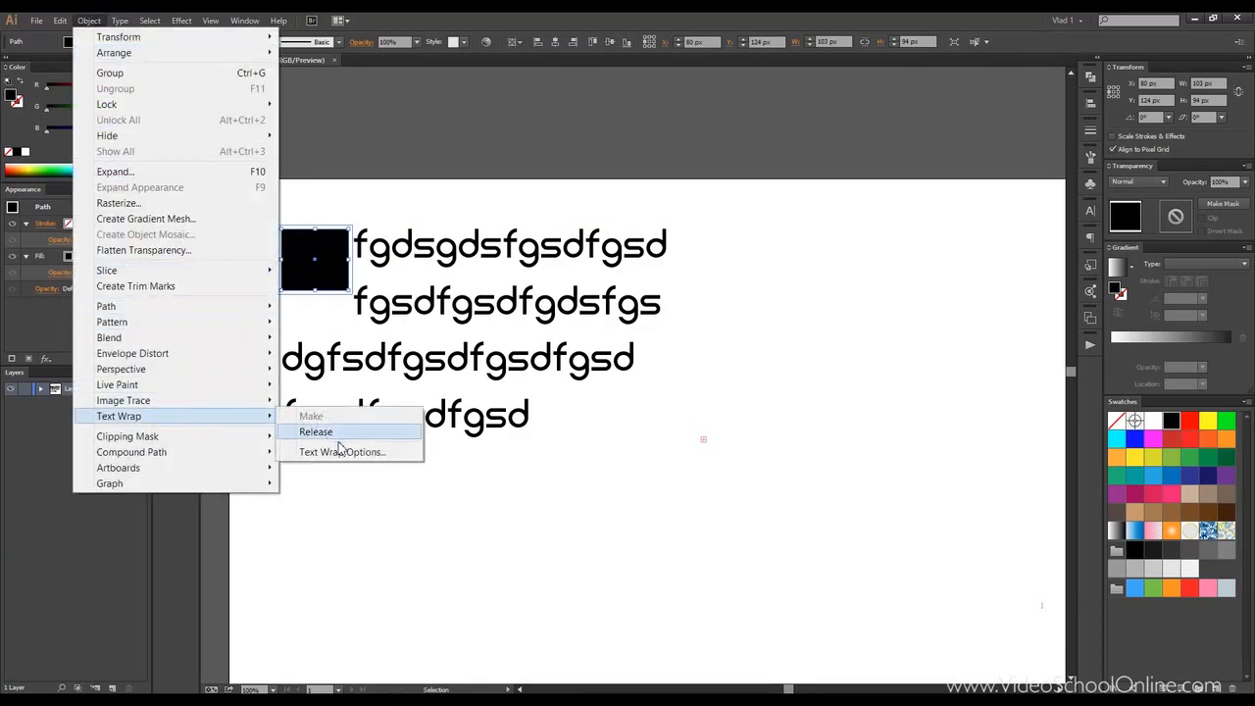
pyautogui.click(351, 432)
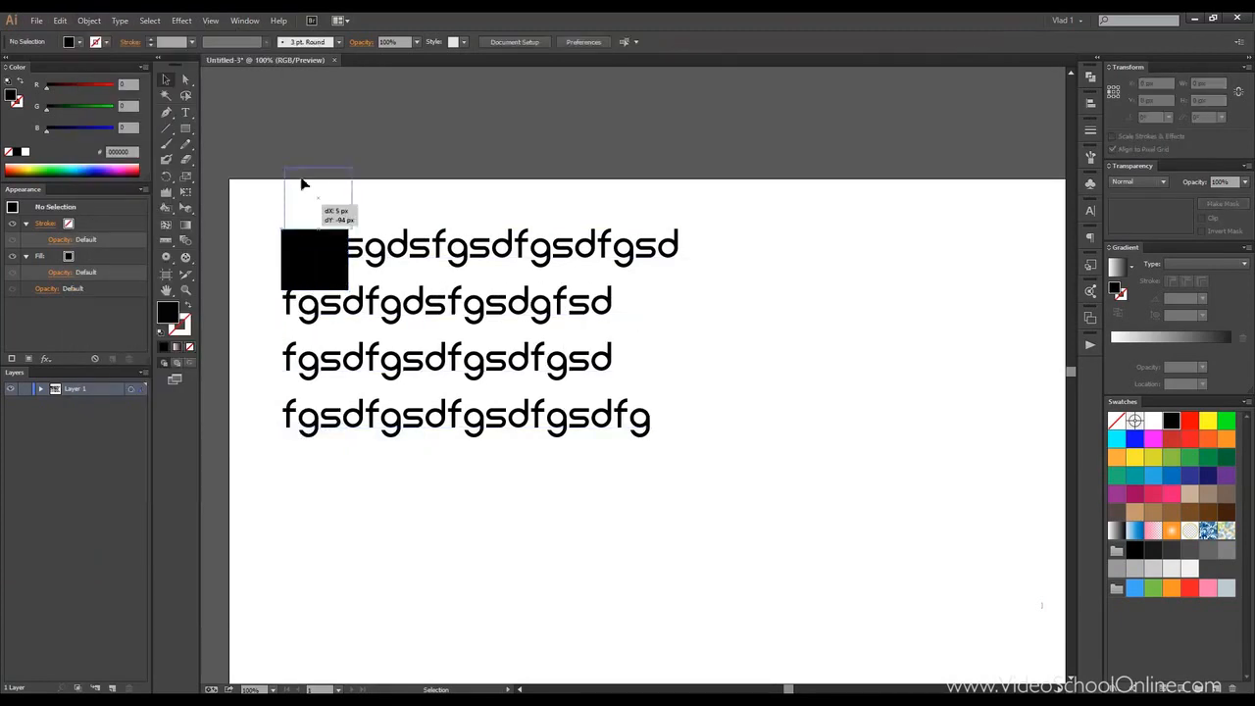
pyautogui.moveTo(314, 240); pyautogui.dragTo(310, 151)
# Set the text frame's font size to 24 px.
pyautogui.click(392, 241)
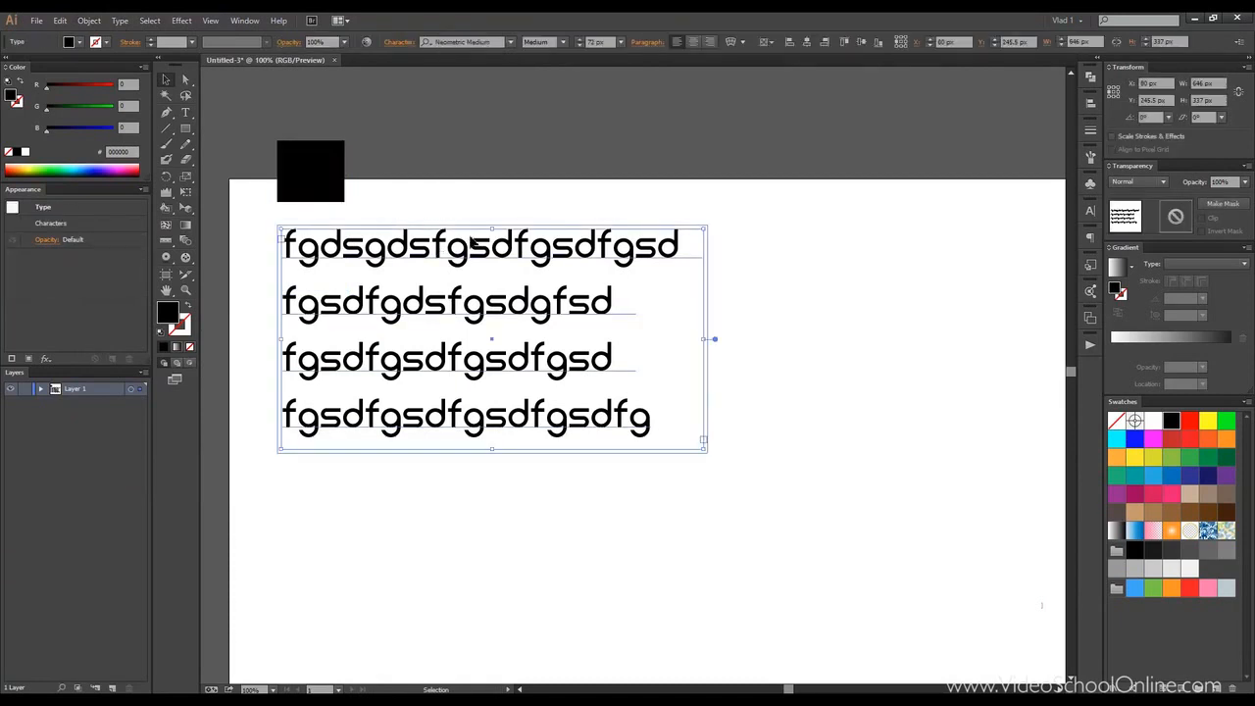
pyautogui.scroll(-5, 610, 43)
pyautogui.scroll(-10, 609, 42)
pyautogui.click(620, 42)
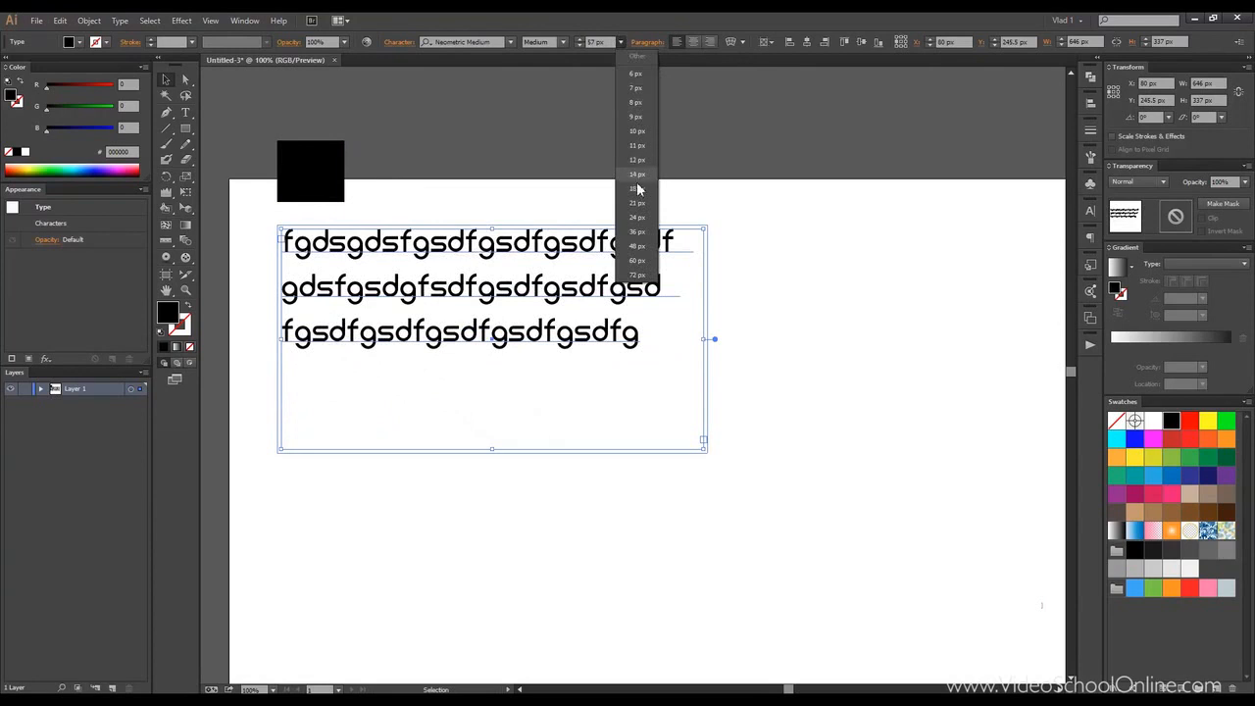
pyautogui.click(638, 193)
pyautogui.click(619, 42)
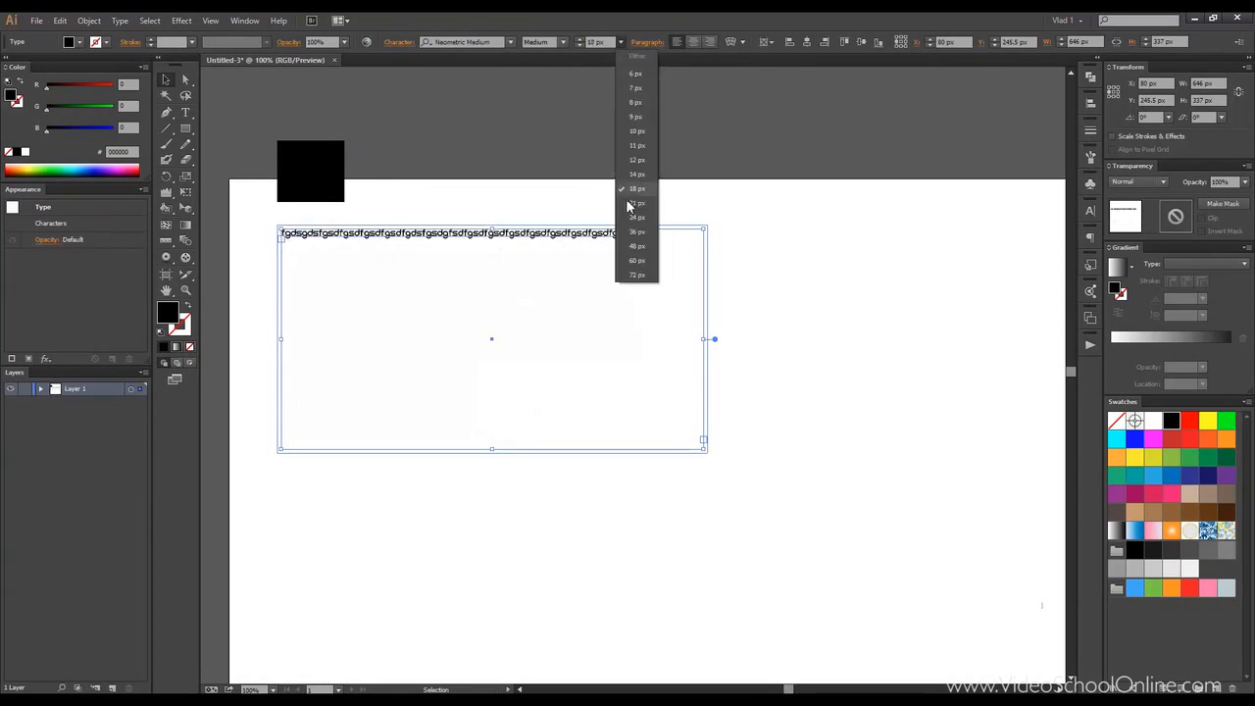
pyautogui.click(640, 223)
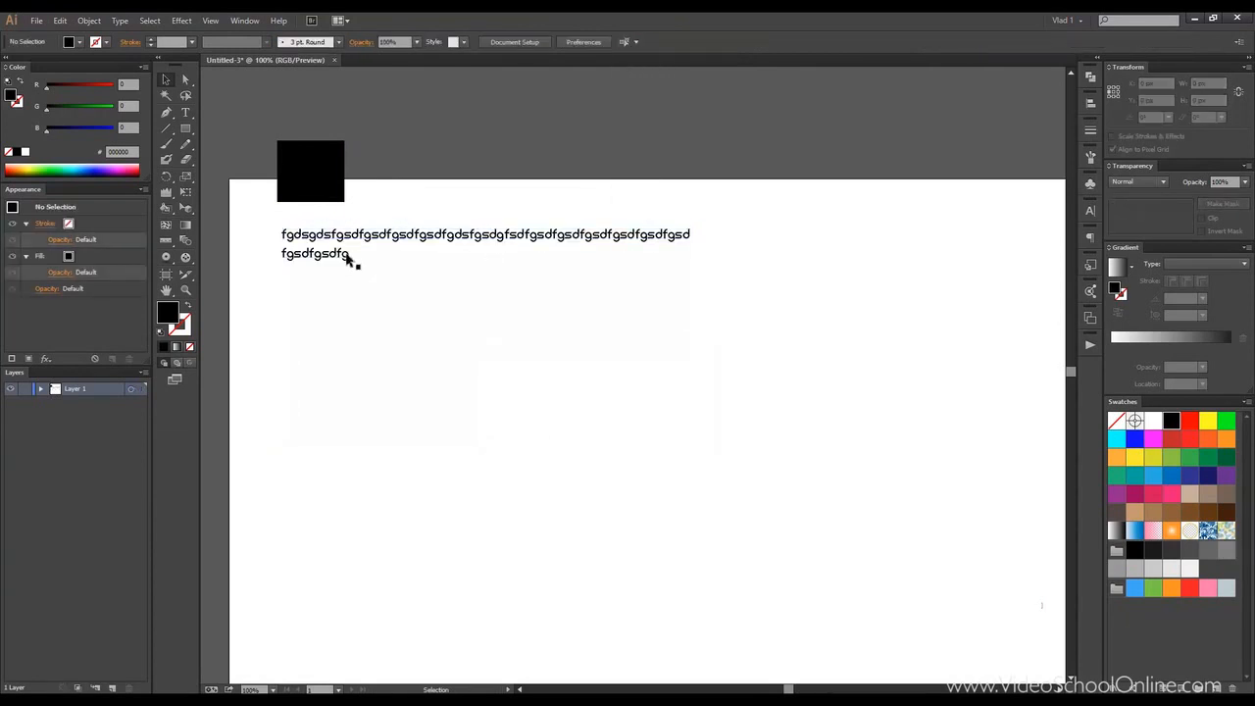
pyautogui.doubleClick(350, 257)
pyautogui.hotkey('ctrl', 'a')
pyautogui.press('BackSpace')
pyautogui.hotkey('ctrl', 'z')
# Break up the placeholder text with spaces, append "sfg sdfg sdf gsdfg dsf gsdf gsdfgsdfg sdf gsdfg dsfg dsfgsdfg", and finish the text entry.
pyautogui.click(401, 235)
pyautogui.click(582, 235)
pyautogui.click(322, 254)
pyautogui.write('sfg sdfg sdf gsdfg dsf gsdf gsdfgsdfg sdf gsdfg dsfg dsfgsdfg')
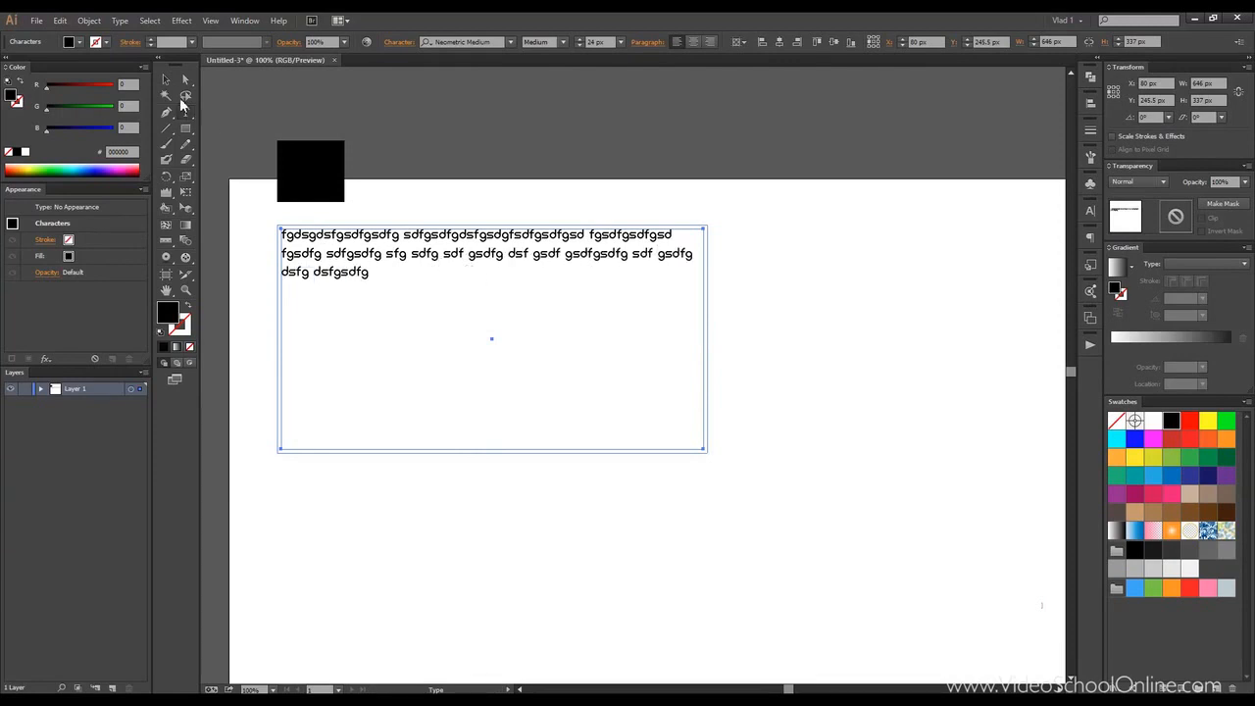
pyautogui.press('Escape')
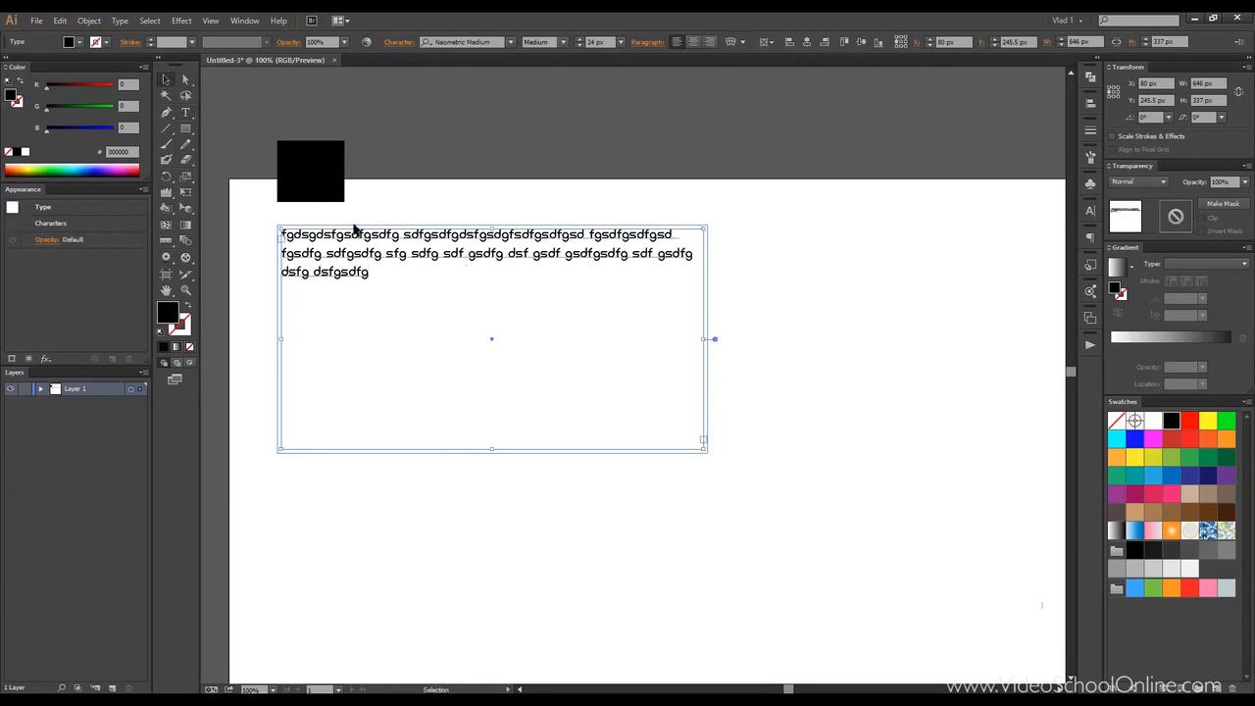
# Resize the text frame to about 659 × 101 px and move the black square slightly farther above it.
pyautogui.moveTo(702, 449); pyautogui.dragTo(714, 298)
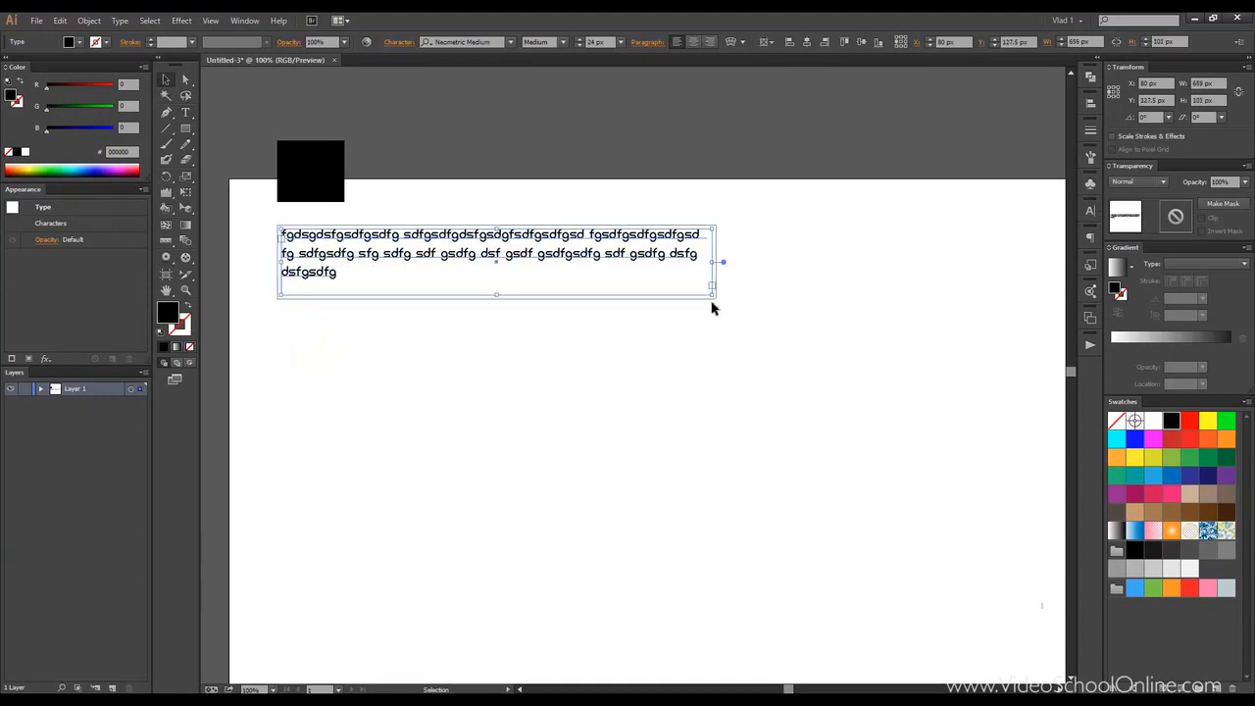
pyautogui.scroll(1, 605, 339)
pyautogui.moveTo(305, 196); pyautogui.dragTo(312, 165)
# Open the Area Type Options for the text frame and move the dialog clear of the text.
pyautogui.click(466, 265)
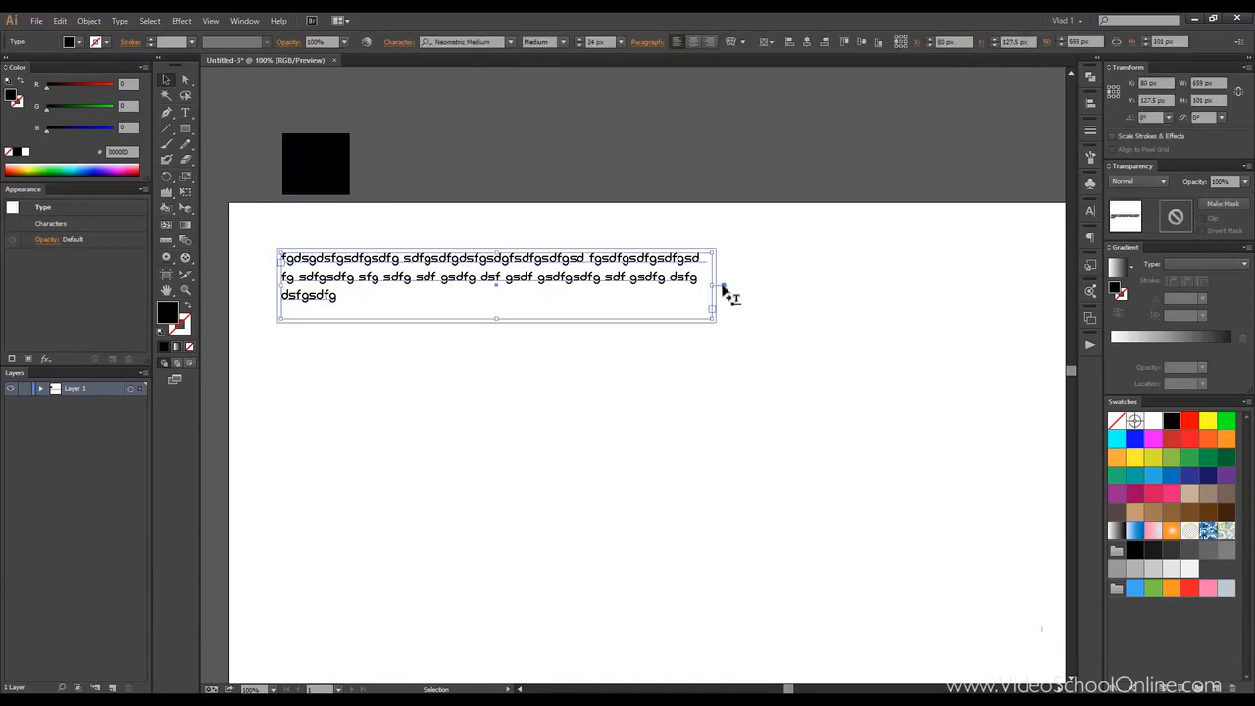
pyautogui.moveTo(187, 112); pyautogui.dragTo(229, 131)
pyautogui.doubleClick(186, 114)
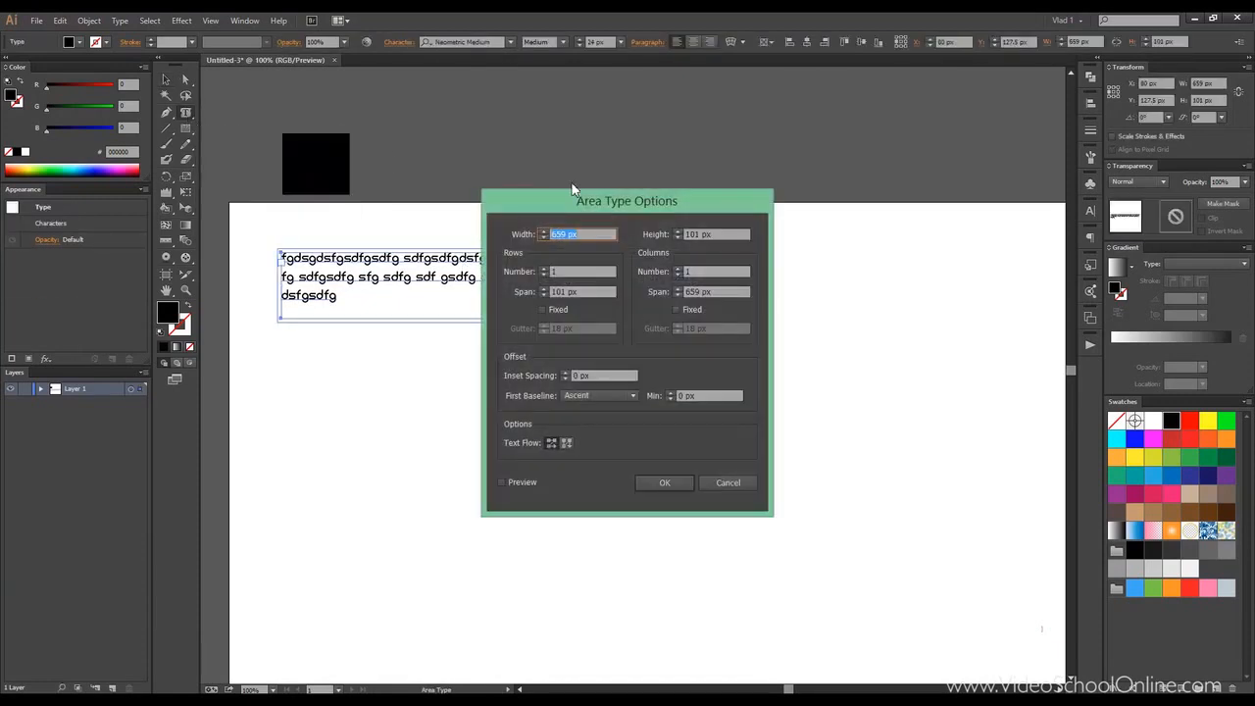
pyautogui.moveTo(565, 207); pyautogui.dragTo(822, 135)
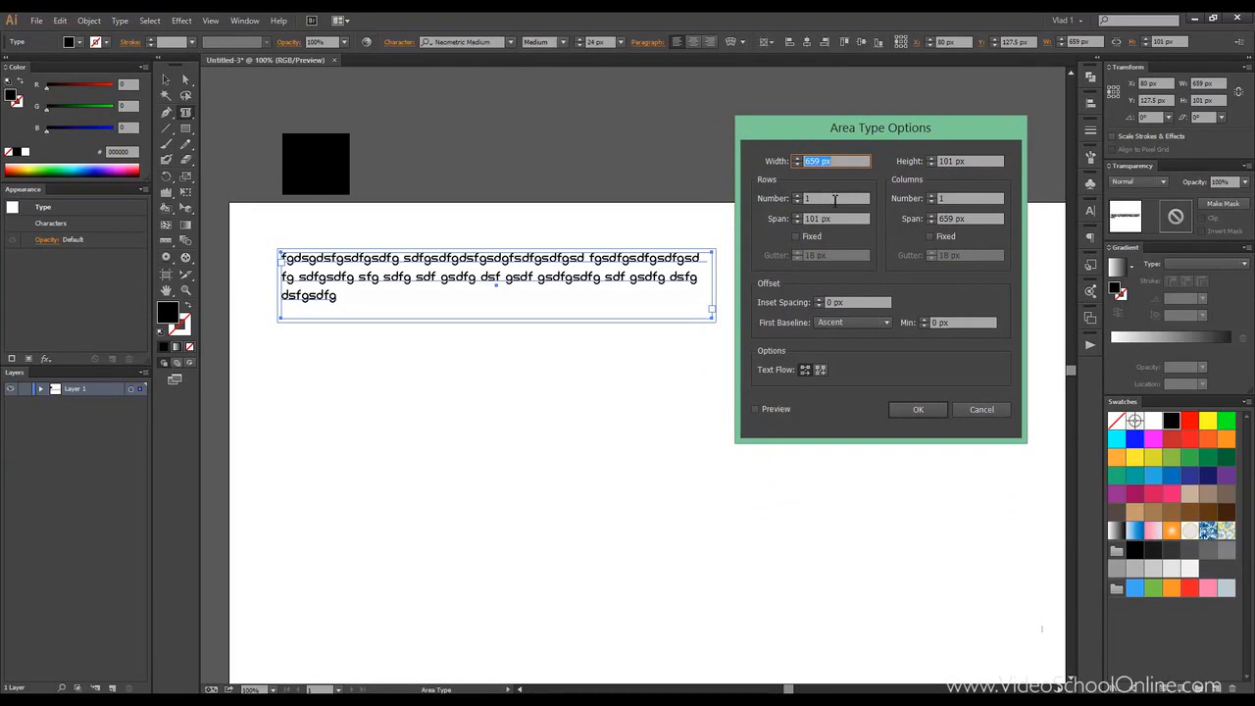
# Turn on the preview and try dividing the text frame into three rows before returning to a single row.
pyautogui.click(835, 199)
pyautogui.press('Up')
pyautogui.press('Up')
pyautogui.press('Down')
pyautogui.press('Down')
pyautogui.press('Up')
pyautogui.click(783, 413)
pyautogui.click(845, 200)
pyautogui.press('Up')
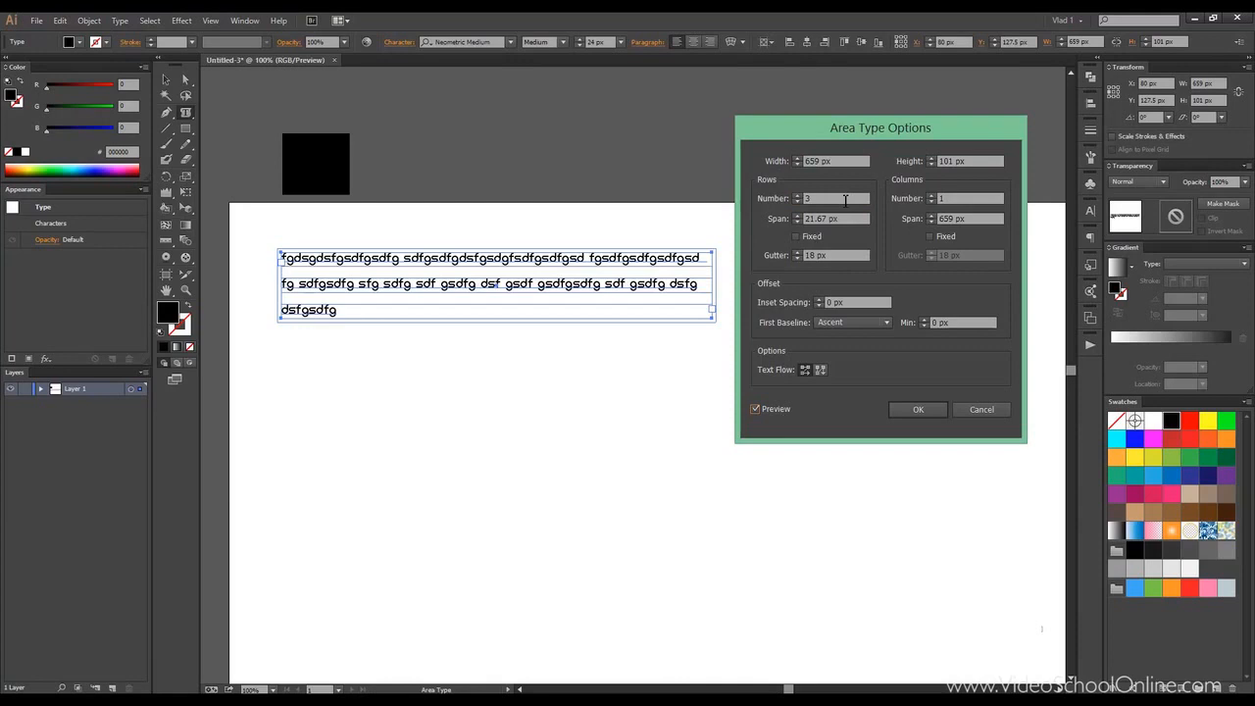
pyautogui.press('Down')
pyautogui.press('Down')
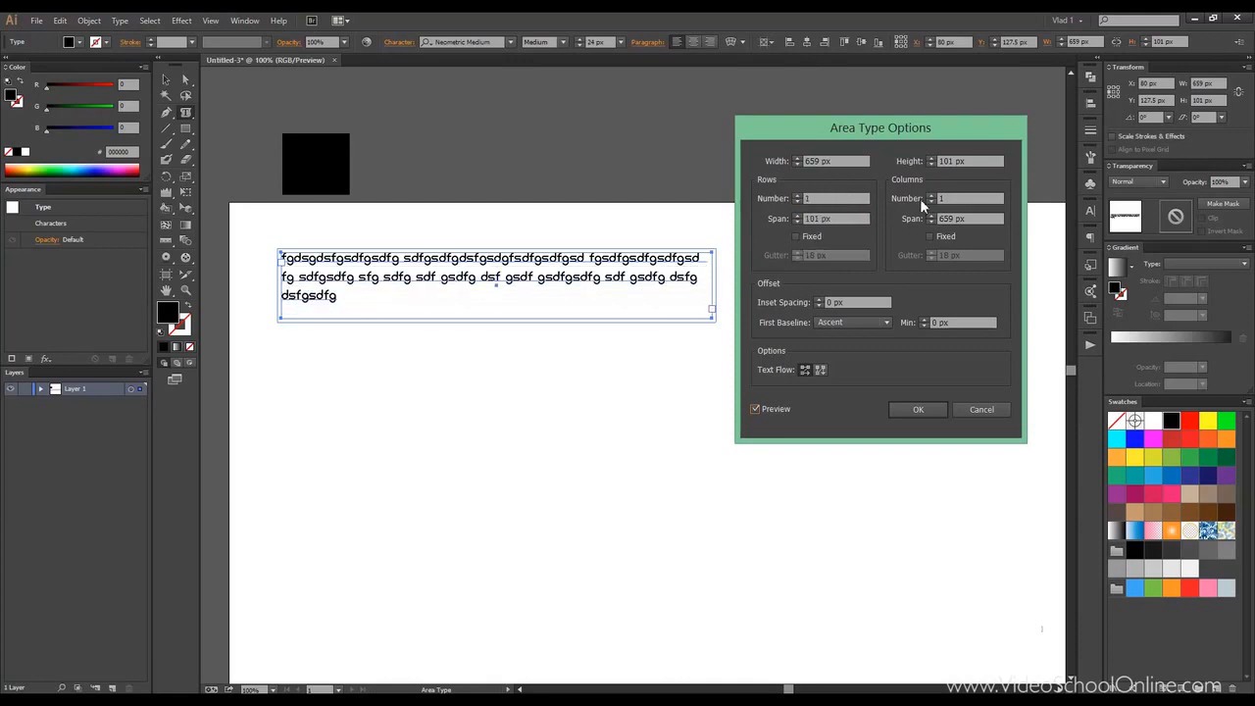
# Divide the text frame into 3 columns.
pyautogui.click(954, 198)
pyautogui.press('Up')
pyautogui.press('Up')
pyautogui.press('Down')
pyautogui.press('Up')
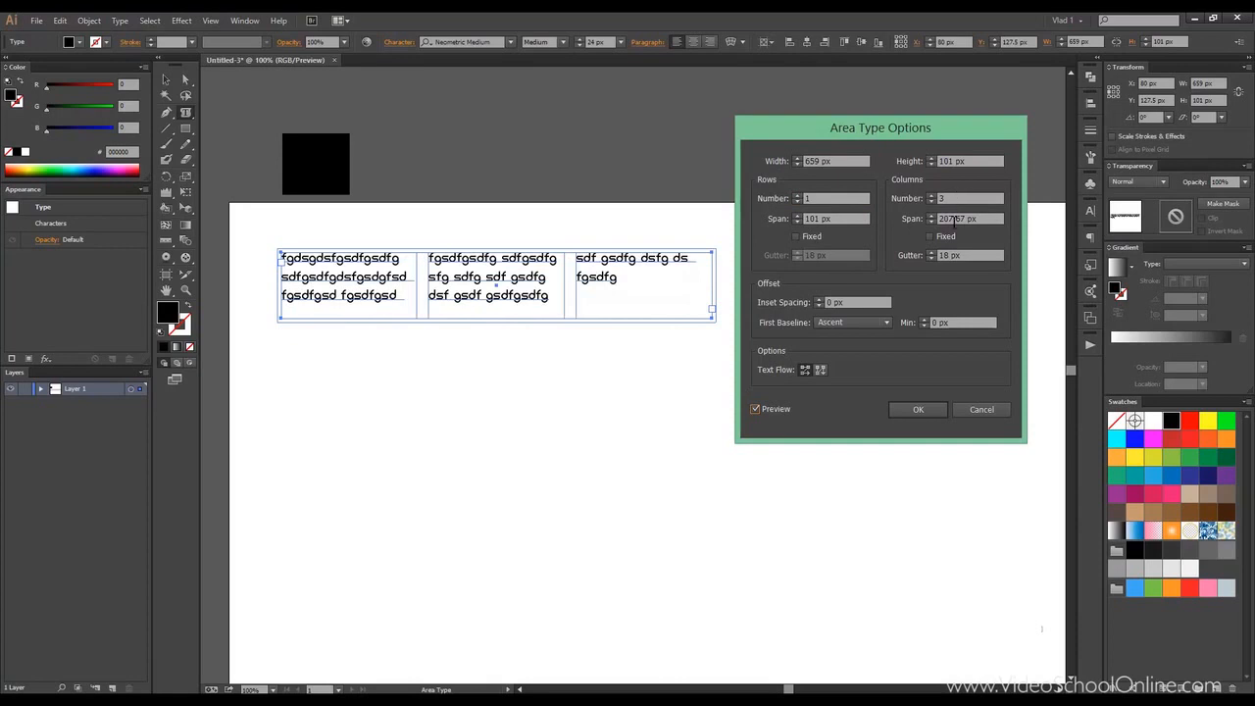
# Reduce the column span to 199 px.
pyautogui.click(931, 221)
pyautogui.click(932, 221)
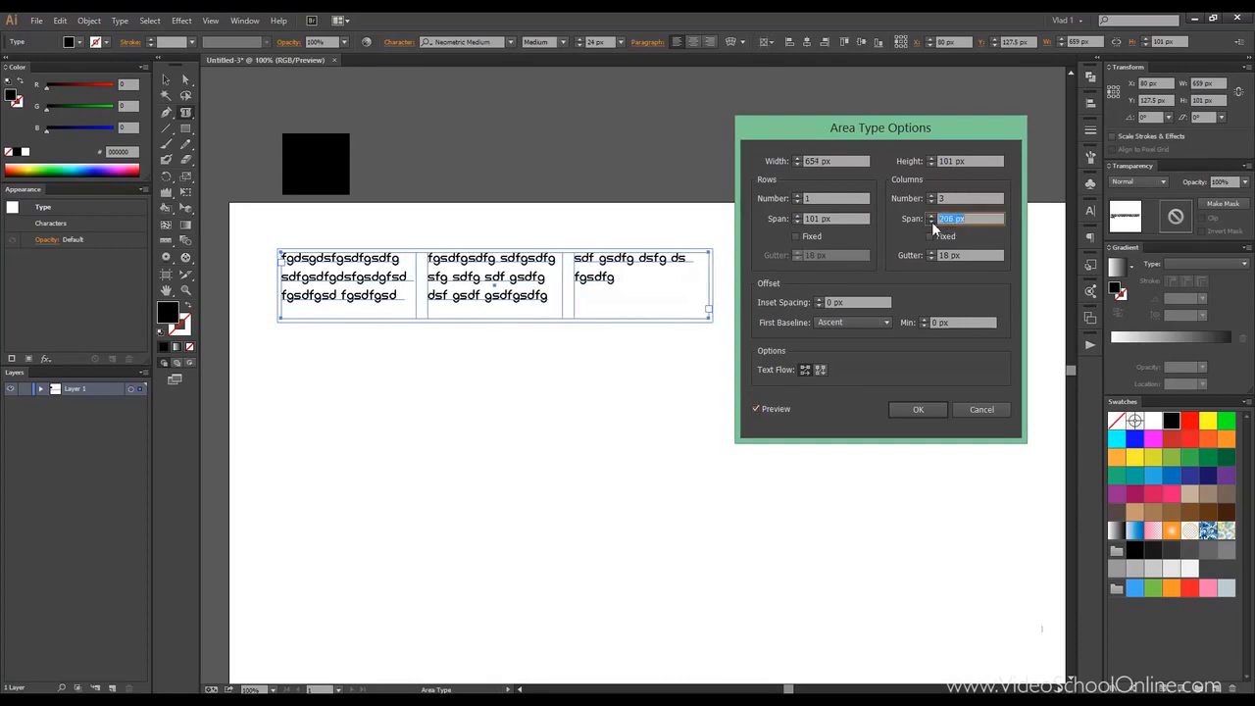
pyautogui.click(931, 222)
pyautogui.click(932, 222)
pyautogui.click(931, 222)
pyautogui.click(931, 221)
pyautogui.click(932, 221)
pyautogui.click(931, 222)
# Increase the row span to 122 px.
pyautogui.click(838, 219)
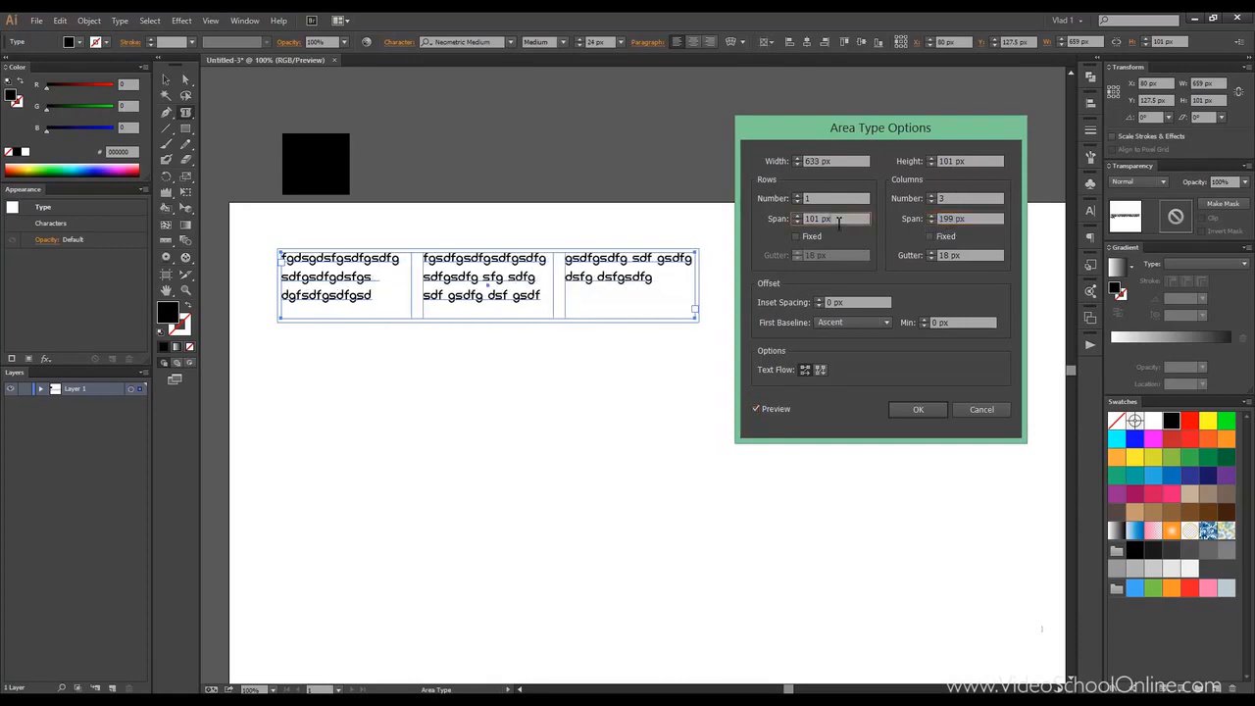
pyautogui.press('Up')
pyautogui.press('Up')
pyautogui.press('Up')
pyautogui.press('Up')
pyautogui.press('Up')
pyautogui.press('Up')
pyautogui.press('Up')
pyautogui.press('Up')
pyautogui.press('Up')
pyautogui.press('Up')
pyautogui.press('Up')
pyautogui.press('Up')
pyautogui.press('Up')
pyautogui.press('Up')
pyautogui.press('Up')
pyautogui.press('Up')
pyautogui.press('Up')
pyautogui.press('Up')
pyautogui.press('Up')
pyautogui.press('Up')
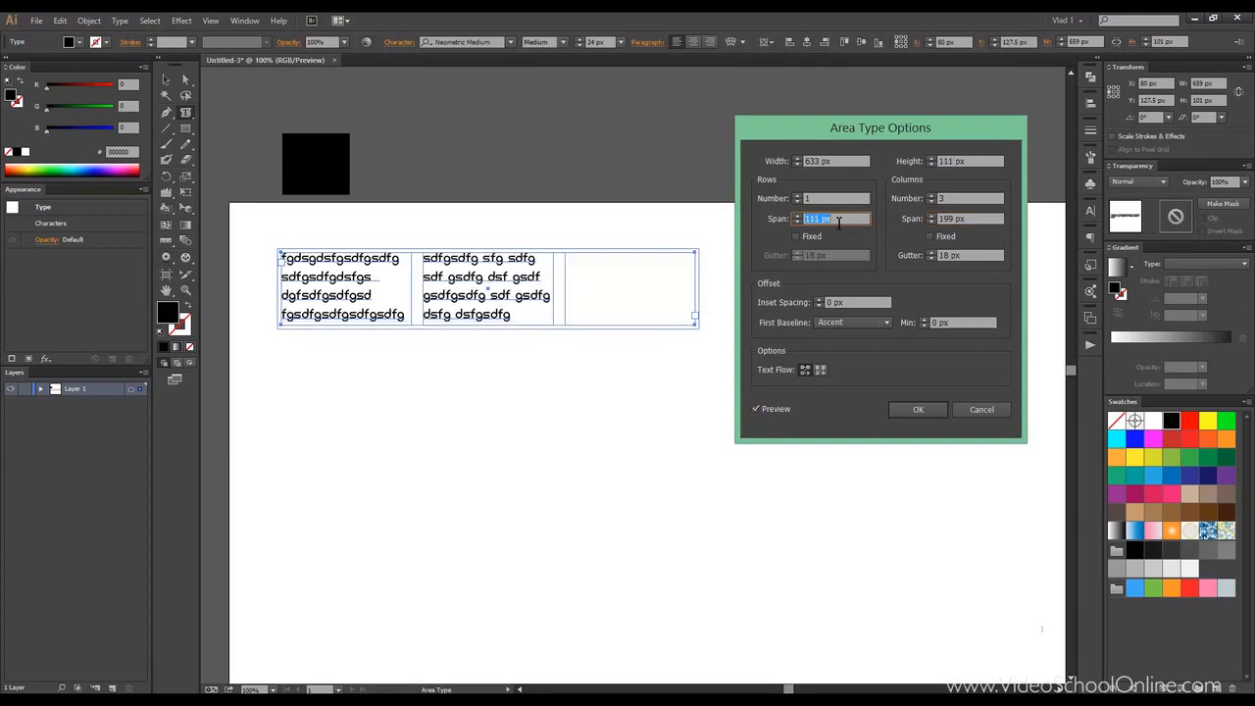
pyautogui.press('Up')
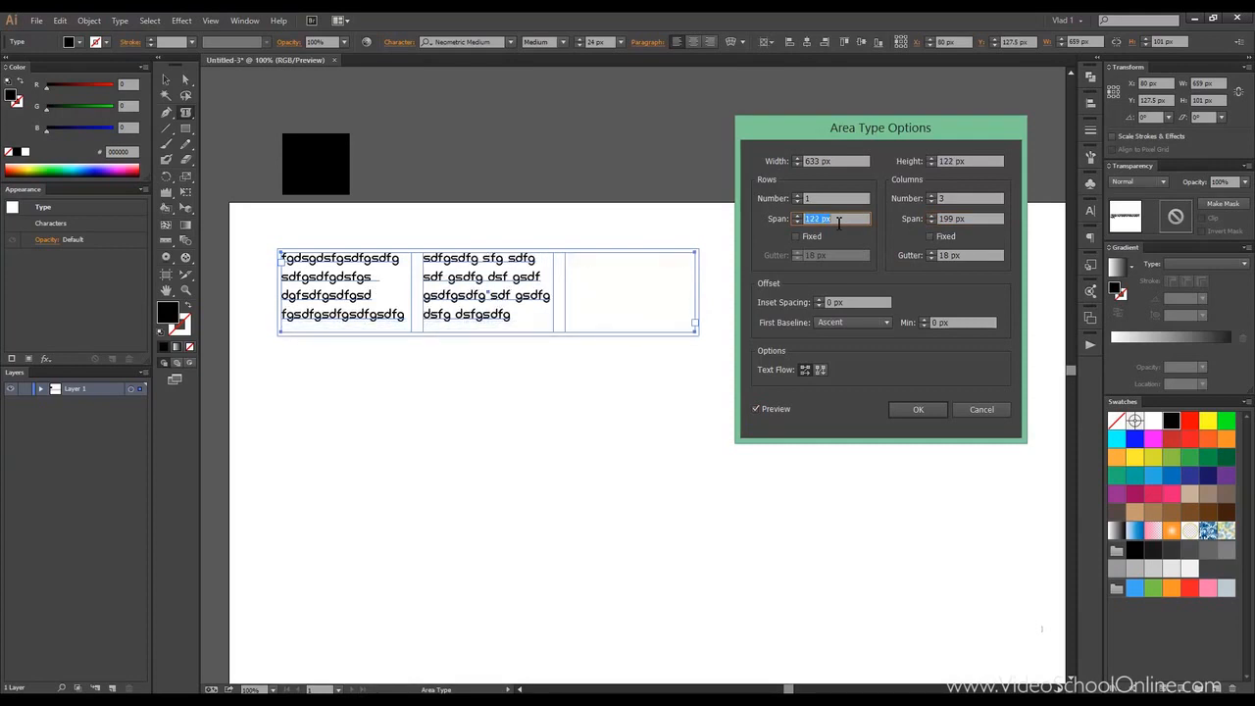
# Widen the gutter between the columns to 30 px.
pyautogui.click(981, 255)
pyautogui.press('Up')
pyautogui.press('Up')
pyautogui.press('Up')
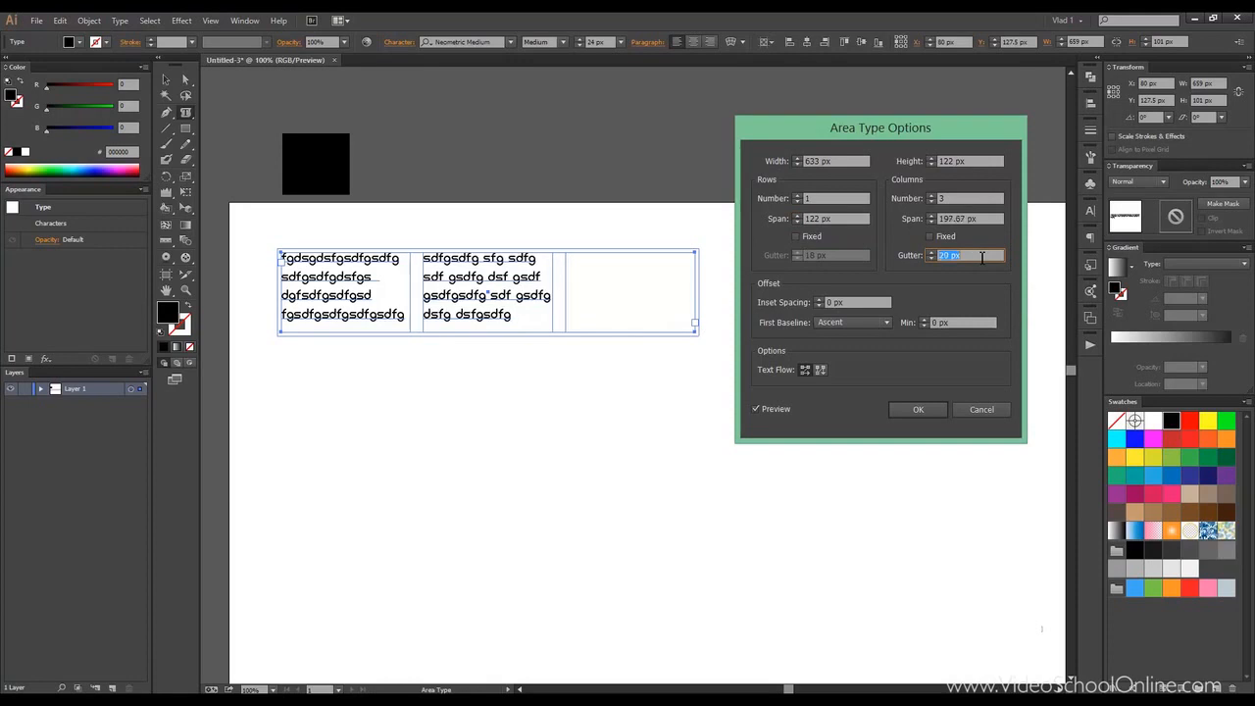
pyautogui.press('Up')
pyautogui.press('Up')
pyautogui.press('Up')
pyautogui.press('Up')
pyautogui.press('Up')
pyautogui.press('Up')
pyautogui.press('Up')
pyautogui.press('Up')
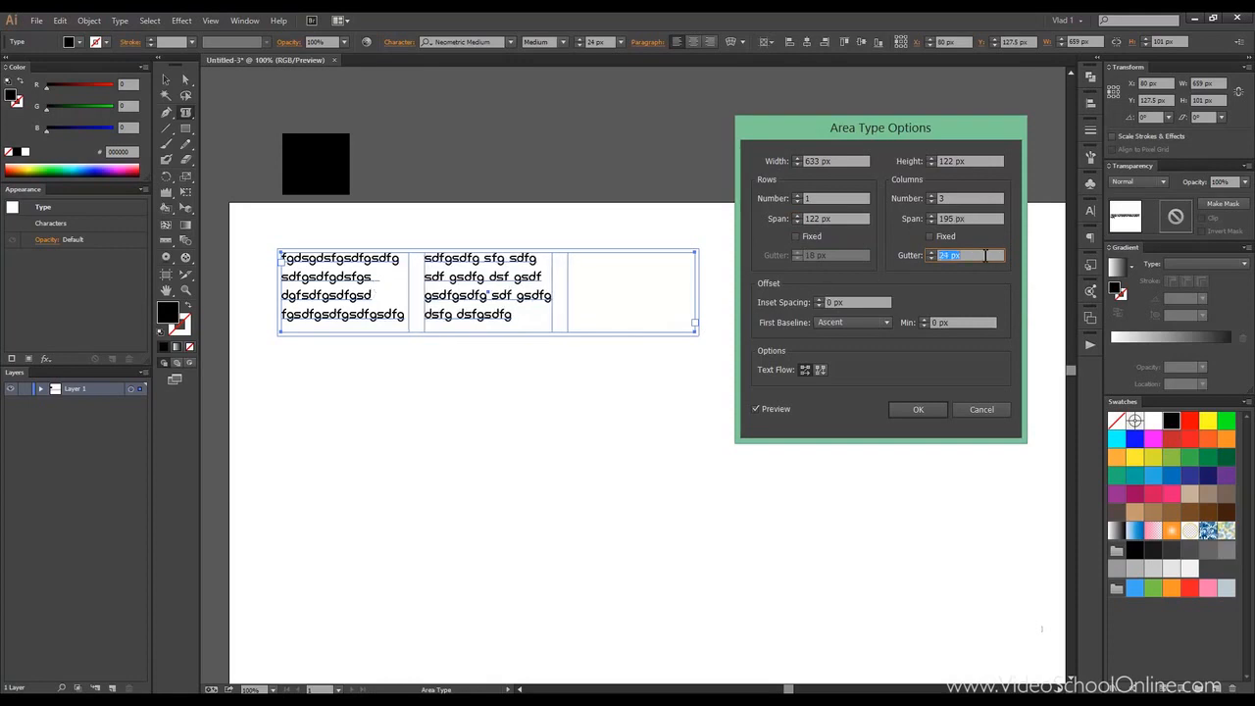
pyautogui.press('Up')
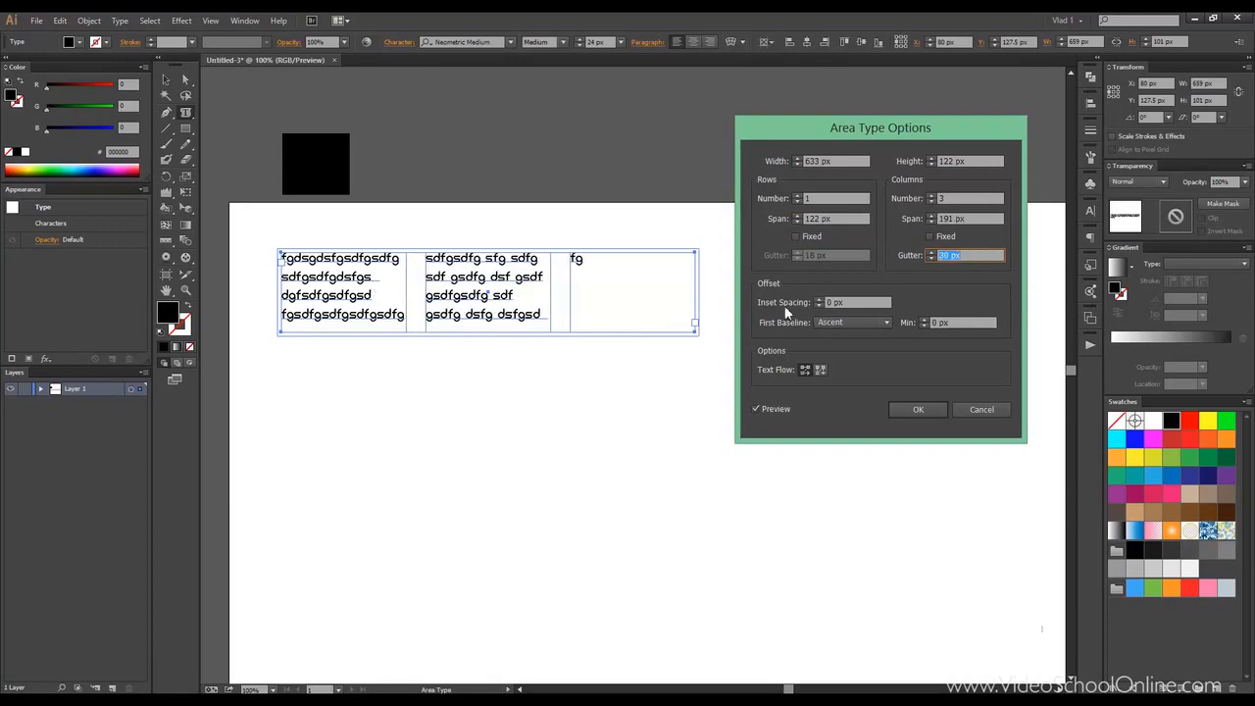
# Try an inset spacing of 11 px for the three-column text frame and set it back to 0 px.
pyautogui.click(862, 303)
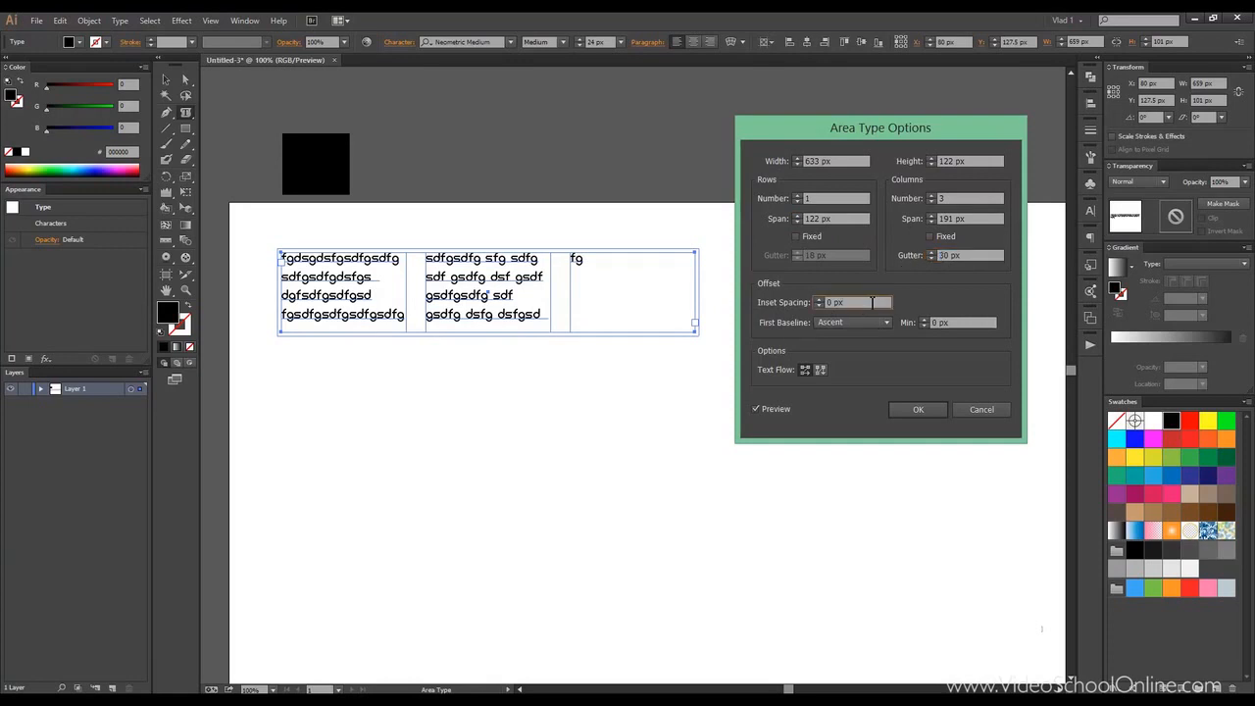
pyautogui.press('Up')
pyautogui.press('Up')
pyautogui.press('Up')
pyautogui.press('Up')
pyautogui.press('Down')
pyautogui.press('Down')
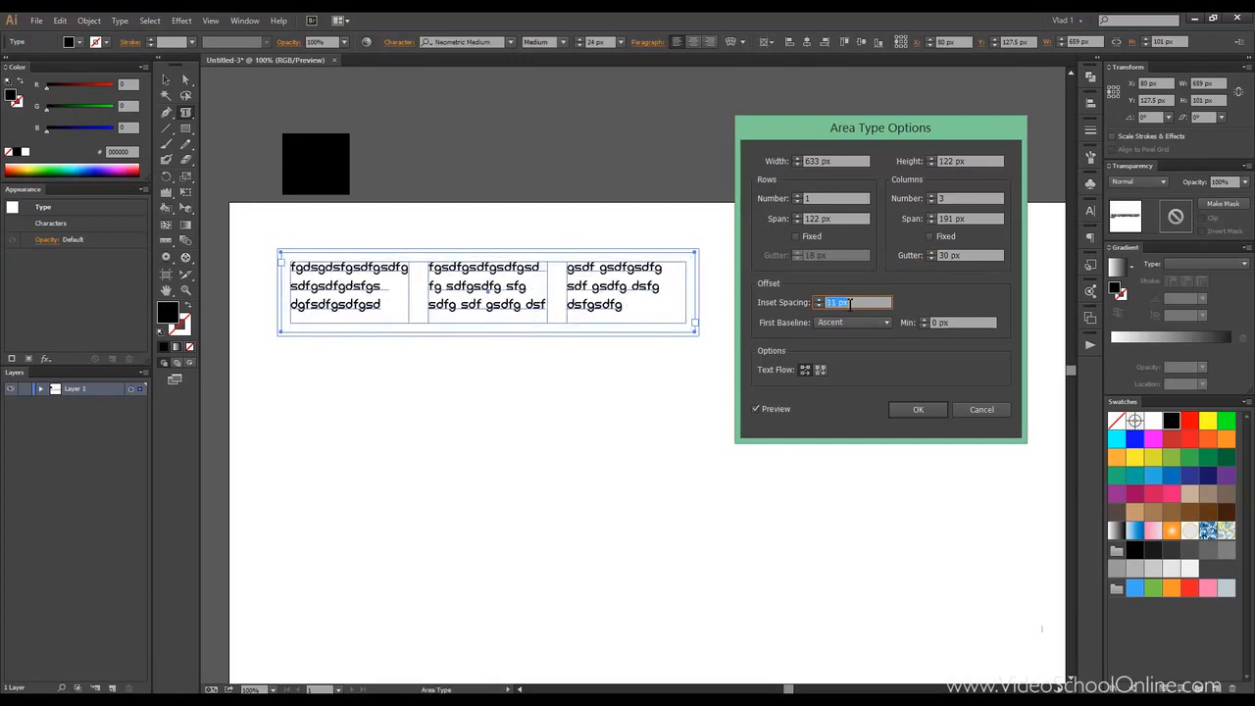
pyautogui.press('Down')
pyautogui.press('Down')
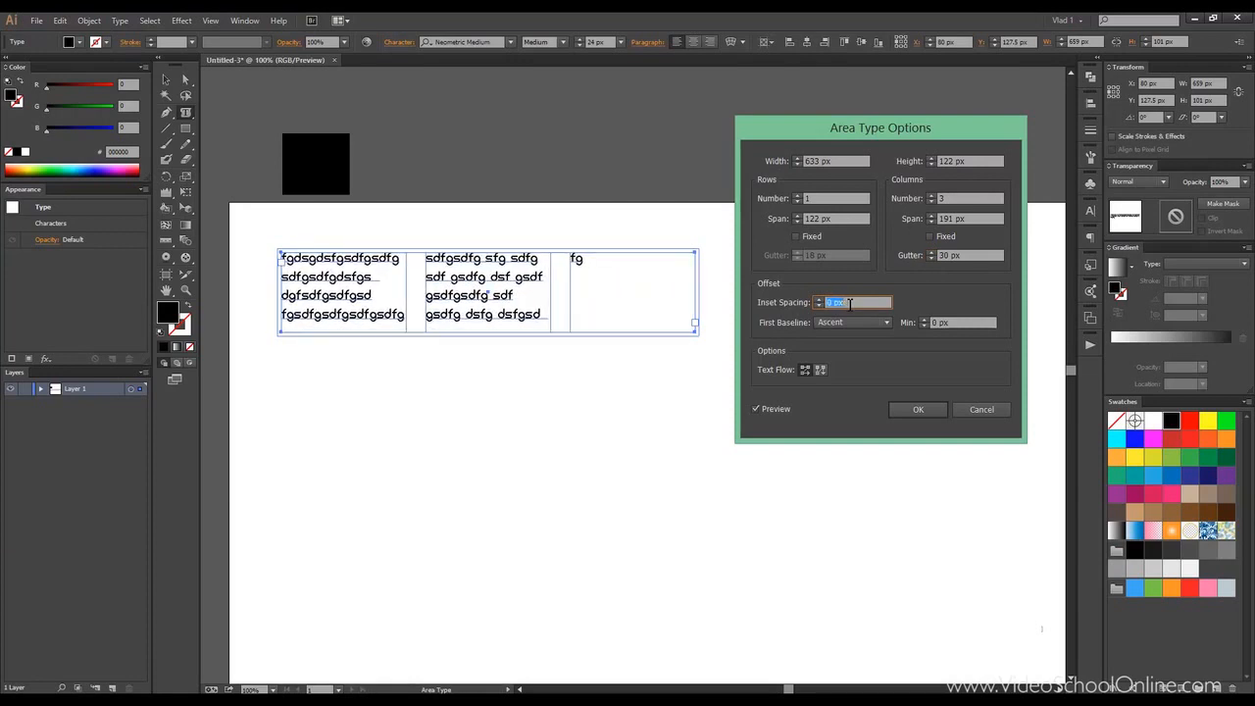
# Try the x Height first baseline on the text frame and set it back to Ascent.
pyautogui.click(850, 323)
pyautogui.click(850, 353)
pyautogui.click(849, 322)
pyautogui.click(852, 377)
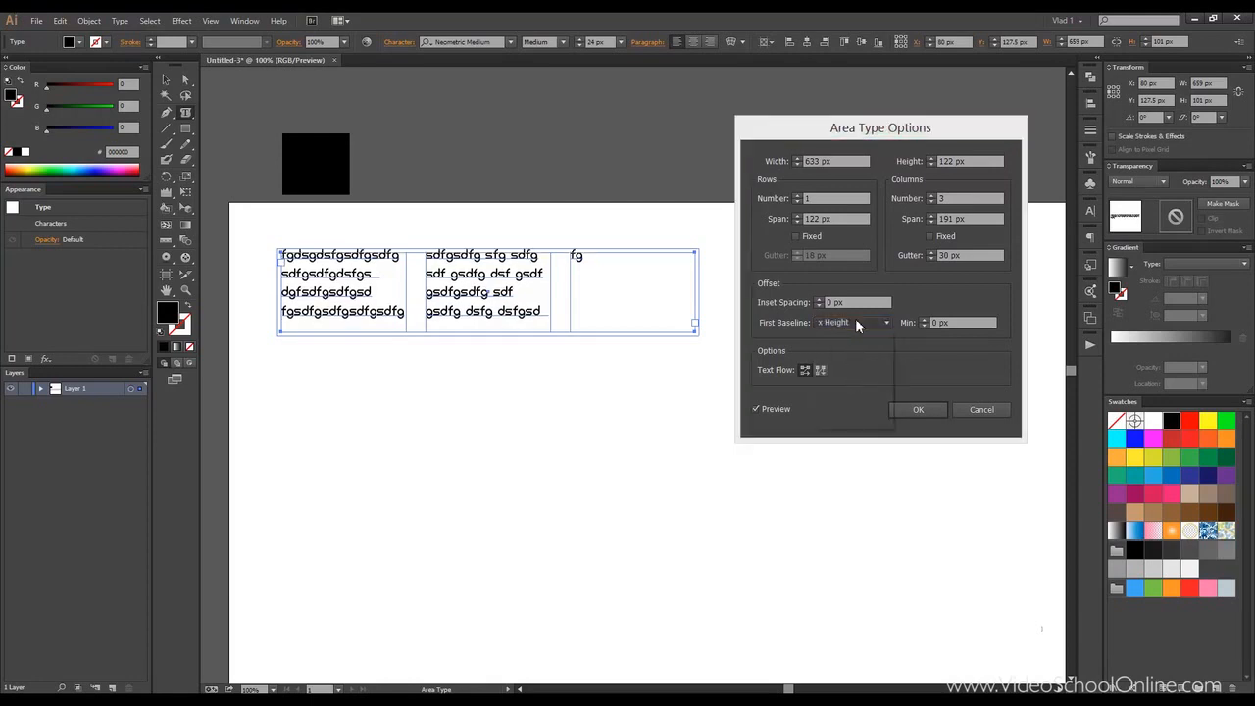
pyautogui.click(855, 320)
pyautogui.click(860, 335)
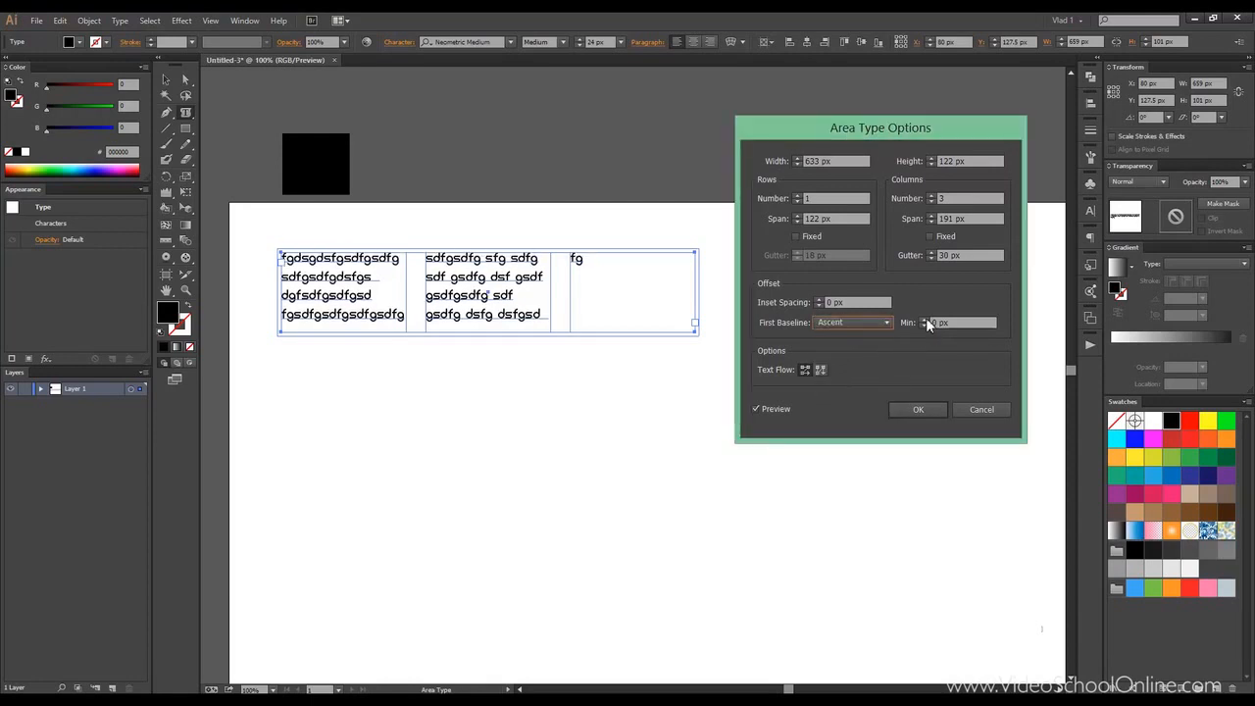
# Switch the text flow to the alternative direction and apply the area type options.
pyautogui.click(821, 370)
pyautogui.click(920, 410)
# Delete the three-column text frame from the artboard.
pyautogui.click(166, 79)
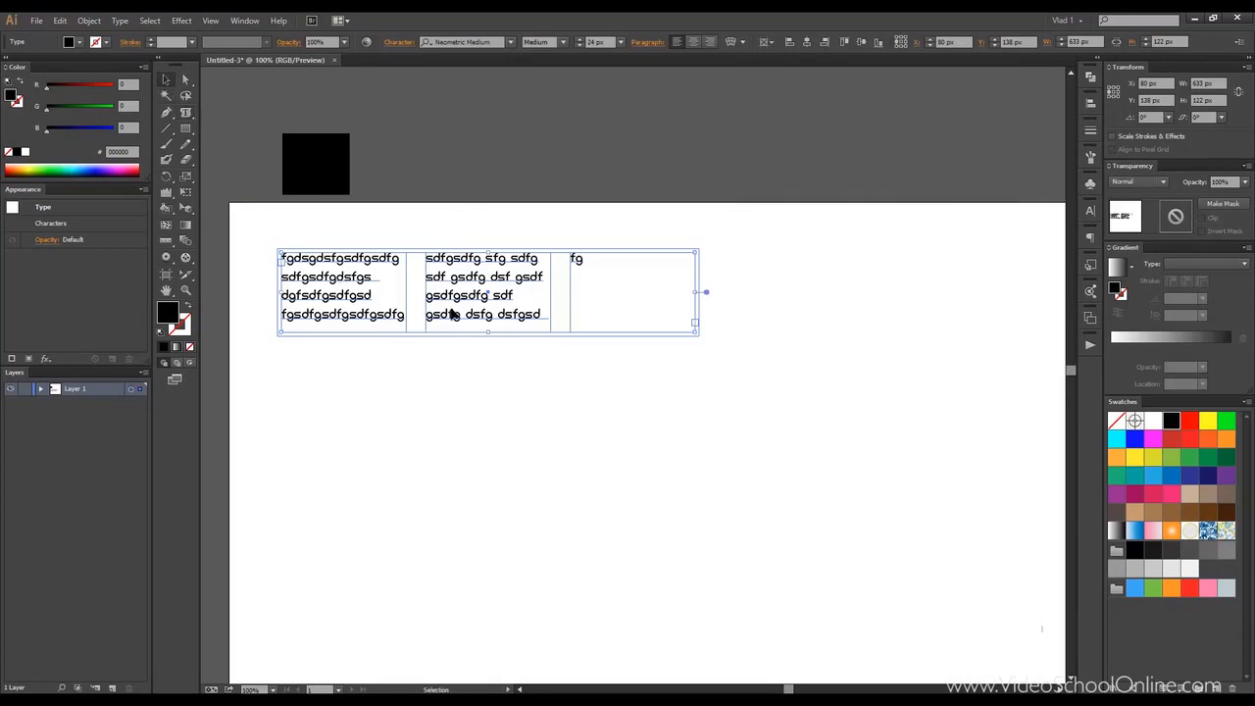
pyautogui.press('Delete')
# Draw a text frame about 357 by 269 px with the Type tool and fill it with "fgsdfgsdgfsdfgsdfgsdf gsdf gsdf gsdfgsd fgdf".
pyautogui.click(186, 114)
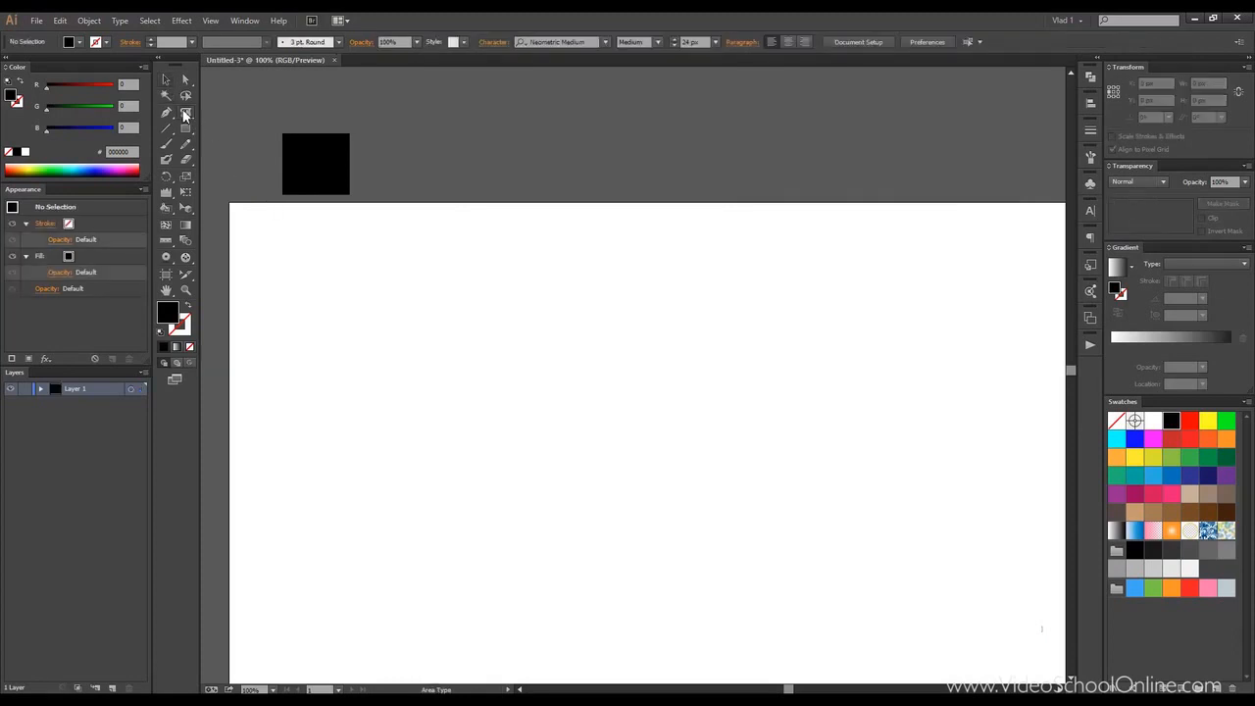
pyautogui.moveTo(186, 114); pyautogui.dragTo(253, 111)
pyautogui.moveTo(311, 271); pyautogui.dragTo(546, 447)
pyautogui.write('fgsdfgsdgfsdfg')
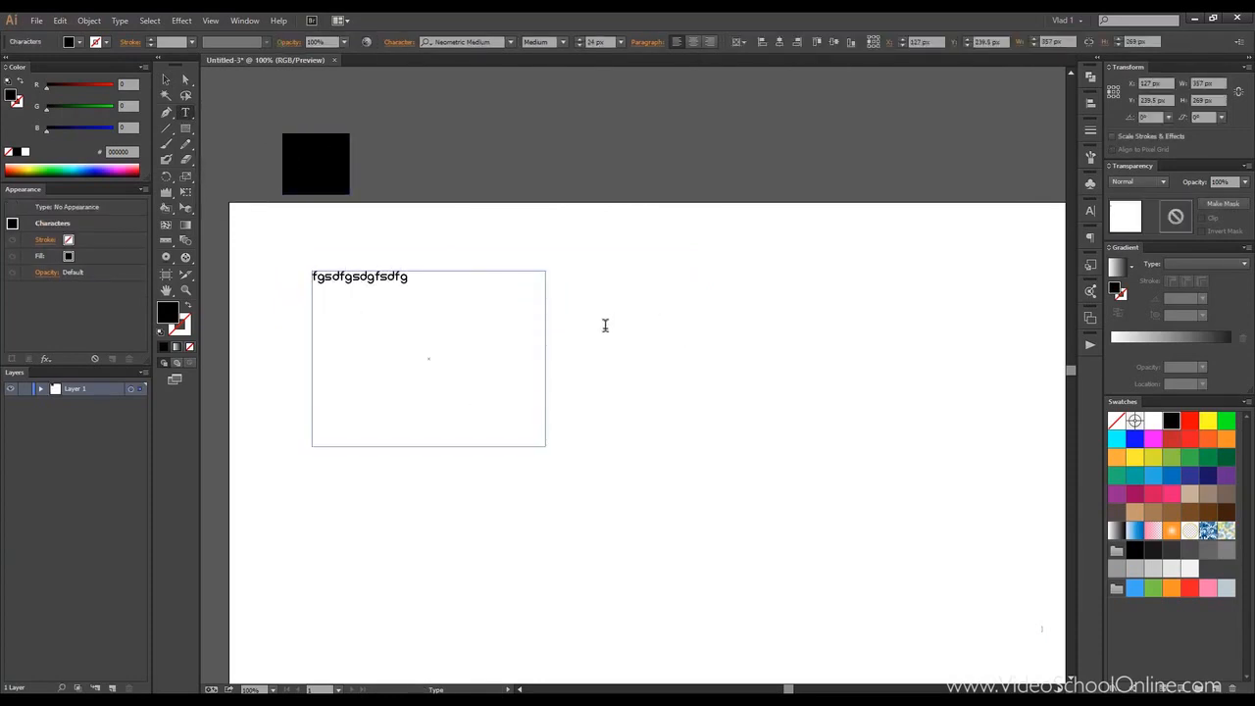
pyautogui.write('sdfgsdf gsdf gsdf gsdfgsd fgdf')
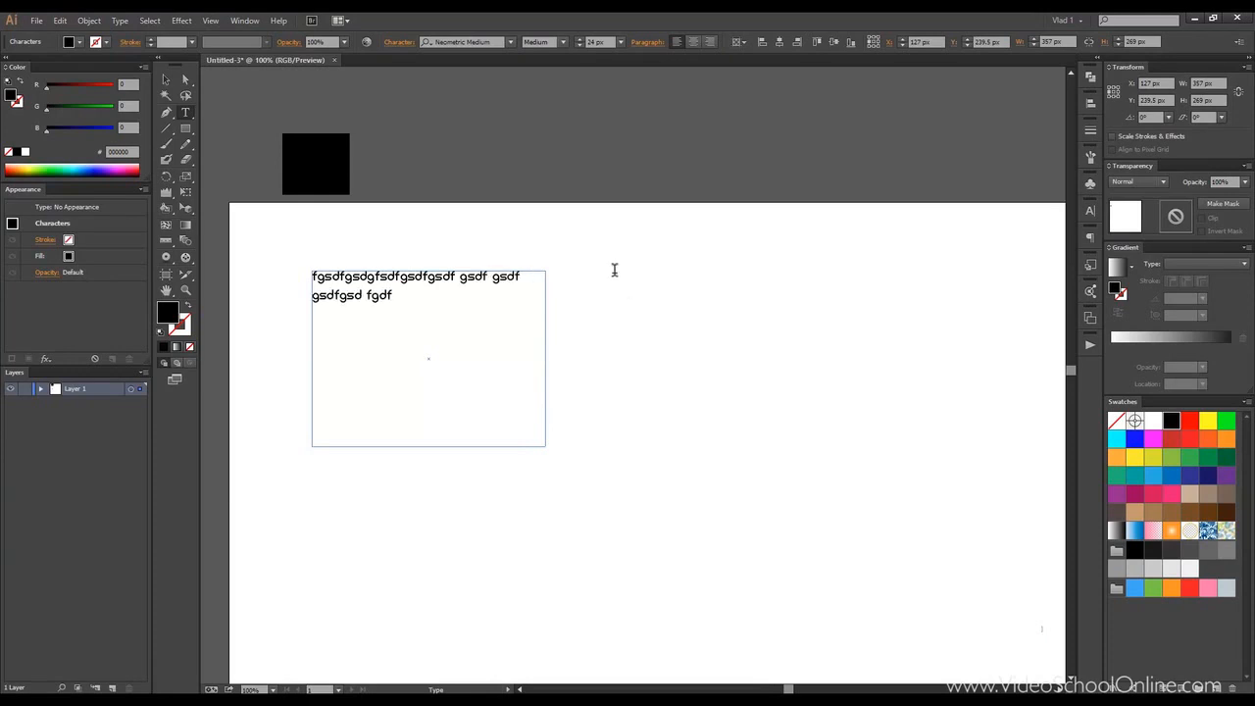
pyautogui.press('Escape')
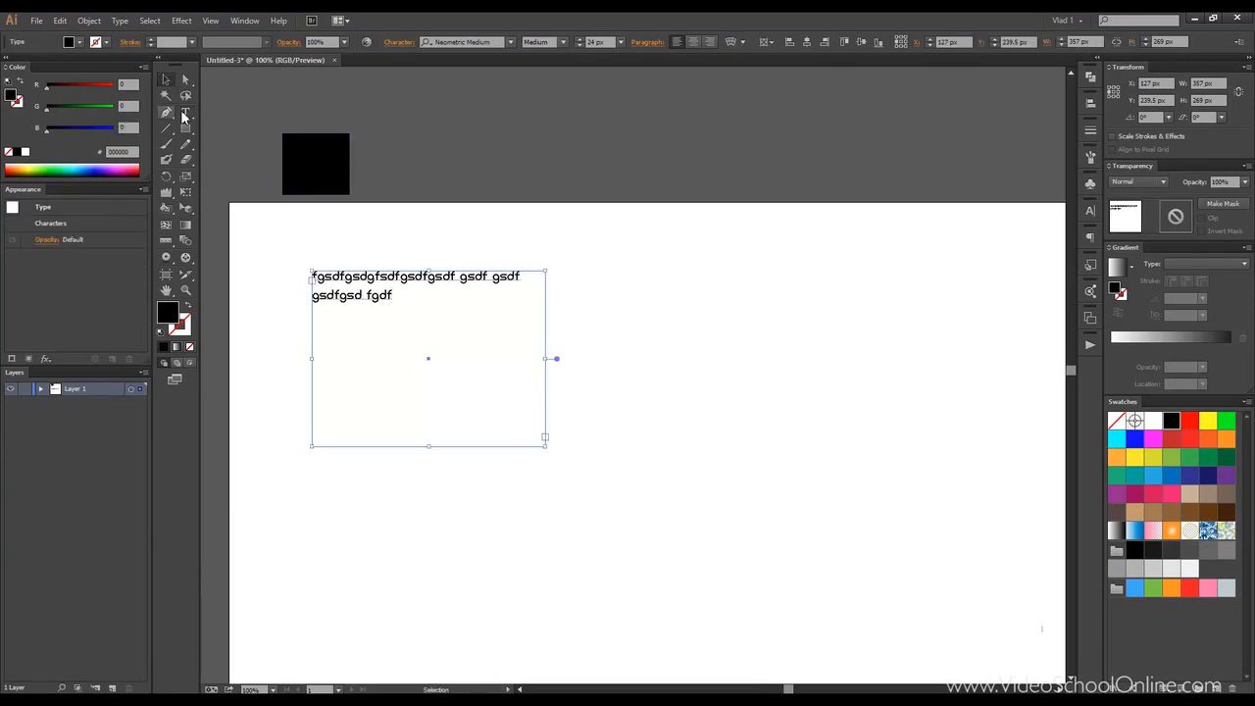
# Draw a second text frame about 411 px wide beside the first and fill it with two lines of filler text starting "sdgsdf gsdf gsdfg".
pyautogui.moveTo(604, 270); pyautogui.dragTo(873, 421)
pyautogui.write('sdgsdf gsdf gsdfg sdfgsdfgsdfg')
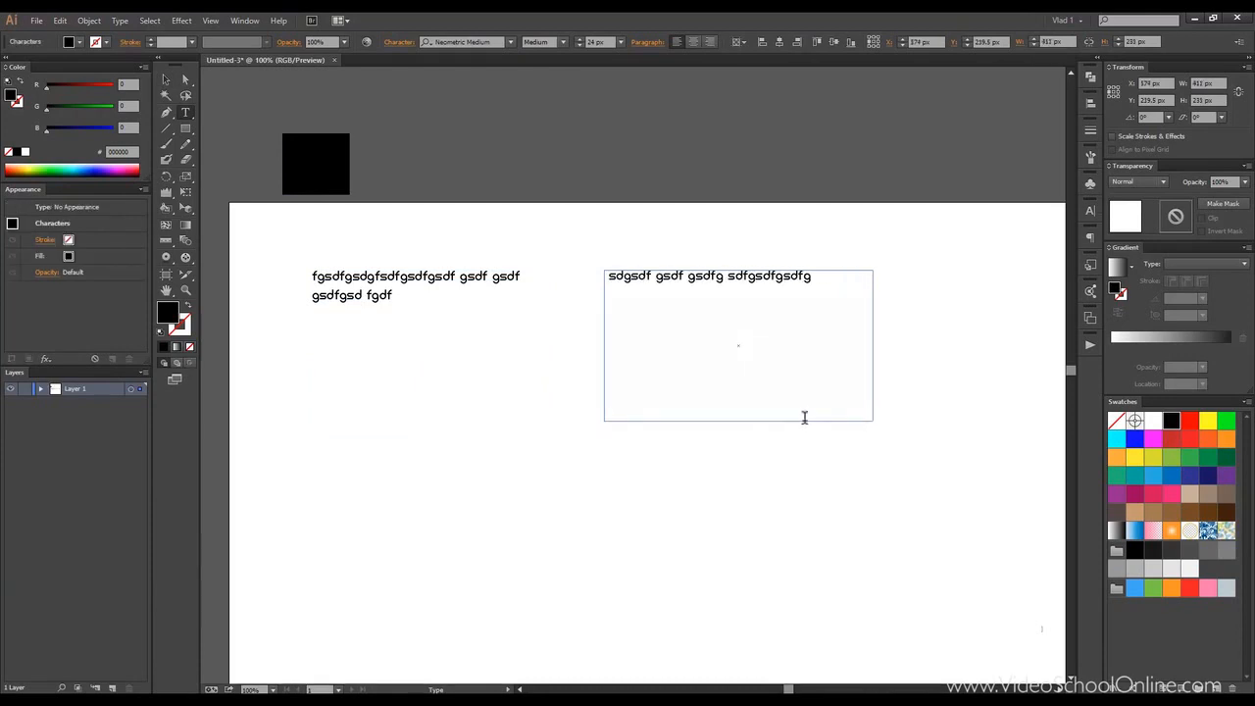
pyautogui.write('sdfgdsf gsdfg sdf gdsf gsdfgdsfgsdfgsd')
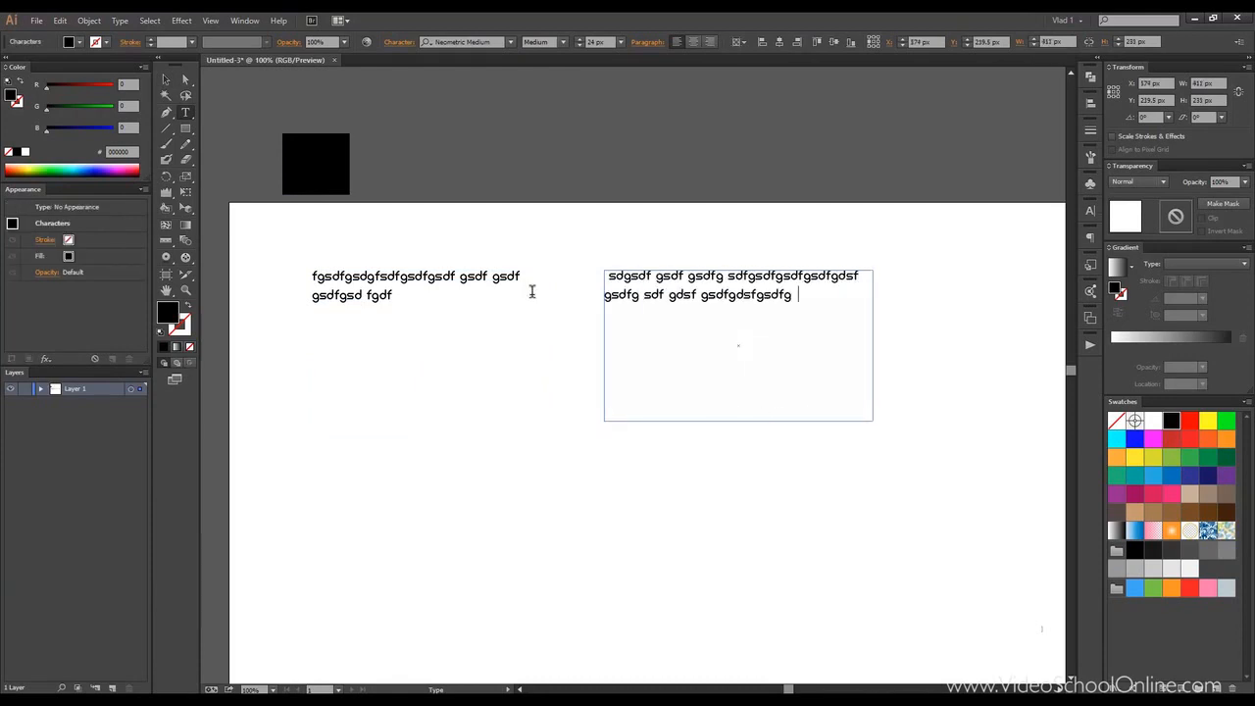
# Shorten the second text frame to about 62 px high so it fits its two lines.
pyautogui.click(165, 81)
pyautogui.moveTo(874, 418); pyautogui.dragTo(873, 311)
pyautogui.click(569, 299)
# Resize the first text frame to about 382 by 53 px.
pyautogui.click(420, 288)
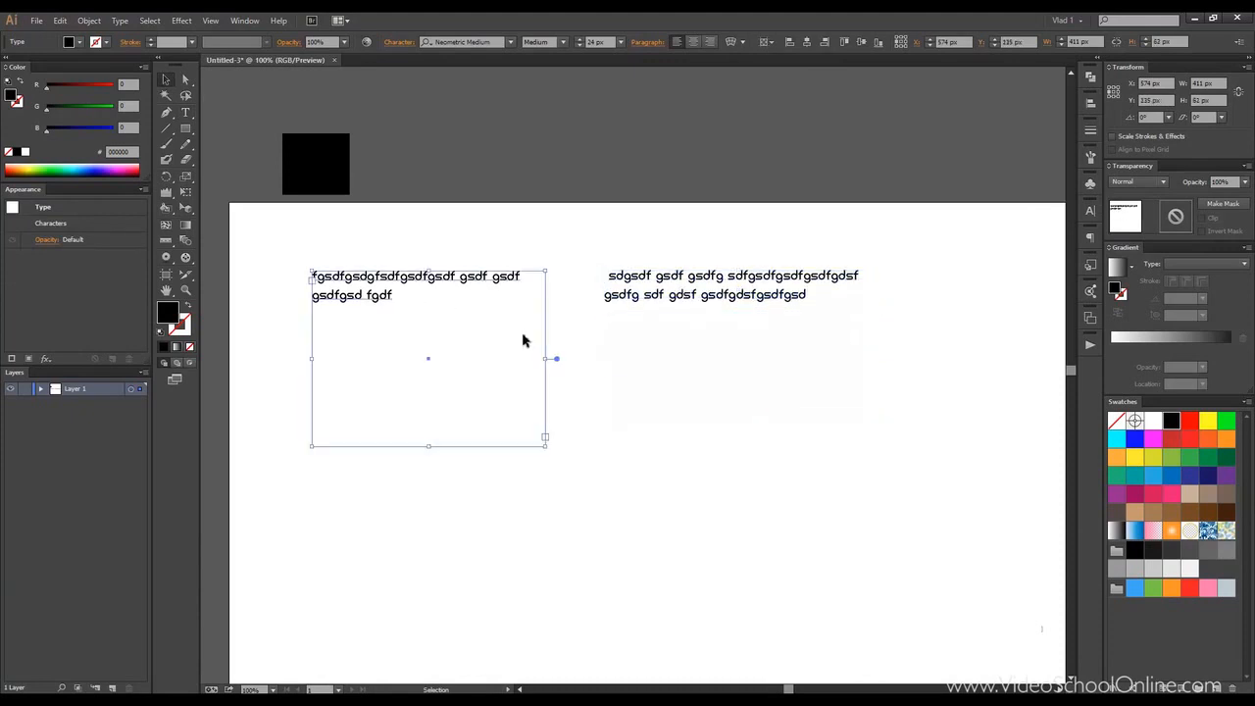
pyautogui.moveTo(547, 447); pyautogui.dragTo(562, 310)
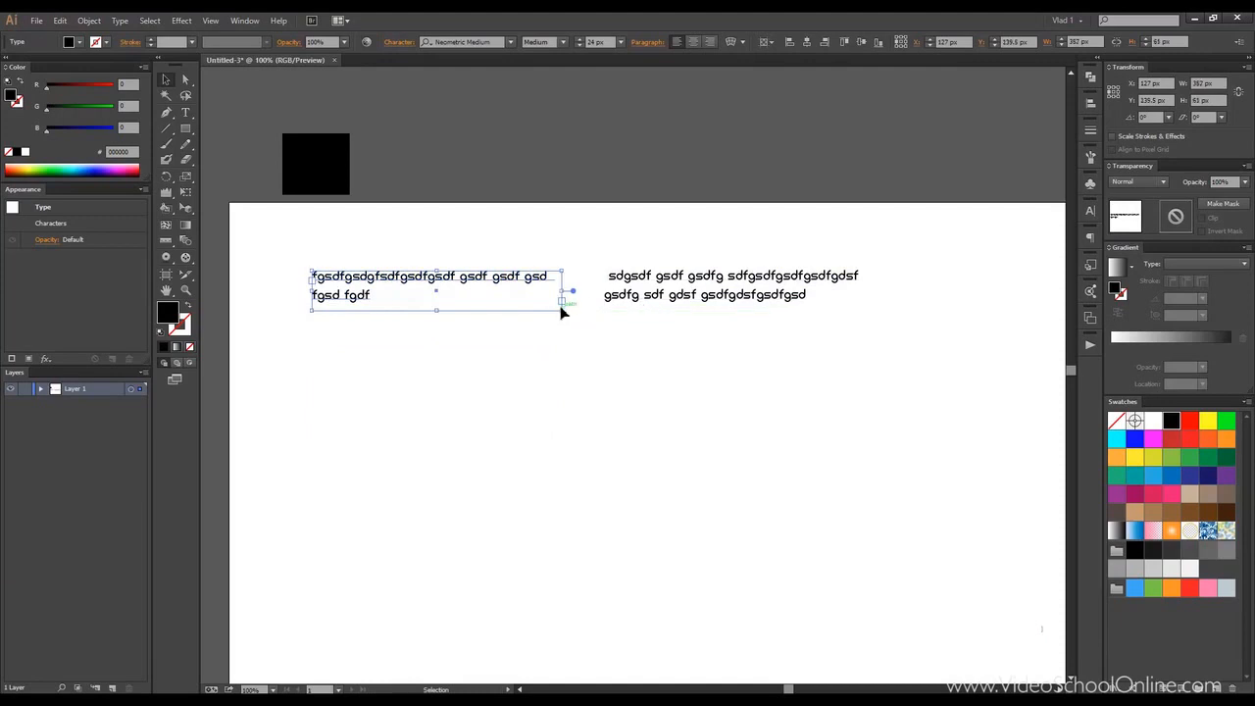
pyautogui.moveTo(564, 311); pyautogui.dragTo(562, 304)
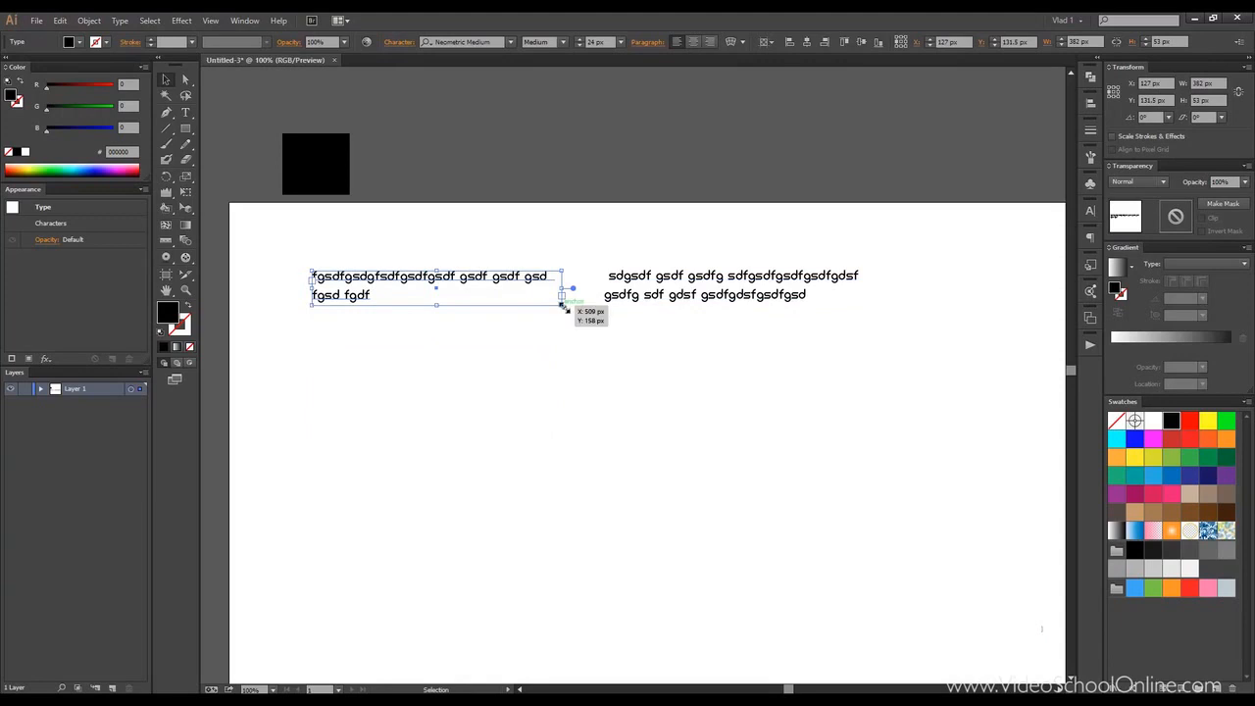
# Try pulling the first text frame's edge toward the second frame and undo the change.
pyautogui.moveTo(563, 298); pyautogui.dragTo(582, 298)
pyautogui.hotkey('ctrl', 'z')
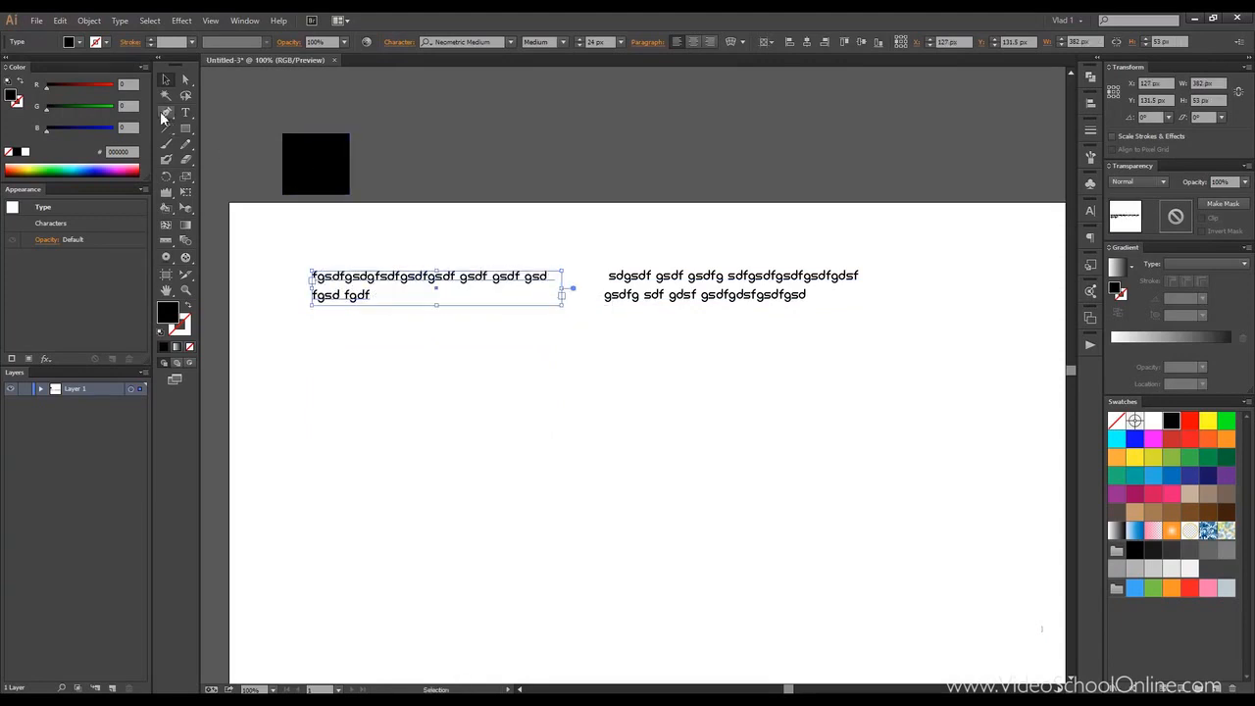
pyautogui.moveTo(185, 112); pyautogui.dragTo(250, 127)
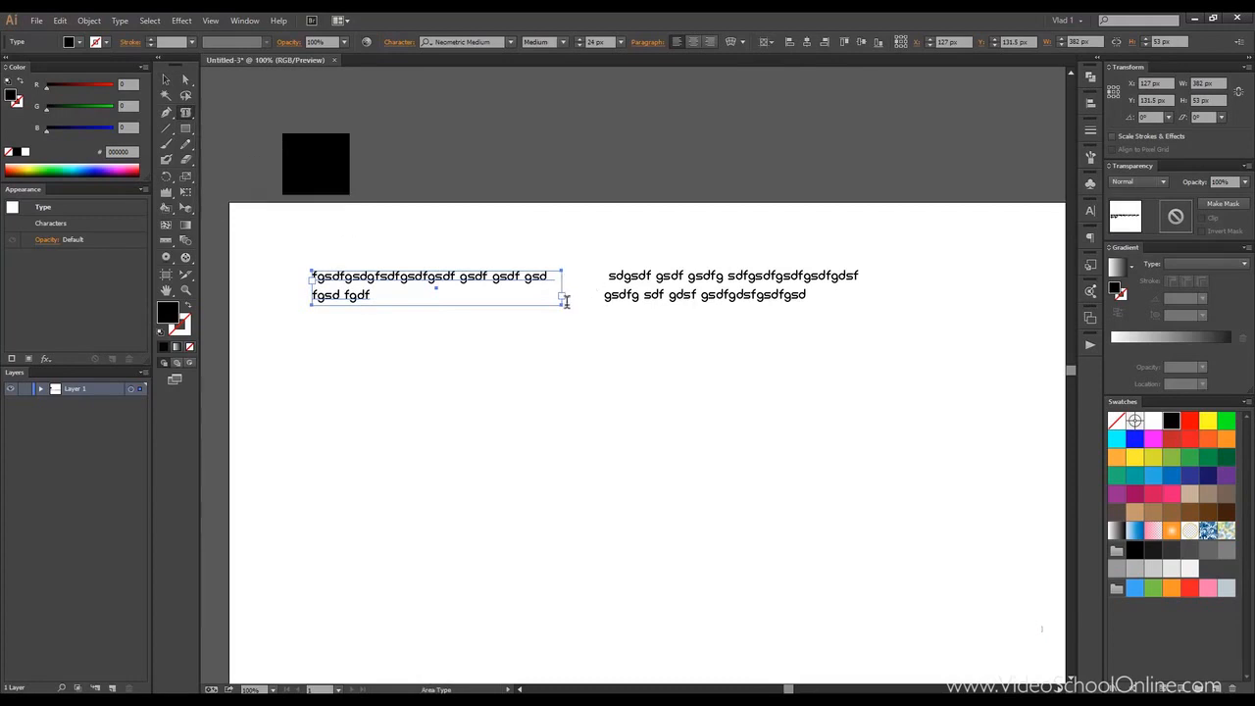
# Resize both text frames together to about 686 px overall width and 53 px height, and select the second frame alone.
pyautogui.click(166, 79)
pyautogui.moveTo(359, 246); pyautogui.dragTo(734, 333)
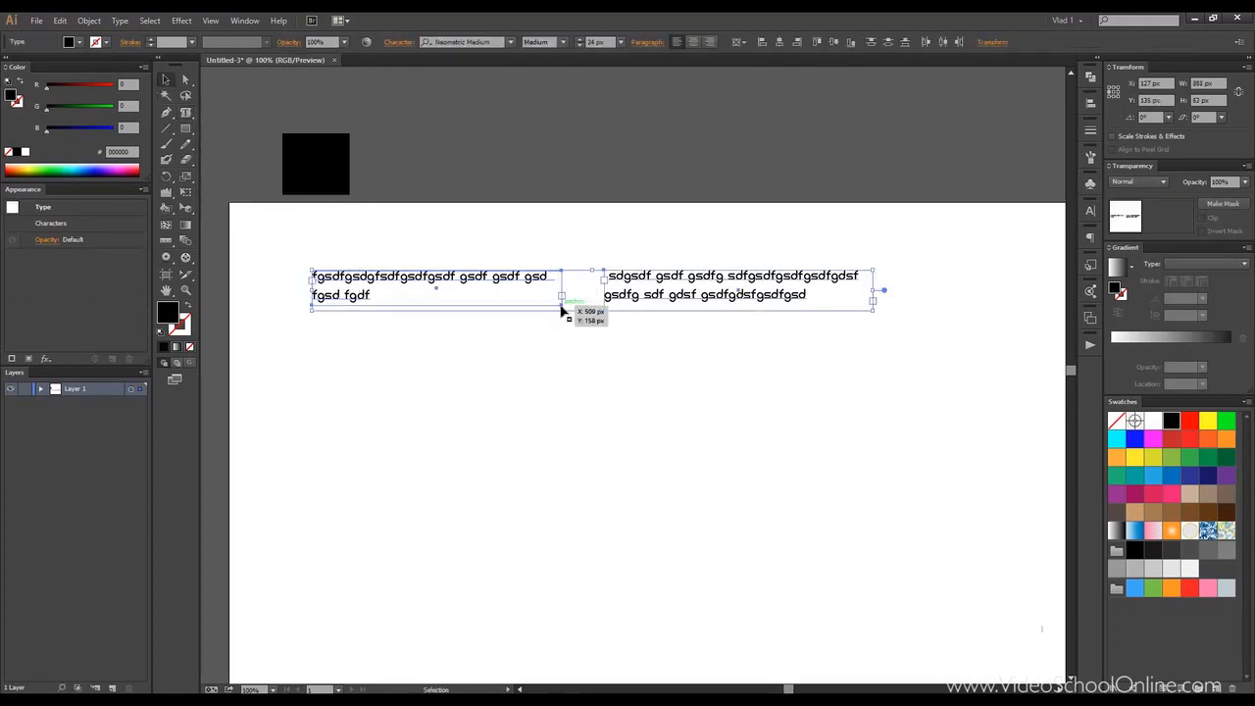
pyautogui.moveTo(596, 312); pyautogui.dragTo(596, 305)
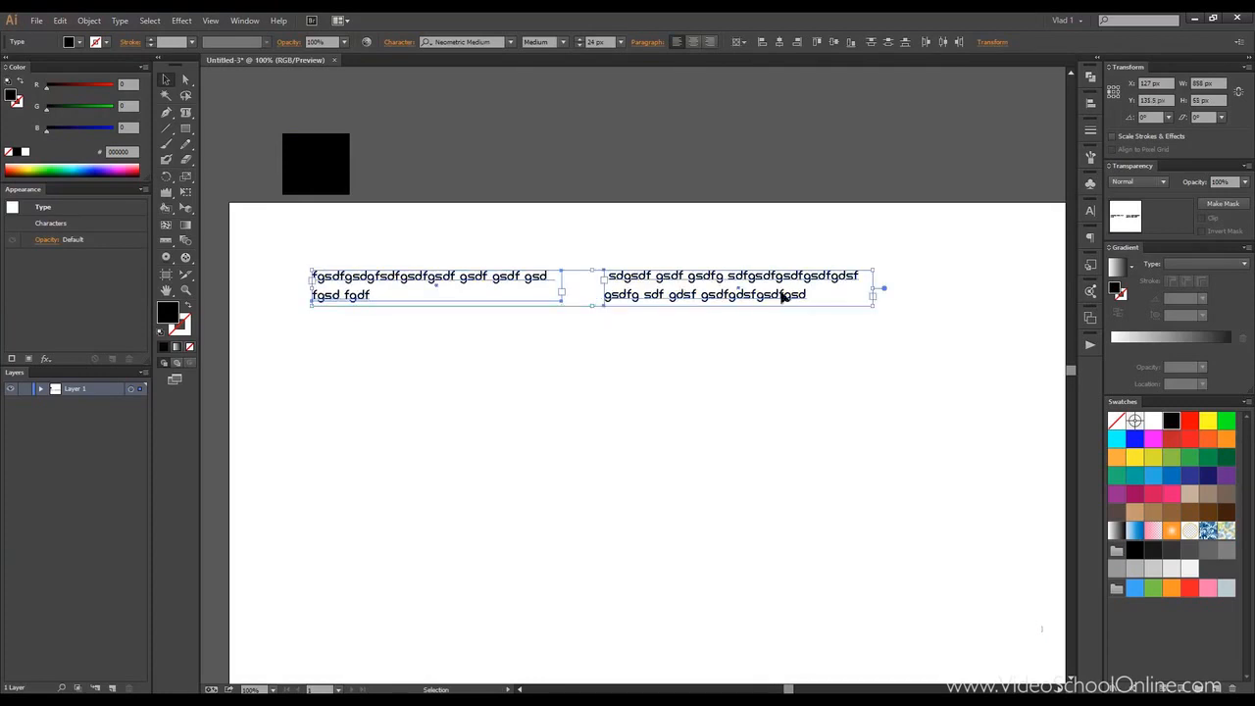
pyautogui.moveTo(861, 290); pyautogui.dragTo(776, 279)
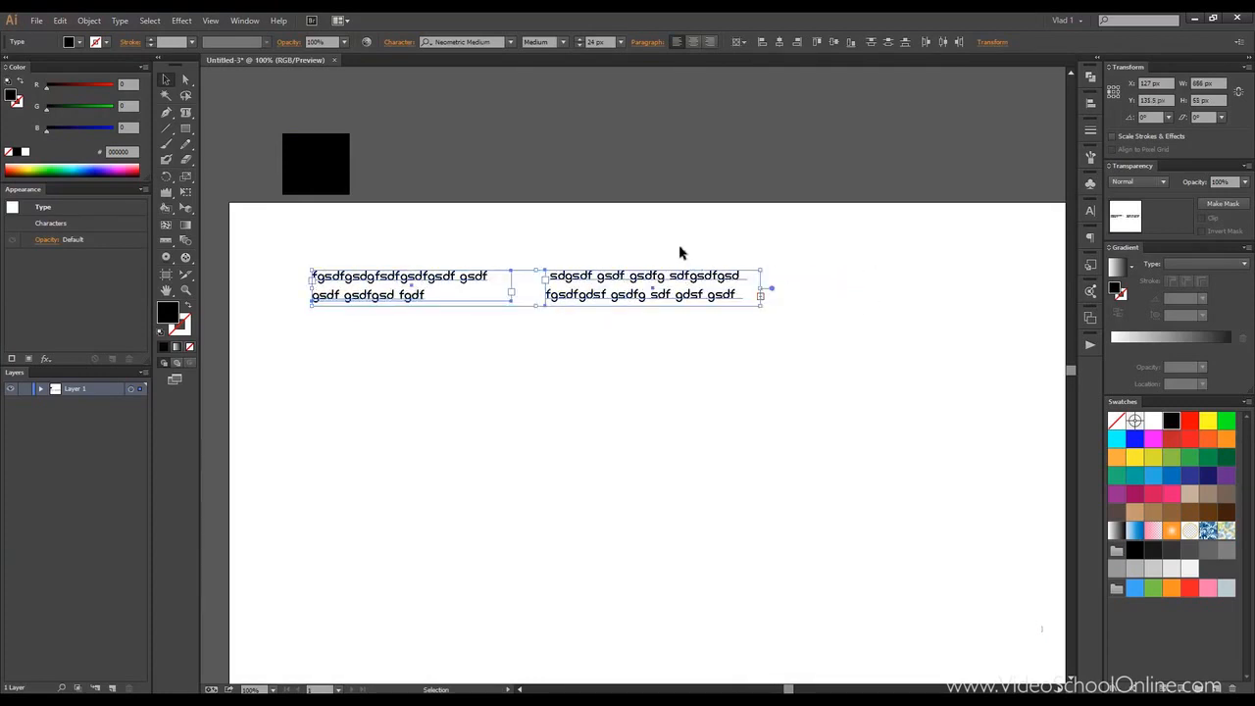
pyautogui.click(445, 241)
pyautogui.click(761, 299)
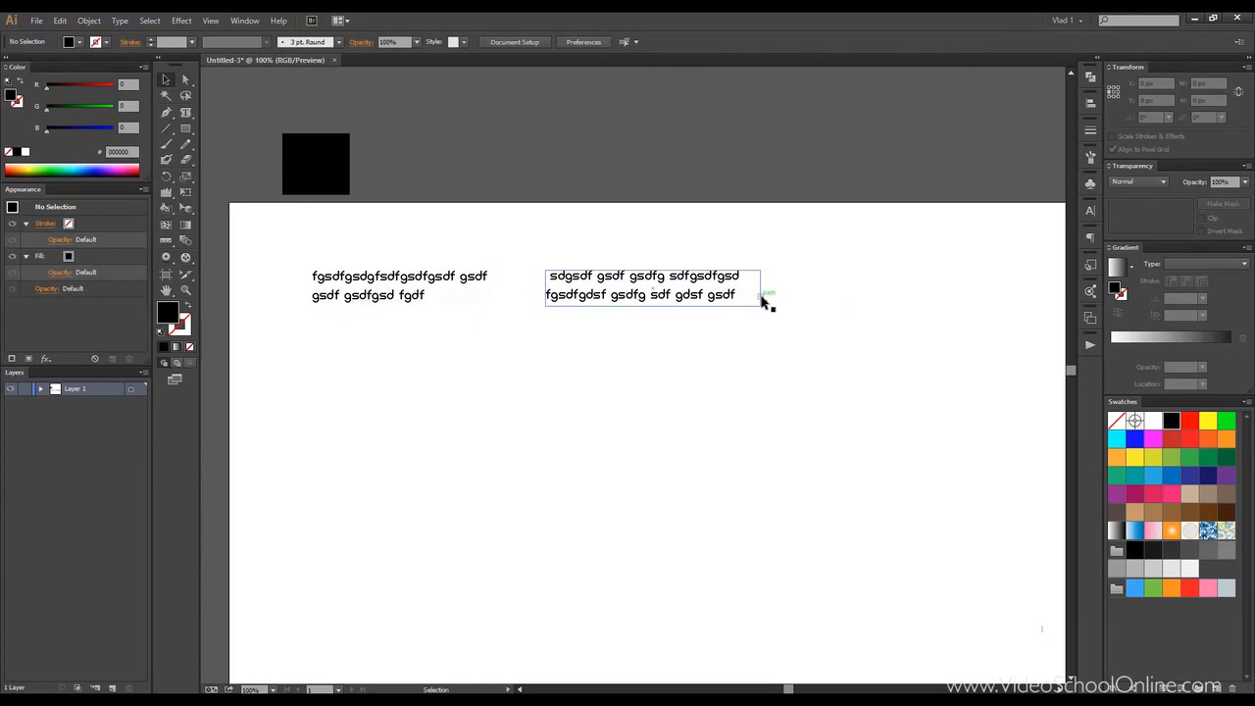
# Draw an open wavy path about 982 px wide below the text frames with the Pen tool and swap its fill and stroke.
pyautogui.click(189, 114)
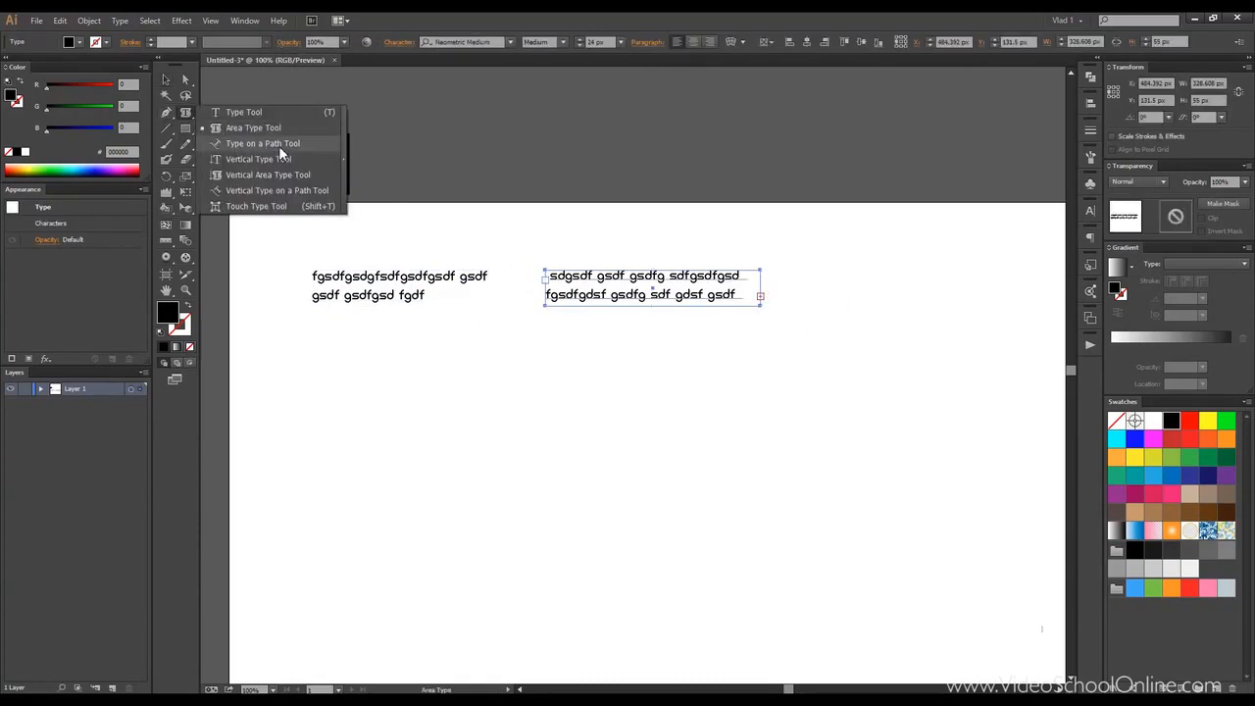
pyautogui.click(165, 112)
pyautogui.click(325, 432)
pyautogui.moveTo(550, 359); pyautogui.dragTo(686, 365)
pyautogui.moveTo(795, 466); pyautogui.dragTo(819, 459)
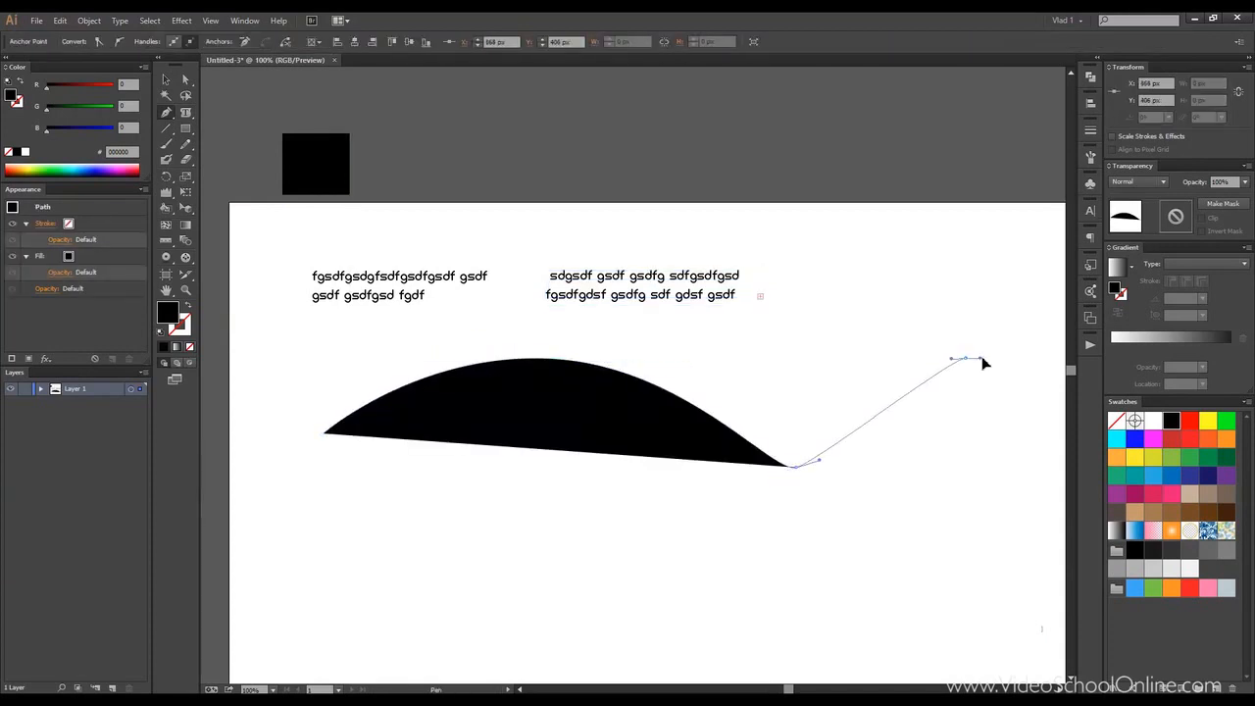
pyautogui.moveTo(961, 359); pyautogui.dragTo(982, 358)
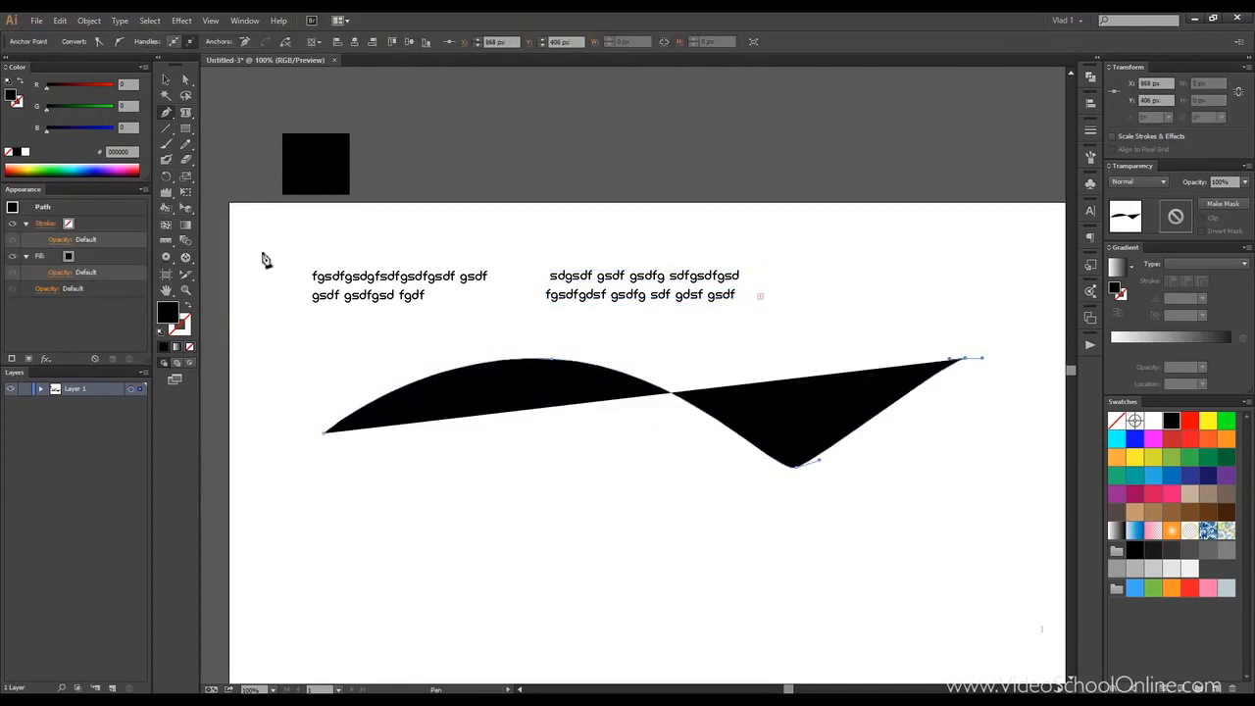
pyautogui.click(188, 307)
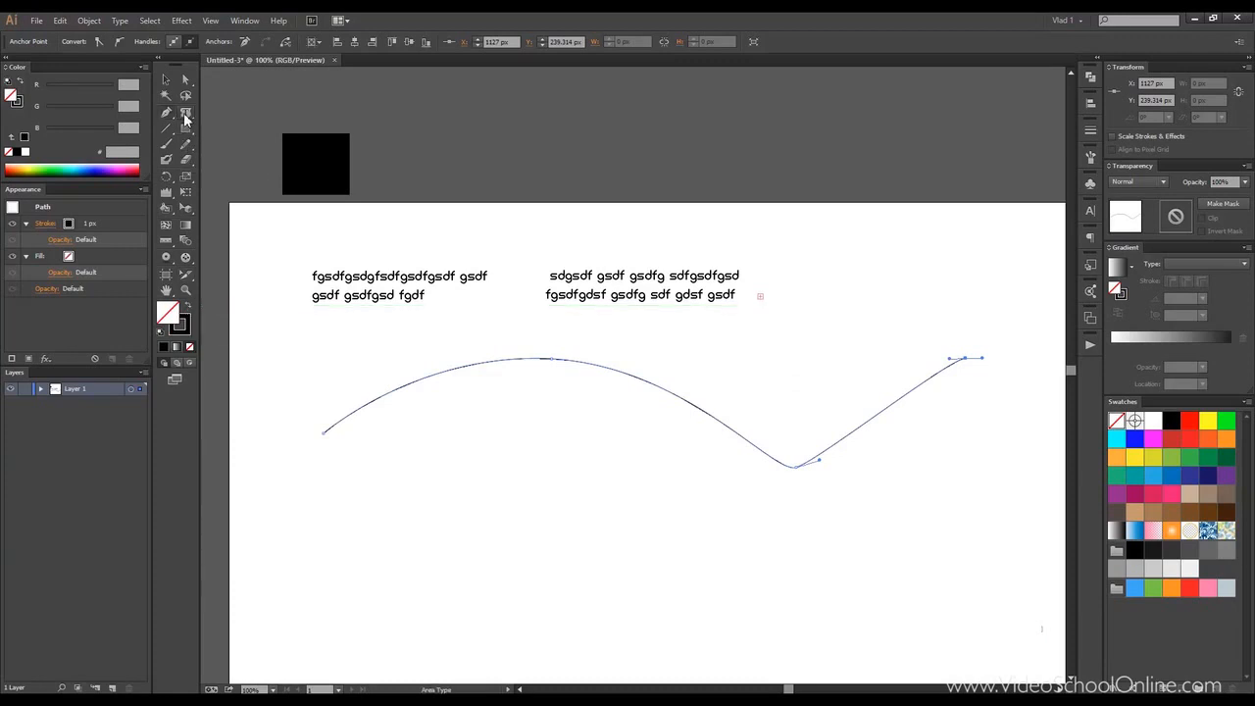
# Add the text "Lesson 23 goes on" along the wavy path with the Type on a Path tool.
pyautogui.click(186, 112)
pyautogui.click(241, 150)
pyautogui.click(328, 427)
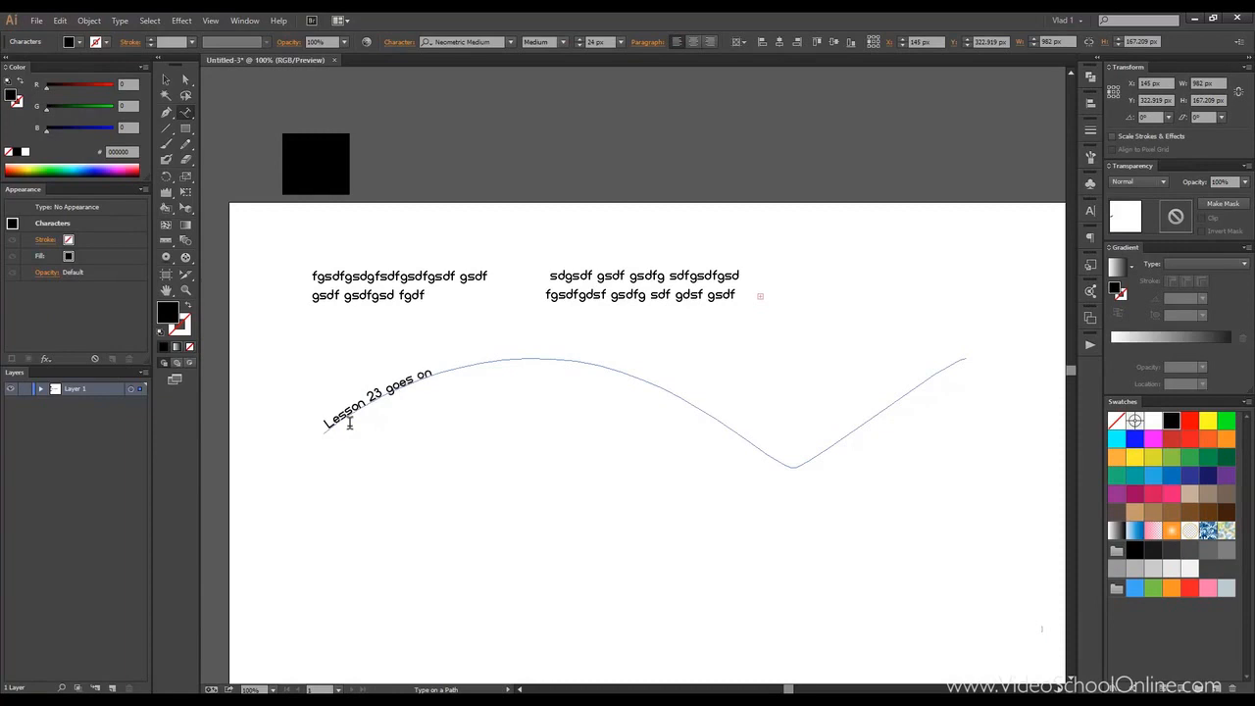
pyautogui.click(164, 81)
# Preview the 3D Ribbon and Gravity effects on the path text, and set its effect to Skew.
pyautogui.click(189, 112)
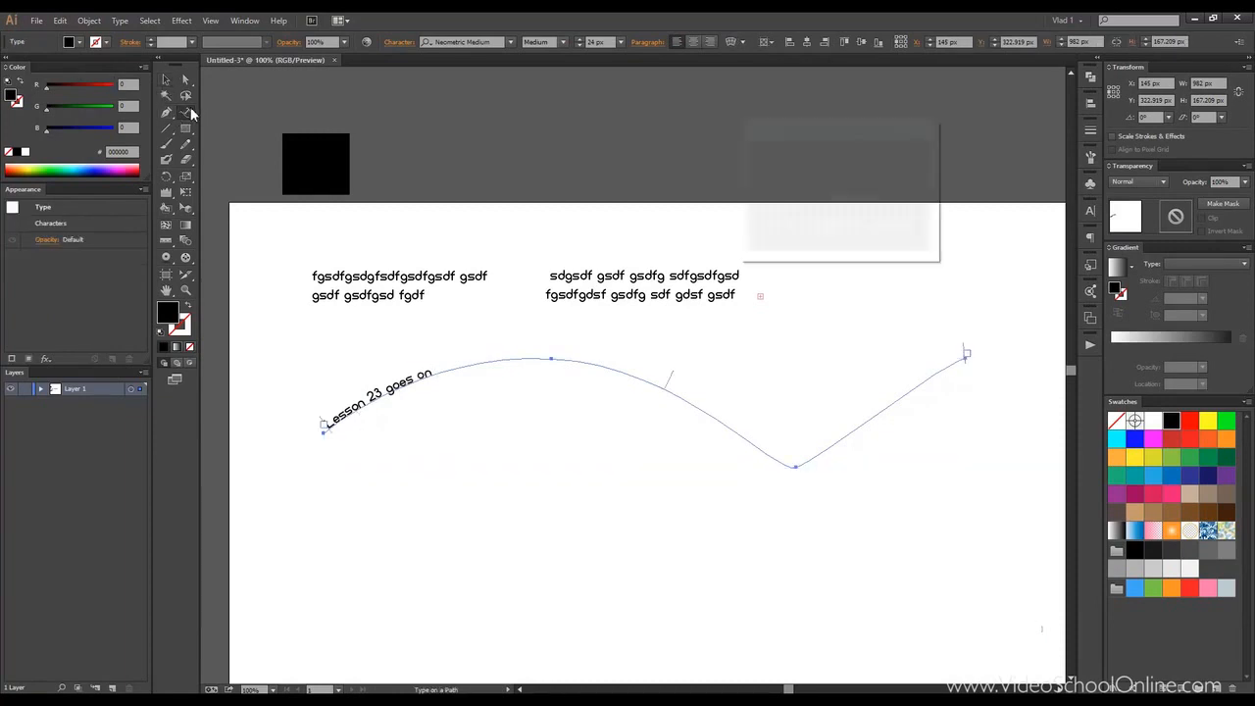
pyautogui.doubleClick(188, 111)
pyautogui.moveTo(846, 131); pyautogui.dragTo(702, 147)
pyautogui.click(710, 175)
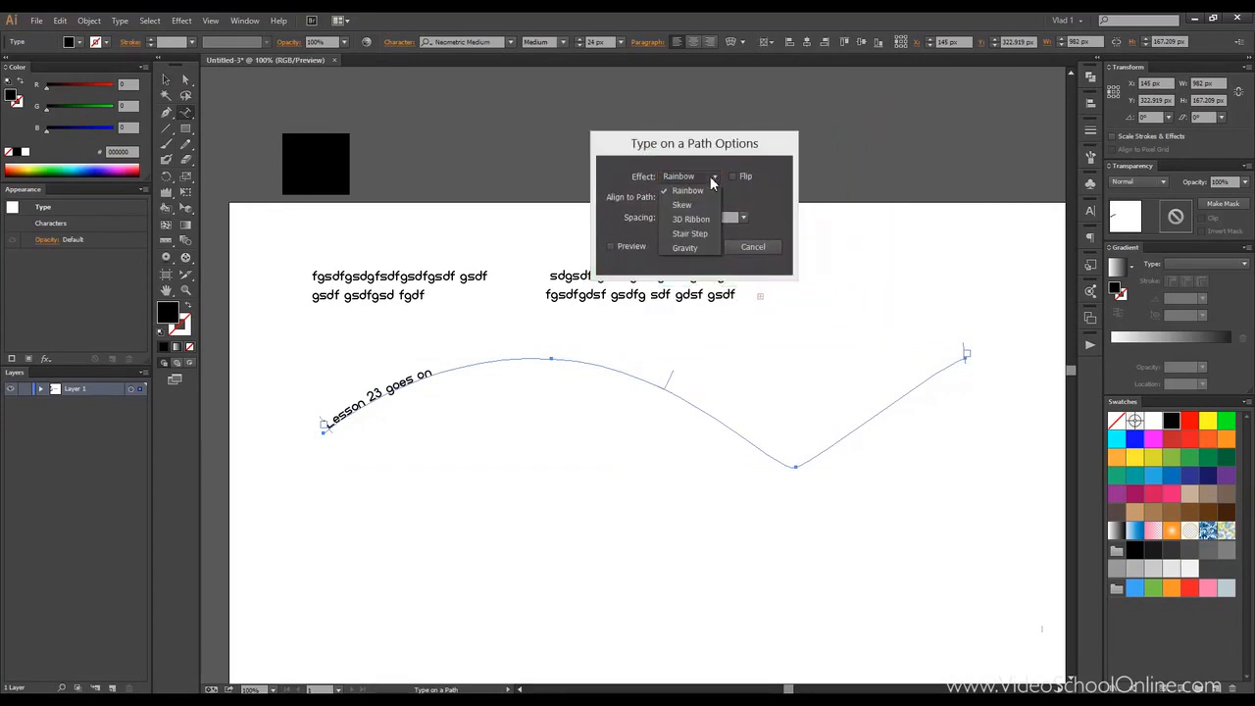
pyautogui.click(714, 214)
pyautogui.click(611, 246)
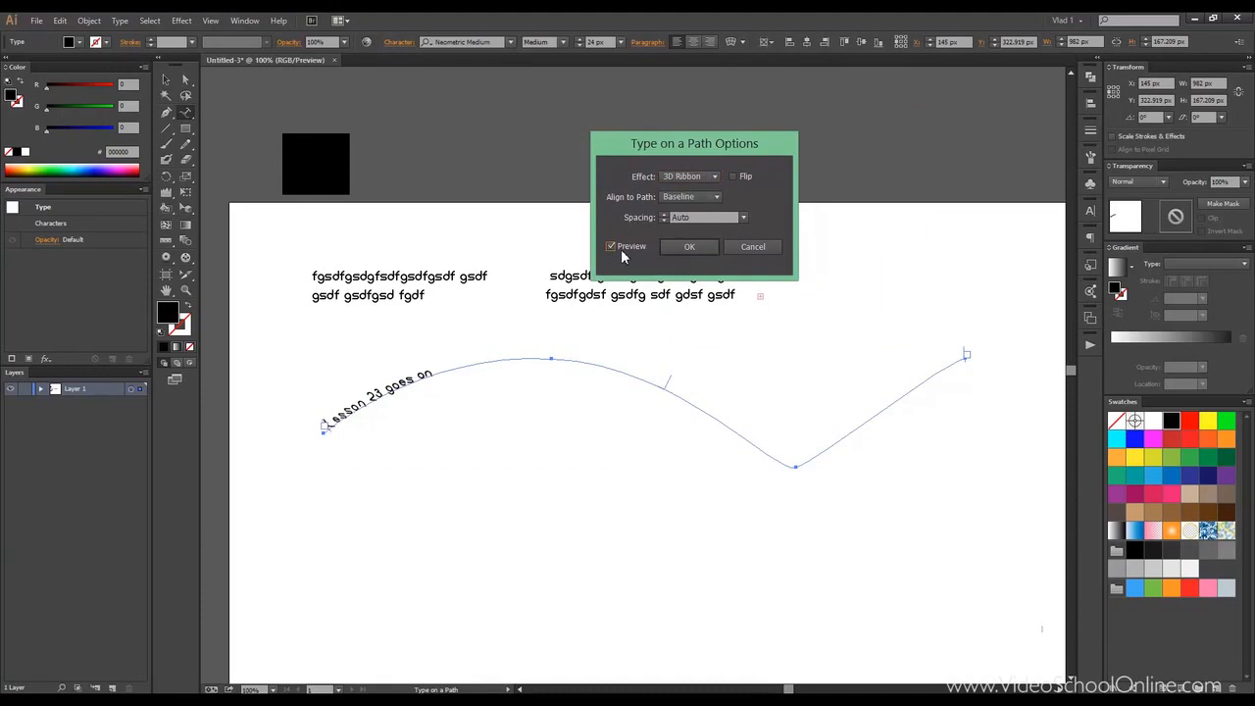
pyautogui.scroll(-2, 686, 182)
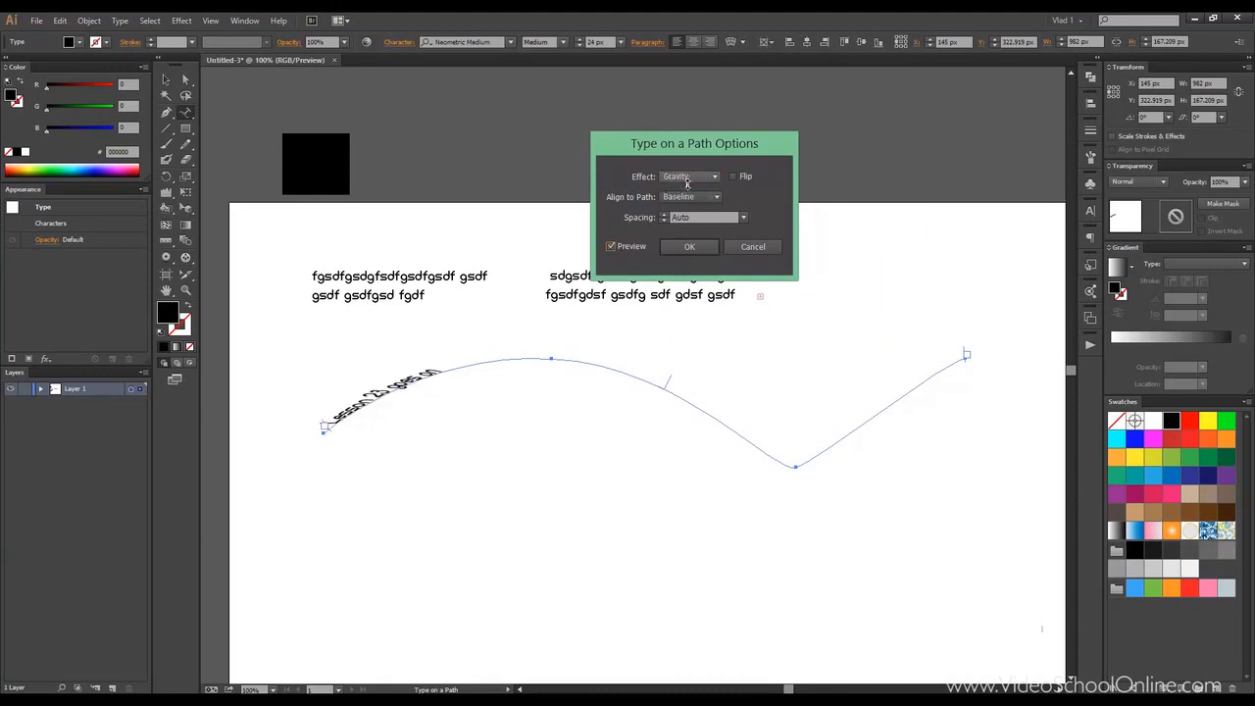
pyautogui.scroll(3, 686, 183)
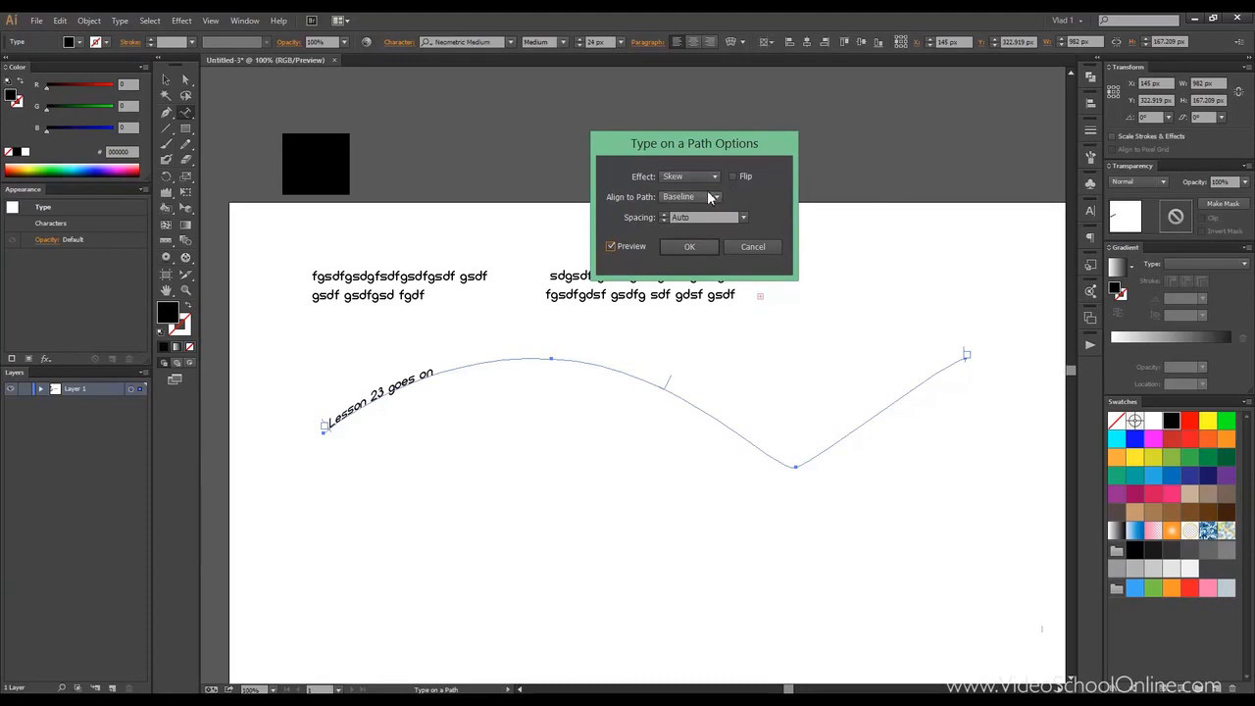
# Try the Ascender, Descender and Center path alignments for the text and set it back to Baseline.
pyautogui.click(710, 197)
pyautogui.click(711, 213)
pyautogui.click(699, 202)
pyautogui.click(700, 224)
pyautogui.click(702, 198)
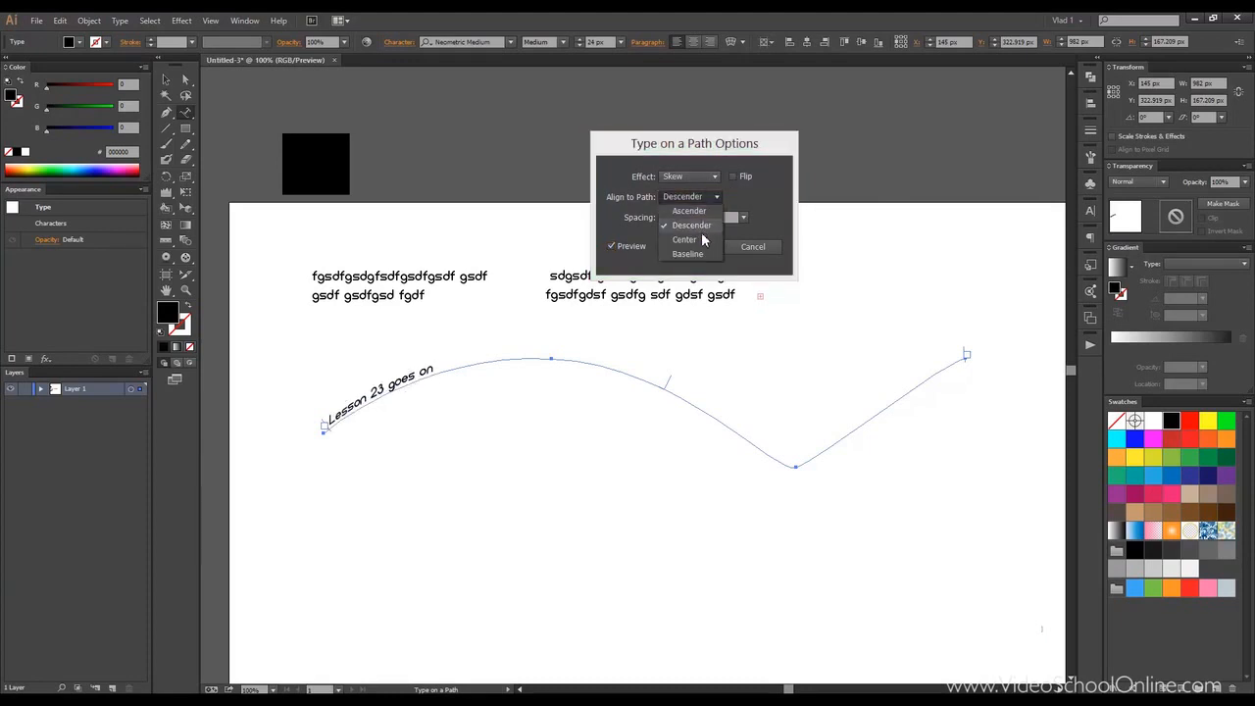
pyautogui.click(701, 239)
pyautogui.click(702, 199)
pyautogui.click(700, 252)
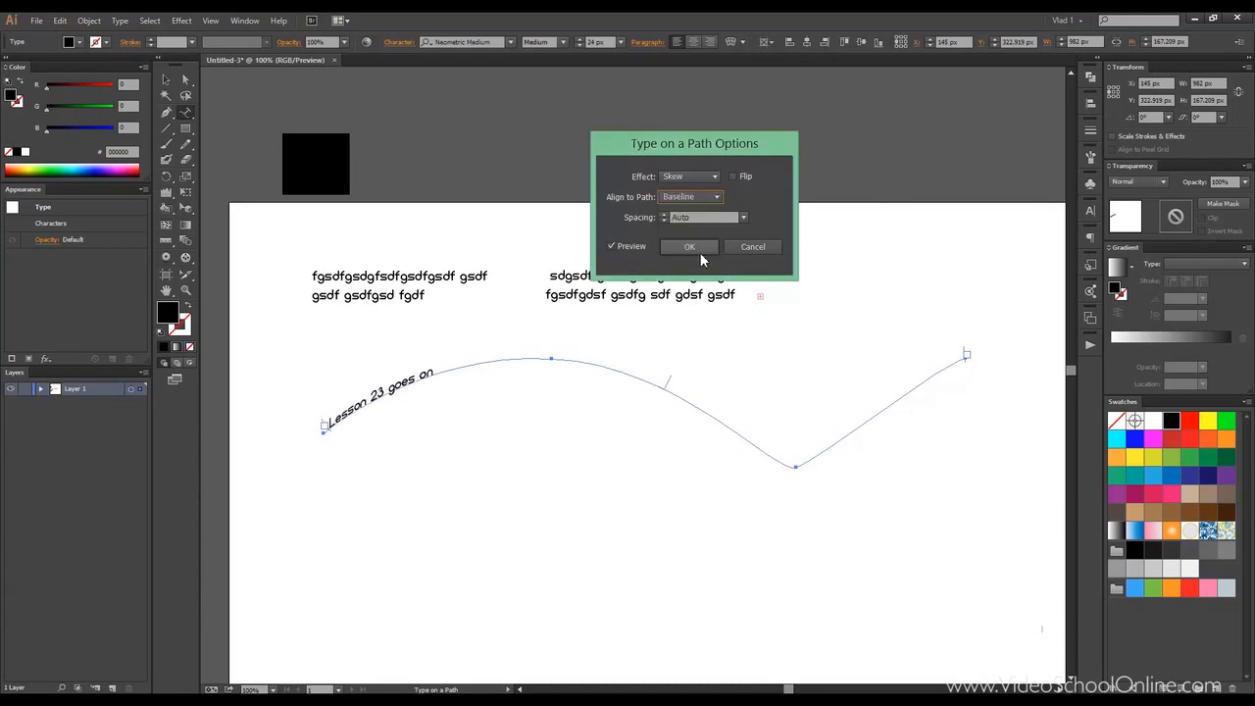
# Keep the path text's spacing at Auto and apply the type on a path options.
pyautogui.click(336, 425)
pyautogui.click(744, 217)
pyautogui.click(744, 216)
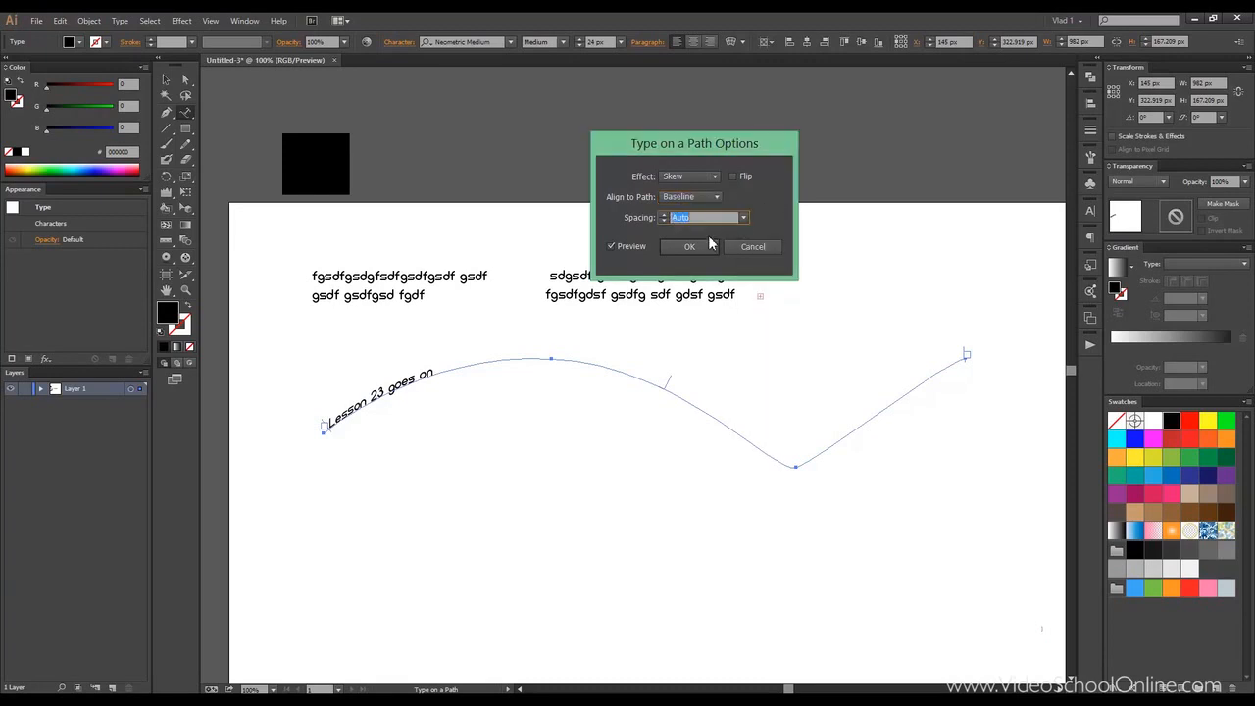
pyautogui.click(689, 246)
pyautogui.click(166, 79)
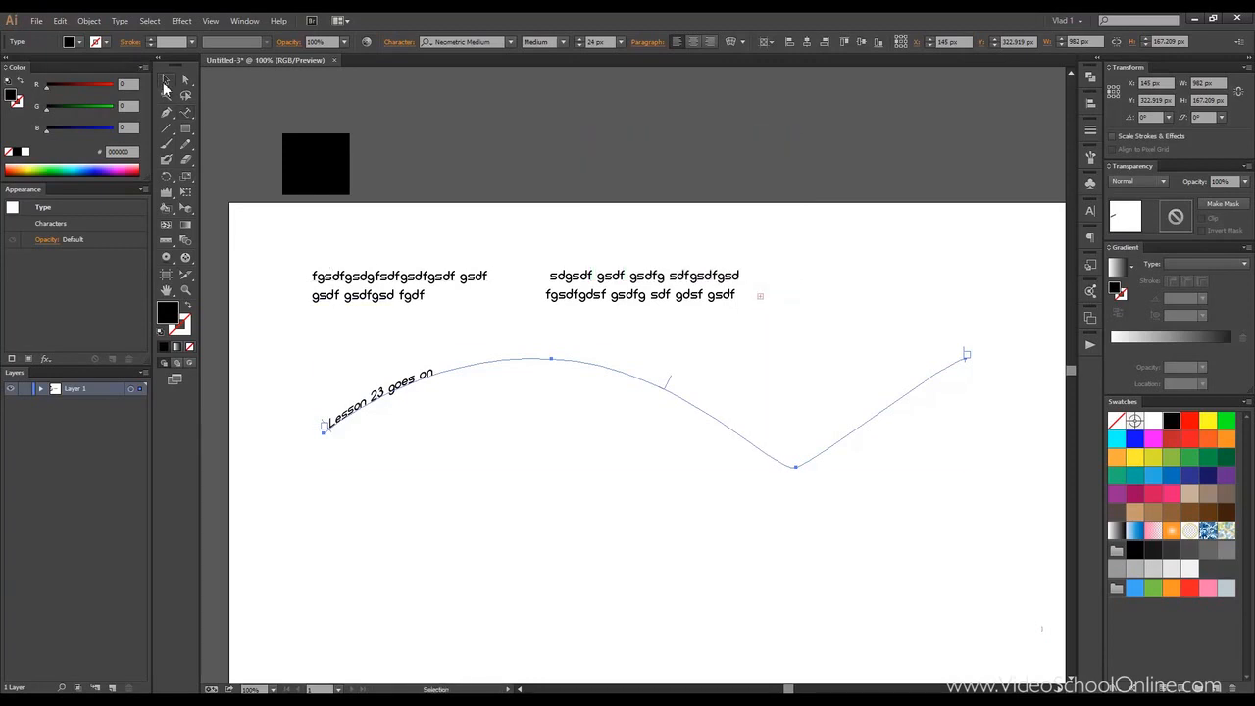
# Delete the text on the wavy path and add the vertical point text "xvcvxcvxcvxcvx" with the Vertical Type tool.
pyautogui.press('Delete')
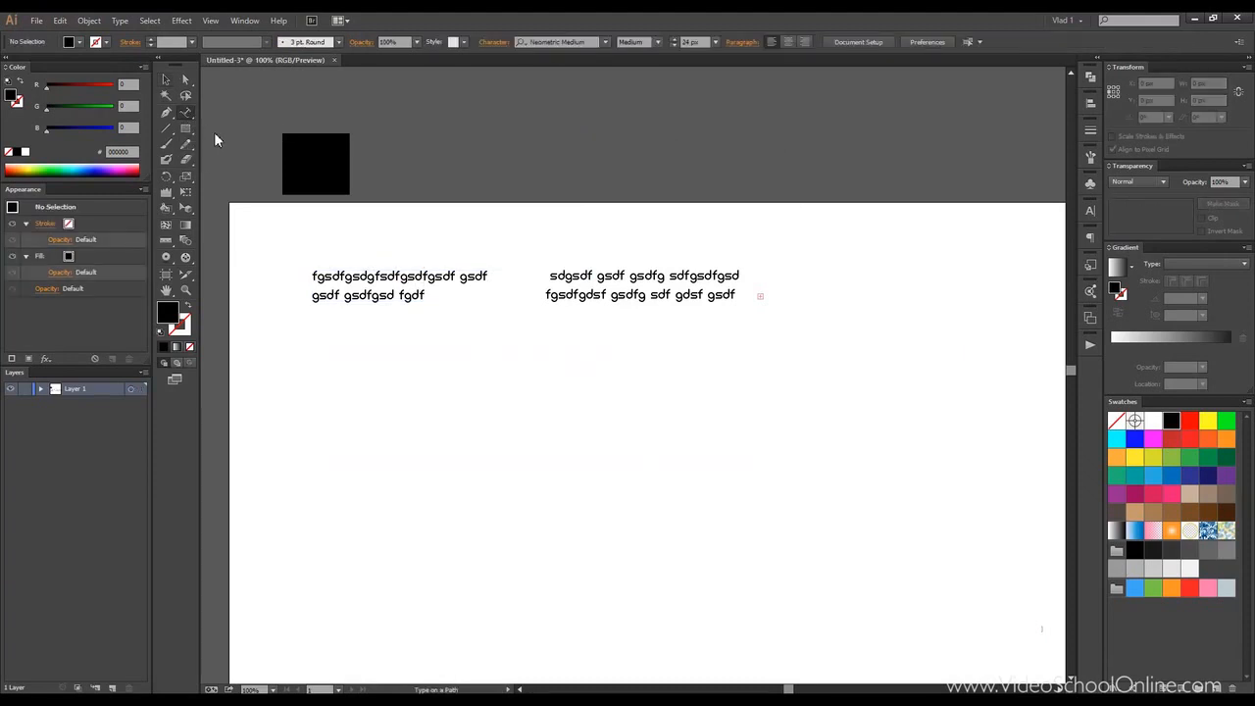
pyautogui.click(188, 115)
pyautogui.click(283, 160)
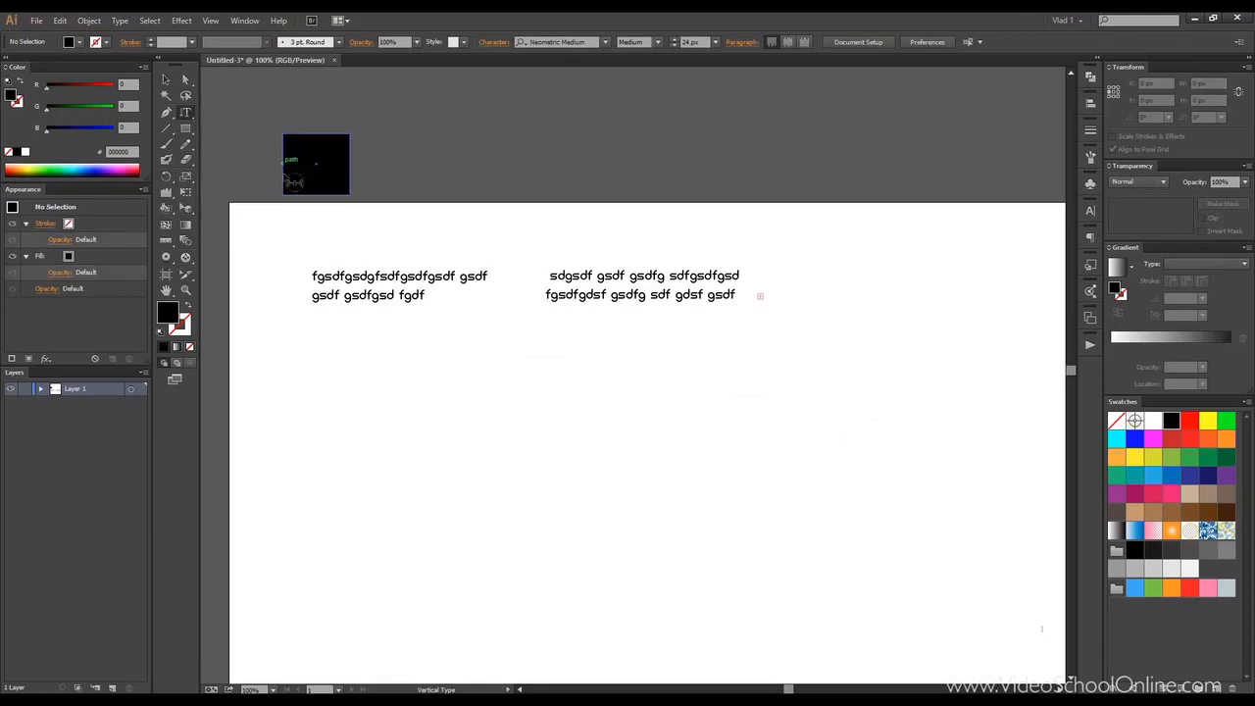
pyautogui.click(350, 380)
pyautogui.write('xvcvxcvxcvxcvx')
pyautogui.click(186, 83)
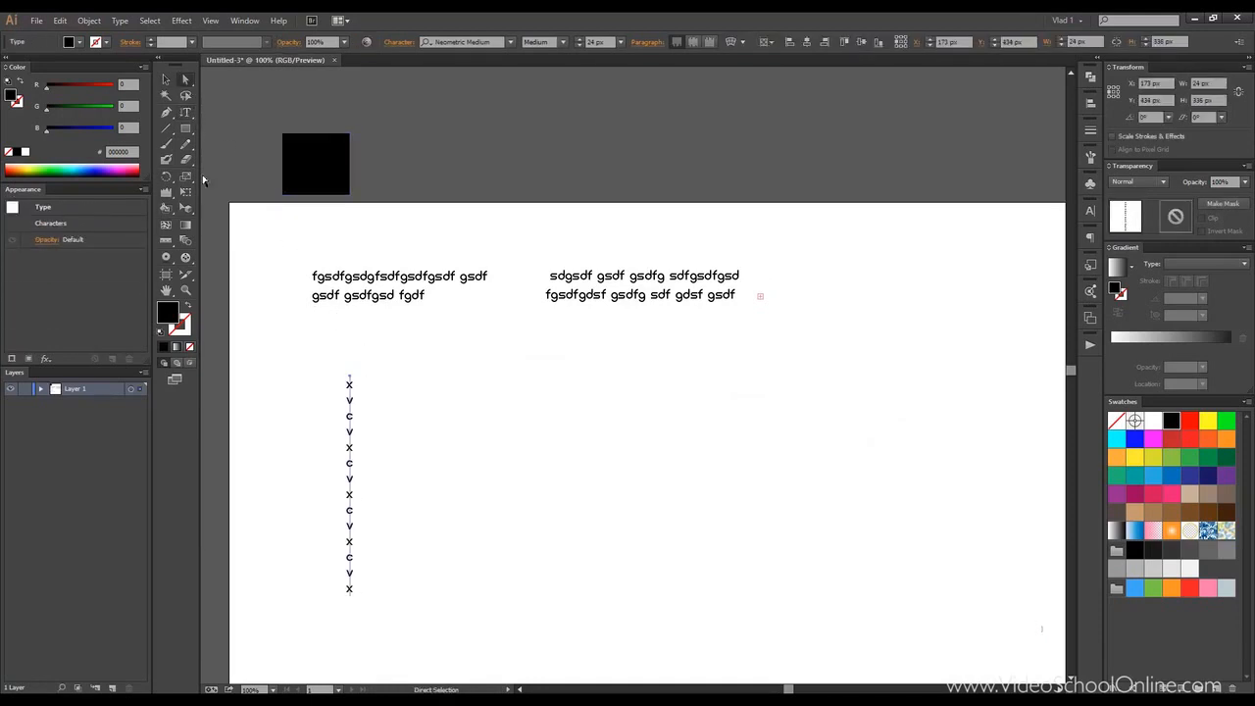
# Draw a vertical text frame about 532 by 333 px beside the vertical text and fill it with repeated "xcv" letters.
pyautogui.click(186, 114)
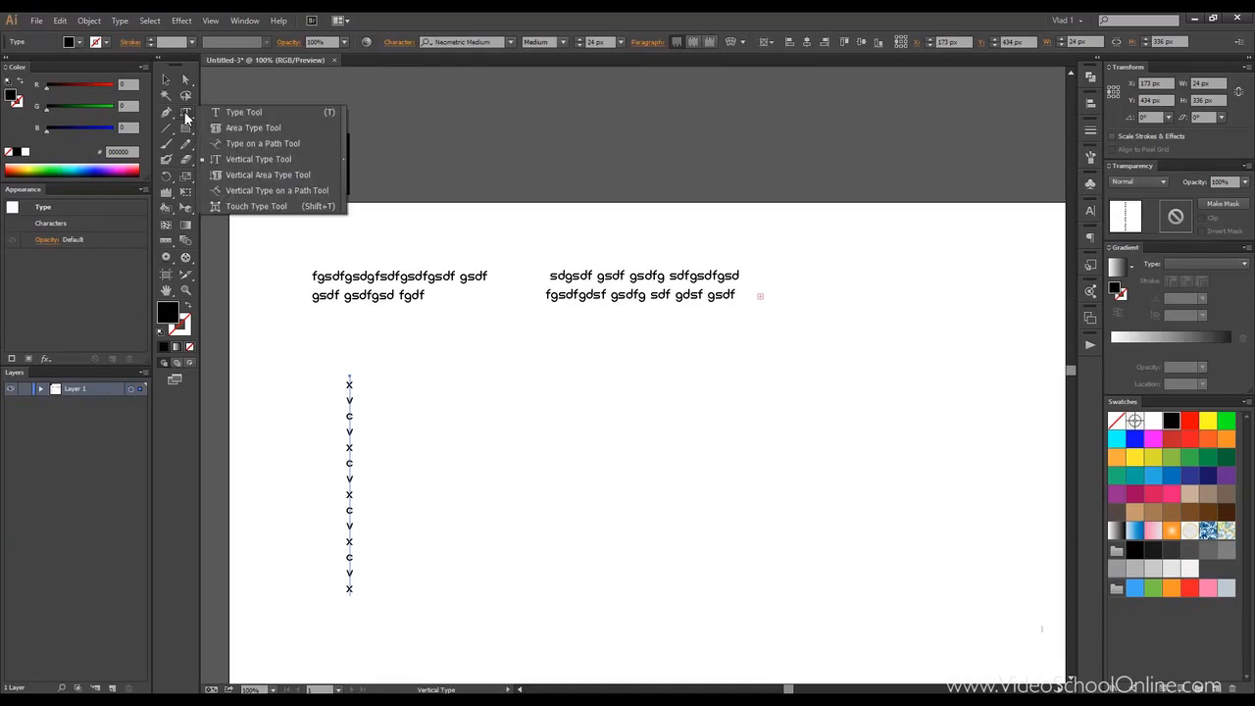
pyautogui.click(258, 159)
pyautogui.moveTo(455, 368); pyautogui.dragTo(802, 585)
pyautogui.write('xcvxcvxcvxc')
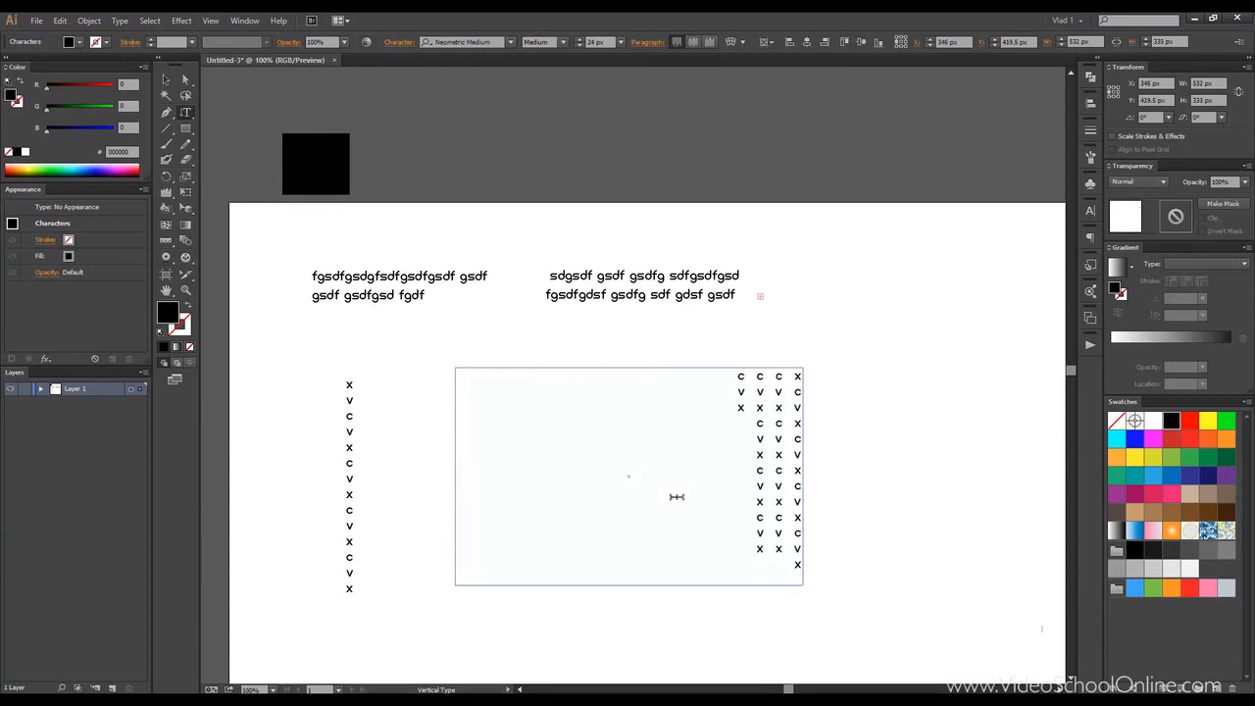
pyautogui.write('vxcvxcvxcvx')
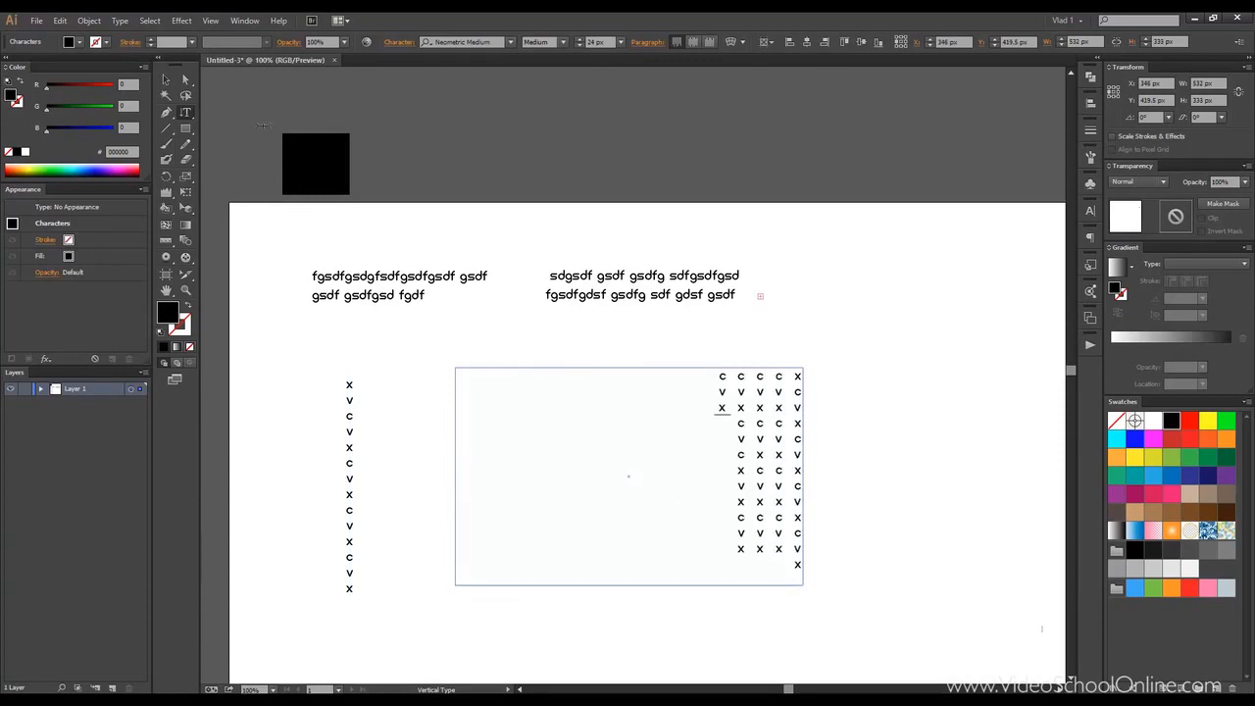
pyautogui.click(166, 79)
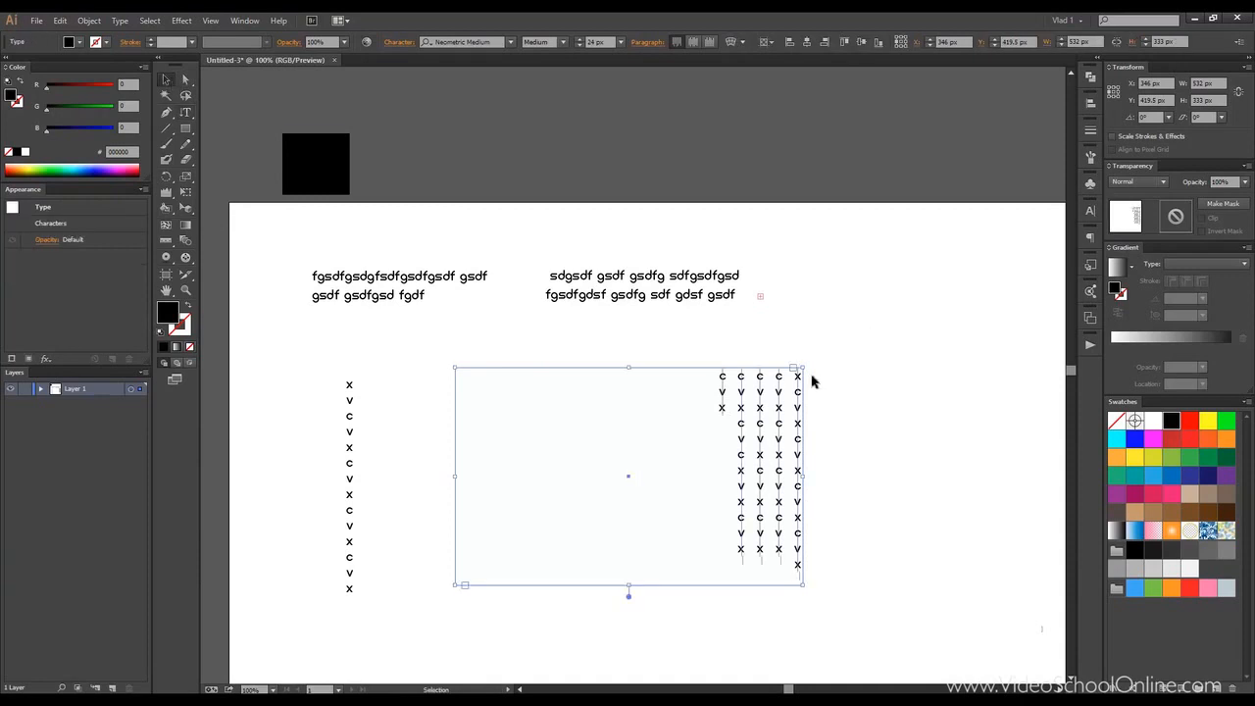
# Replace the vertical text frame with a curved, roughly vertical Pen path about 365 px tall, with a black stroke and no fill.
pyautogui.press('Delete')
pyautogui.moveTo(186, 112); pyautogui.dragTo(321, 201)
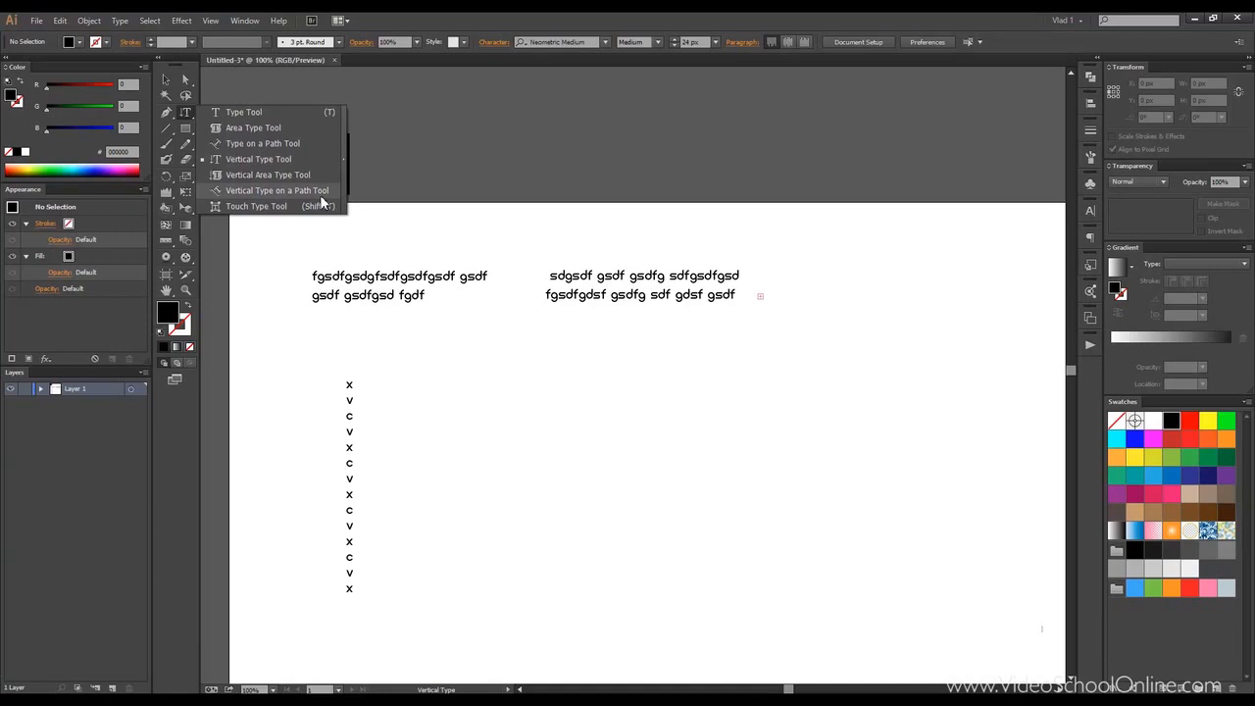
pyautogui.moveTo(321, 201); pyautogui.dragTo(170, 117)
pyautogui.click(165, 114)
pyautogui.click(519, 375)
pyautogui.moveTo(546, 550); pyautogui.dragTo(520, 621)
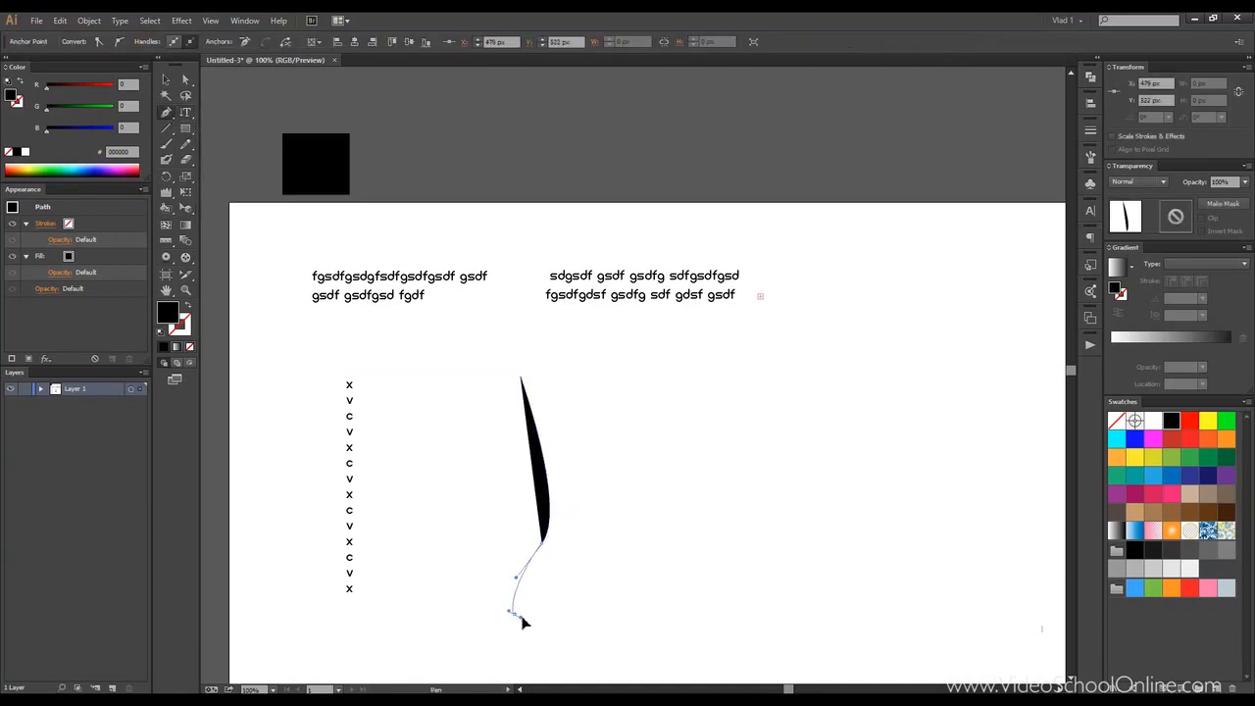
pyautogui.click(187, 307)
# Add the text "sdfsdfsdfsdfsdf" along the curved path with the Vertical Type on a Path tool.
pyautogui.moveTo(186, 112); pyautogui.dragTo(275, 190)
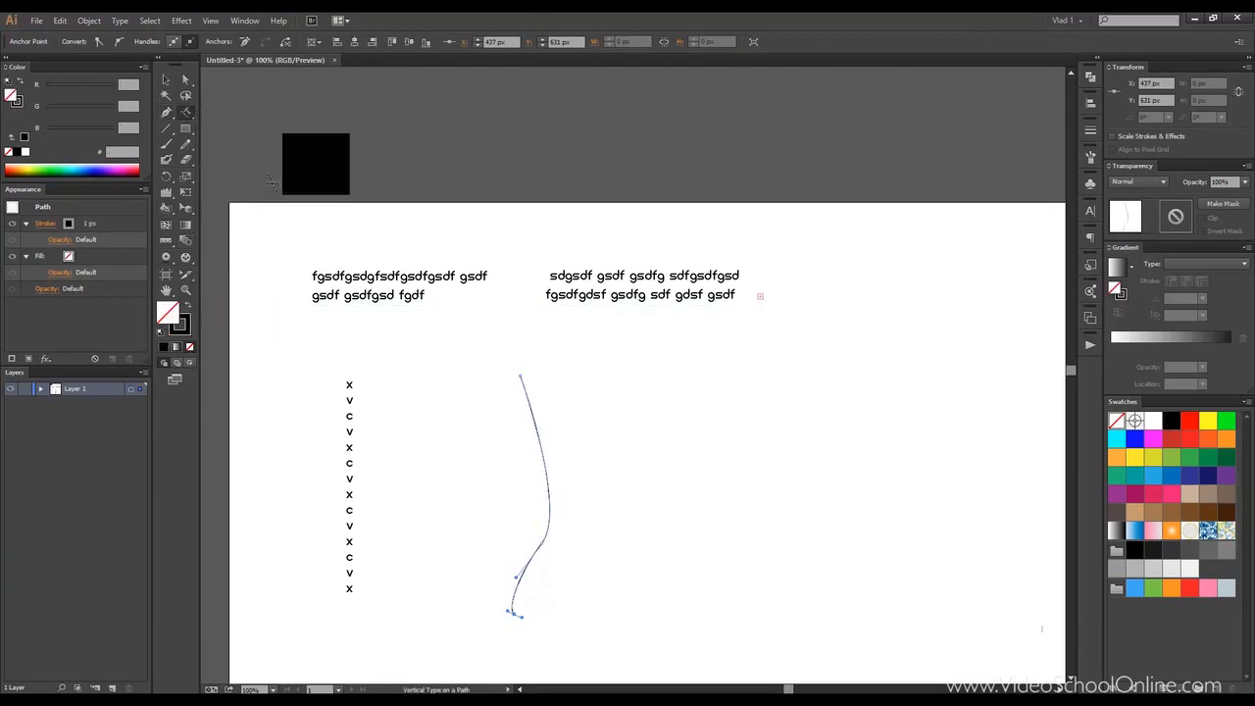
pyautogui.click(526, 377)
pyautogui.write('sdfsdfsdfsdfsdf')
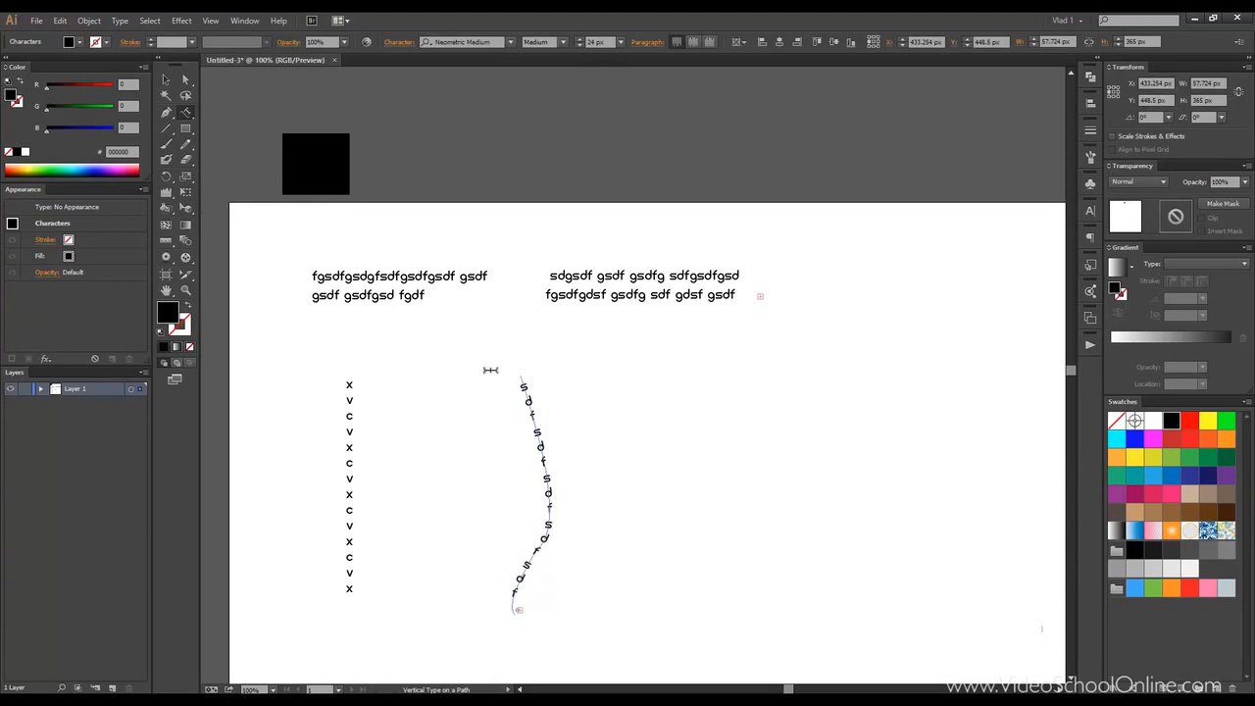
pyautogui.click(166, 79)
# Delete the text on the curved path and set the remaining vertical text's font size to 32 px.
pyautogui.press('Delete')
pyautogui.moveTo(187, 112); pyautogui.dragTo(294, 212)
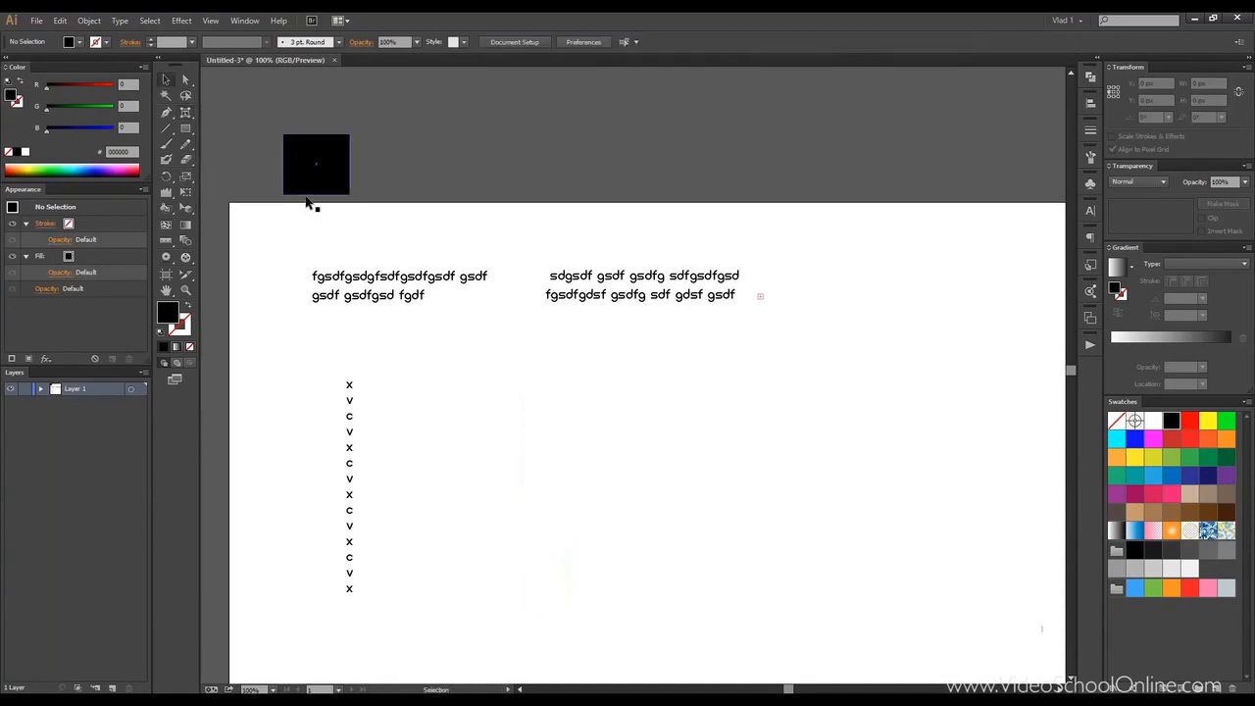
pyautogui.click(350, 397)
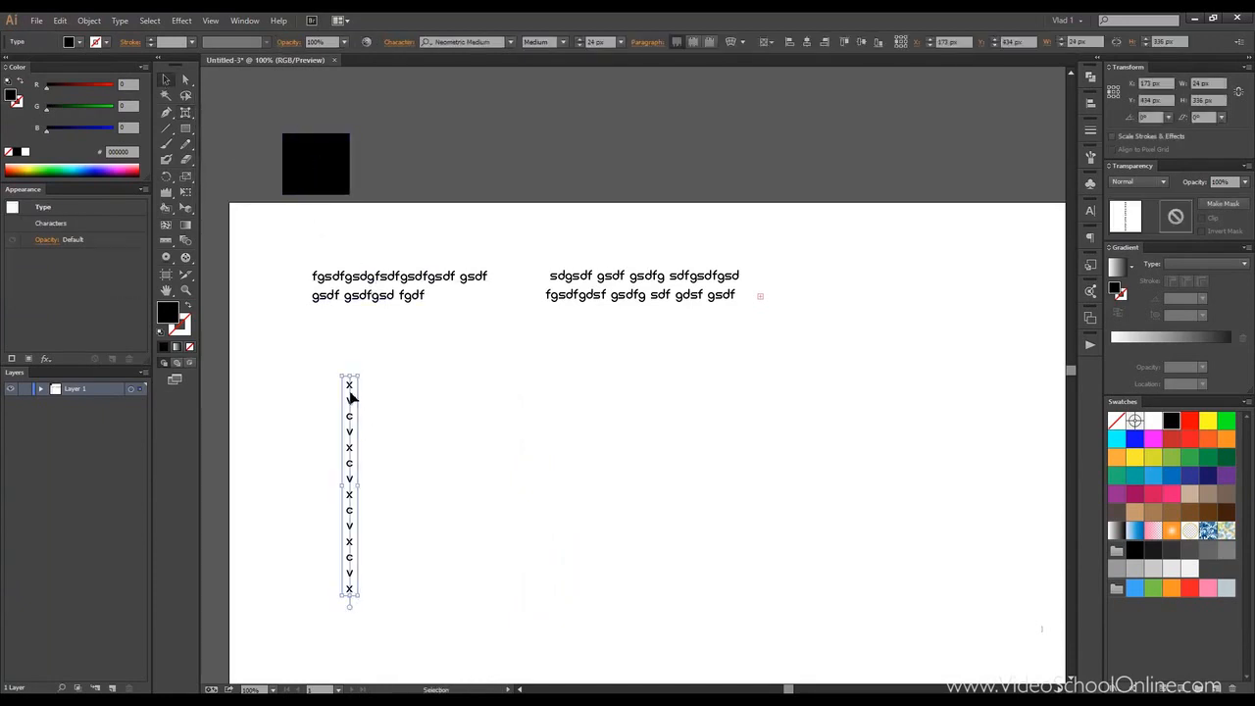
pyautogui.hotkey('ctrl', '=')
pyautogui.hotkey('ctrl', '=')
pyautogui.hotkey('ctrl', '=')
pyautogui.hotkey('ctrl', '=')
pyautogui.scroll(8, 608, 42)
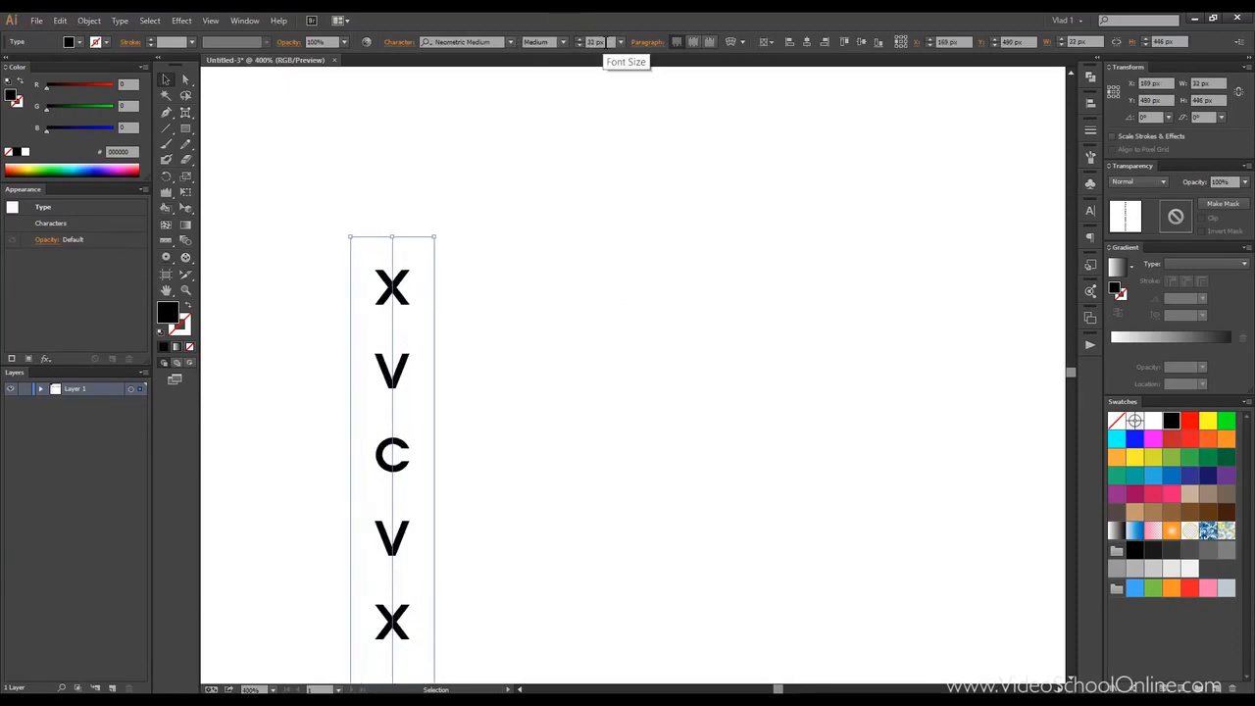
# Stretch the first letter x of the vertical text wider and flatter with the Touch Type tool, and deselect the text.
pyautogui.click(186, 113)
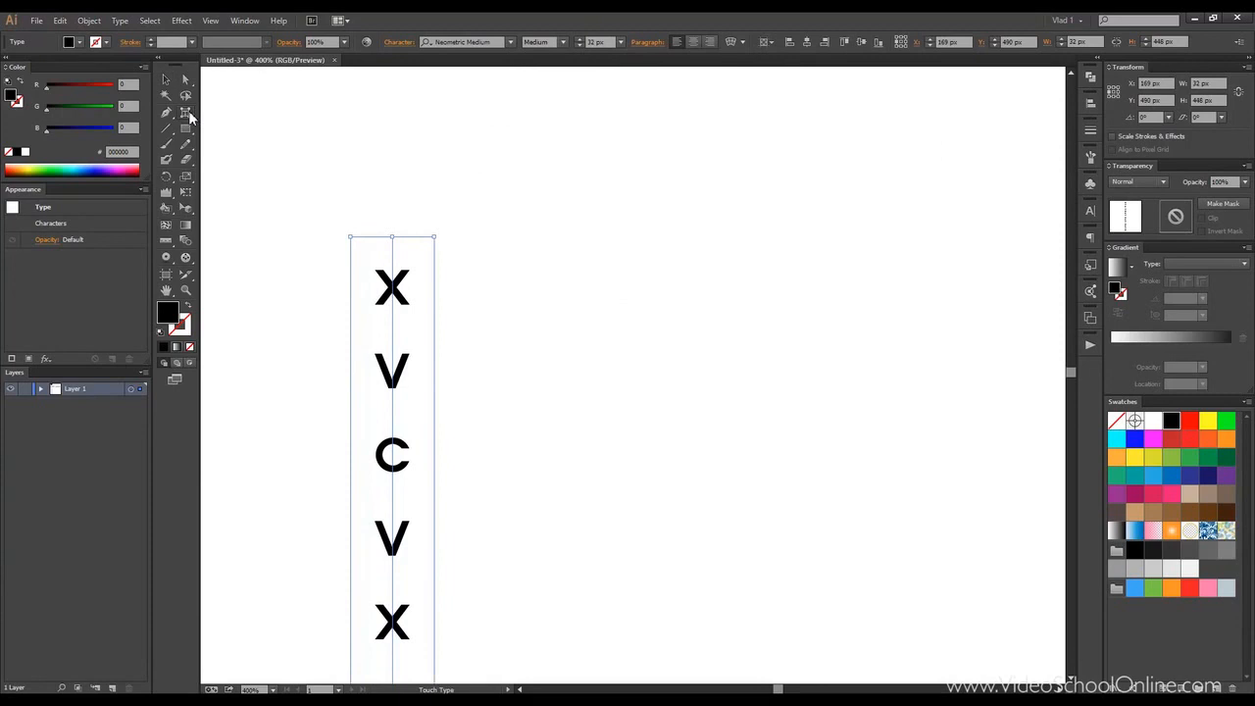
pyautogui.click(397, 291)
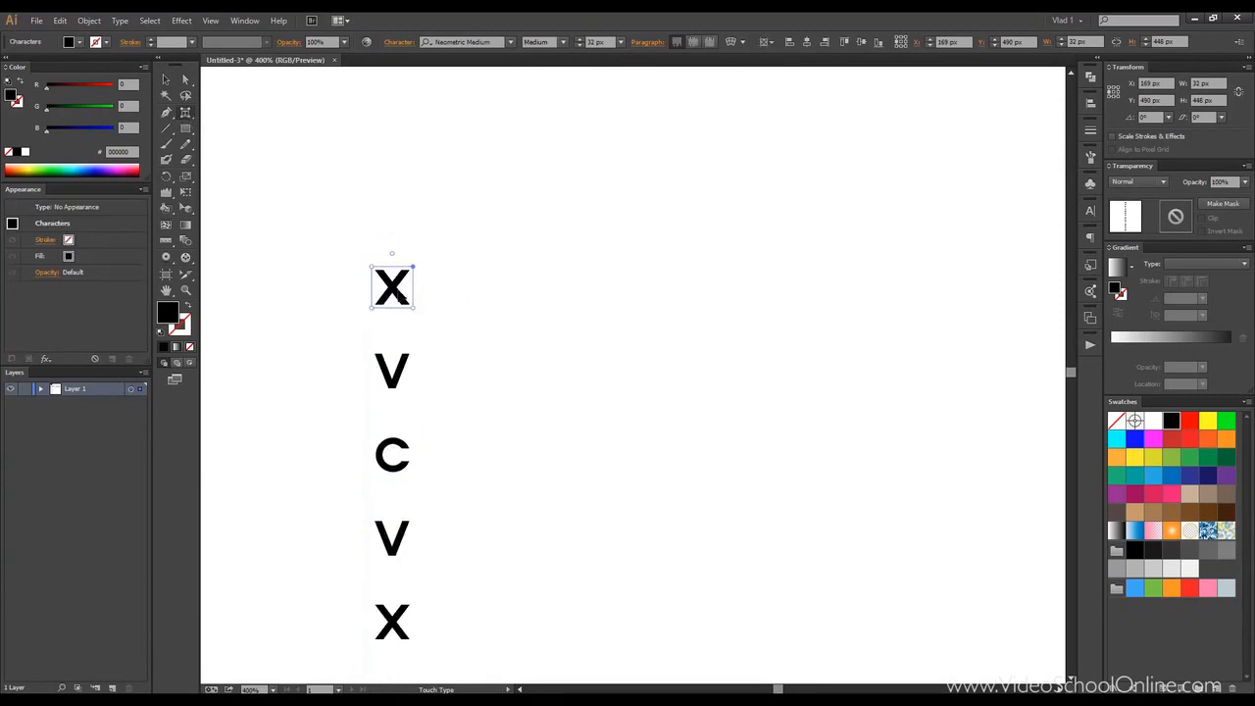
pyautogui.moveTo(414, 279); pyautogui.dragTo(480, 348)
pyautogui.moveTo(381, 306); pyautogui.dragTo(284, 356)
pyautogui.click(165, 82)
pyautogui.click(454, 134)
# Delete all remaining artwork, including the black rectangle above the artboard, both text frames and the vertical text.
pyautogui.scroll(-5, 456, 135)
pyautogui.scroll(1, 467, 132)
pyautogui.press('space')
pyautogui.moveTo(467, 131); pyautogui.dragTo(425, 298)
pyautogui.moveTo(254, 89); pyautogui.dragTo(890, 642)
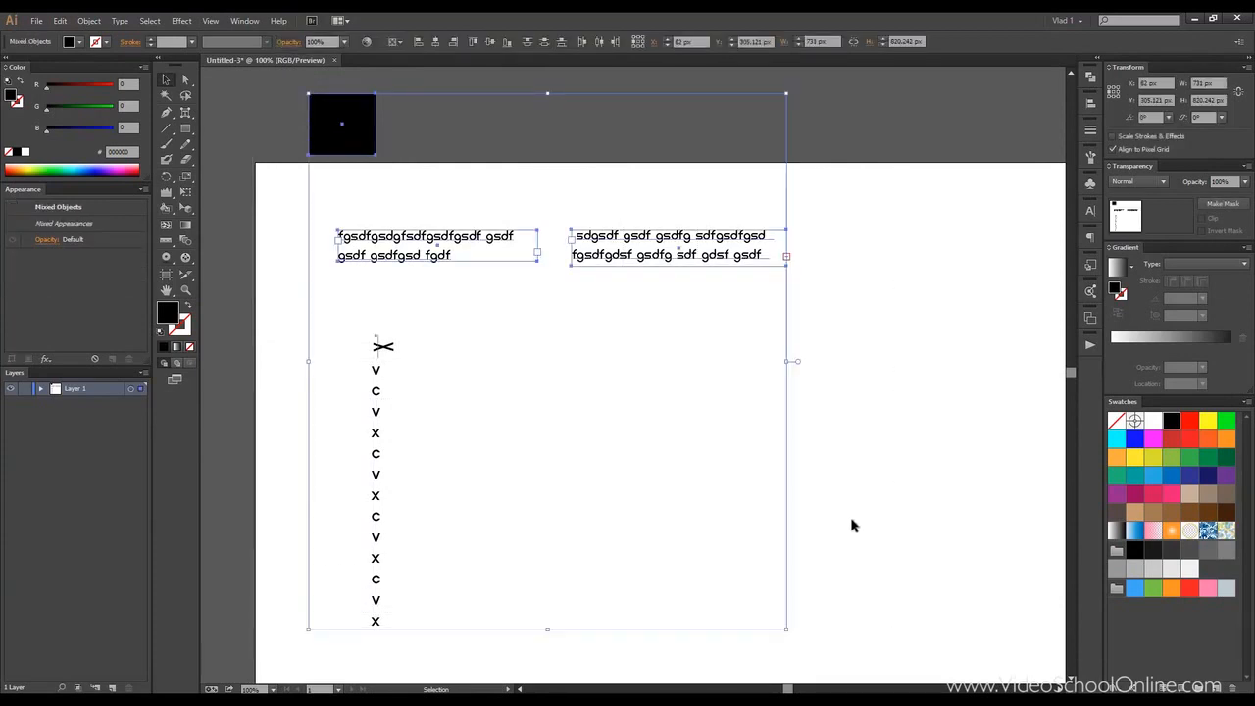
pyautogui.press('Delete')
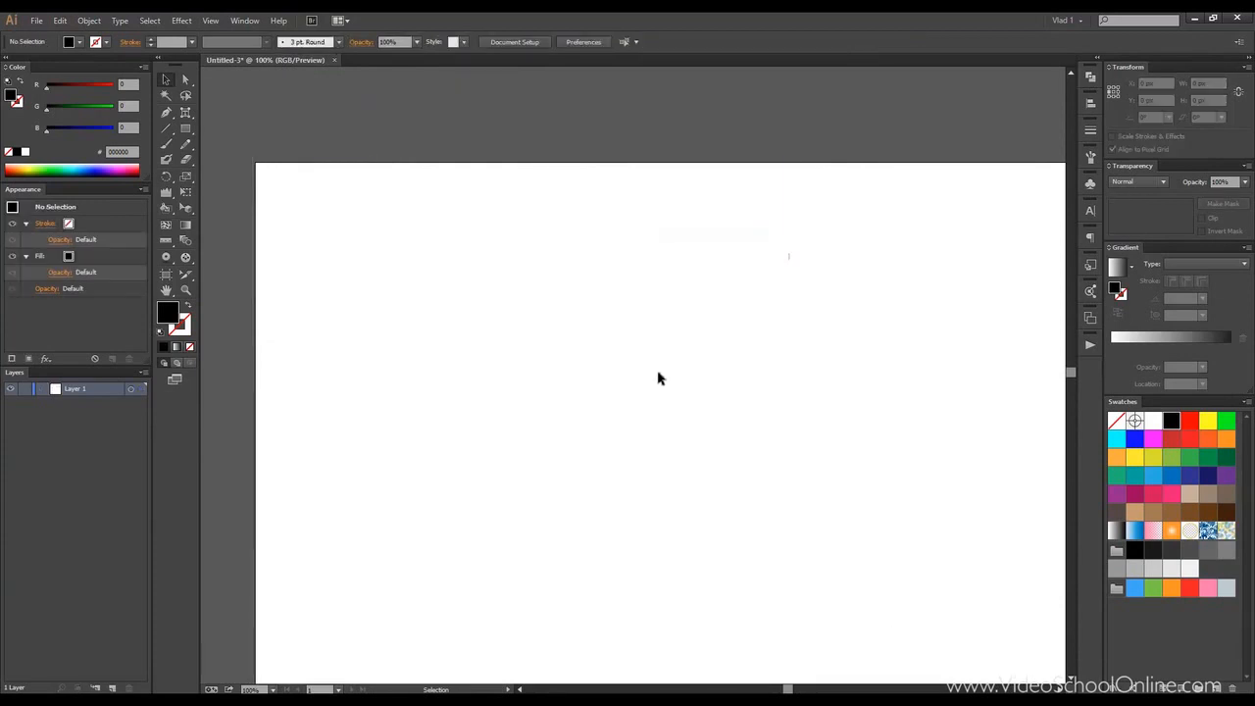
# Look at the available character and paragraph formatting options, leaving them unchanged.
pyautogui.click(1088, 215)
pyautogui.click(1090, 238)
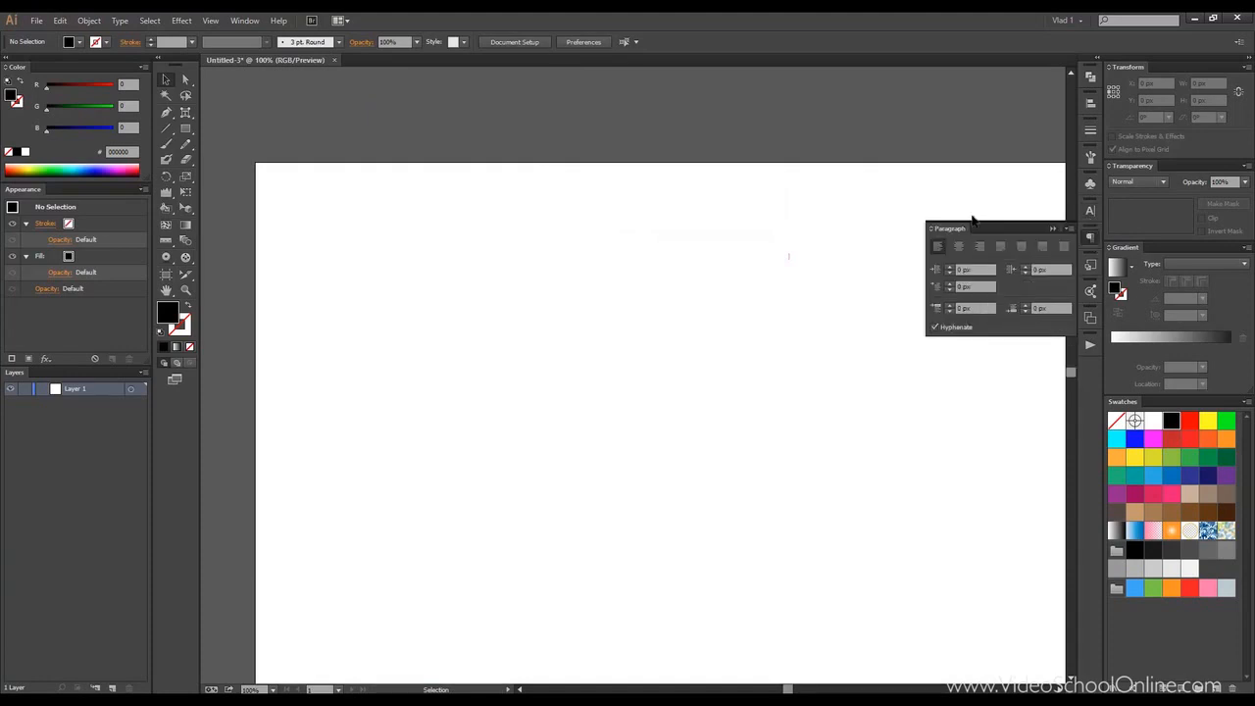
pyautogui.click(1054, 229)
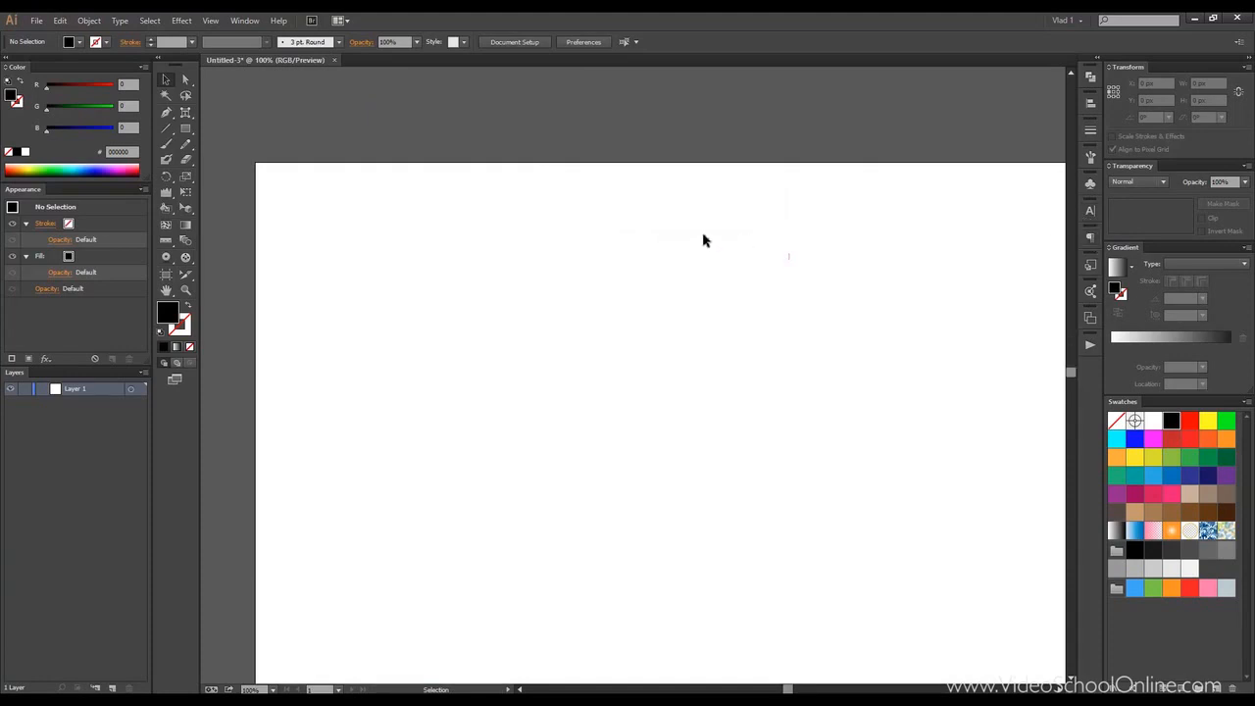